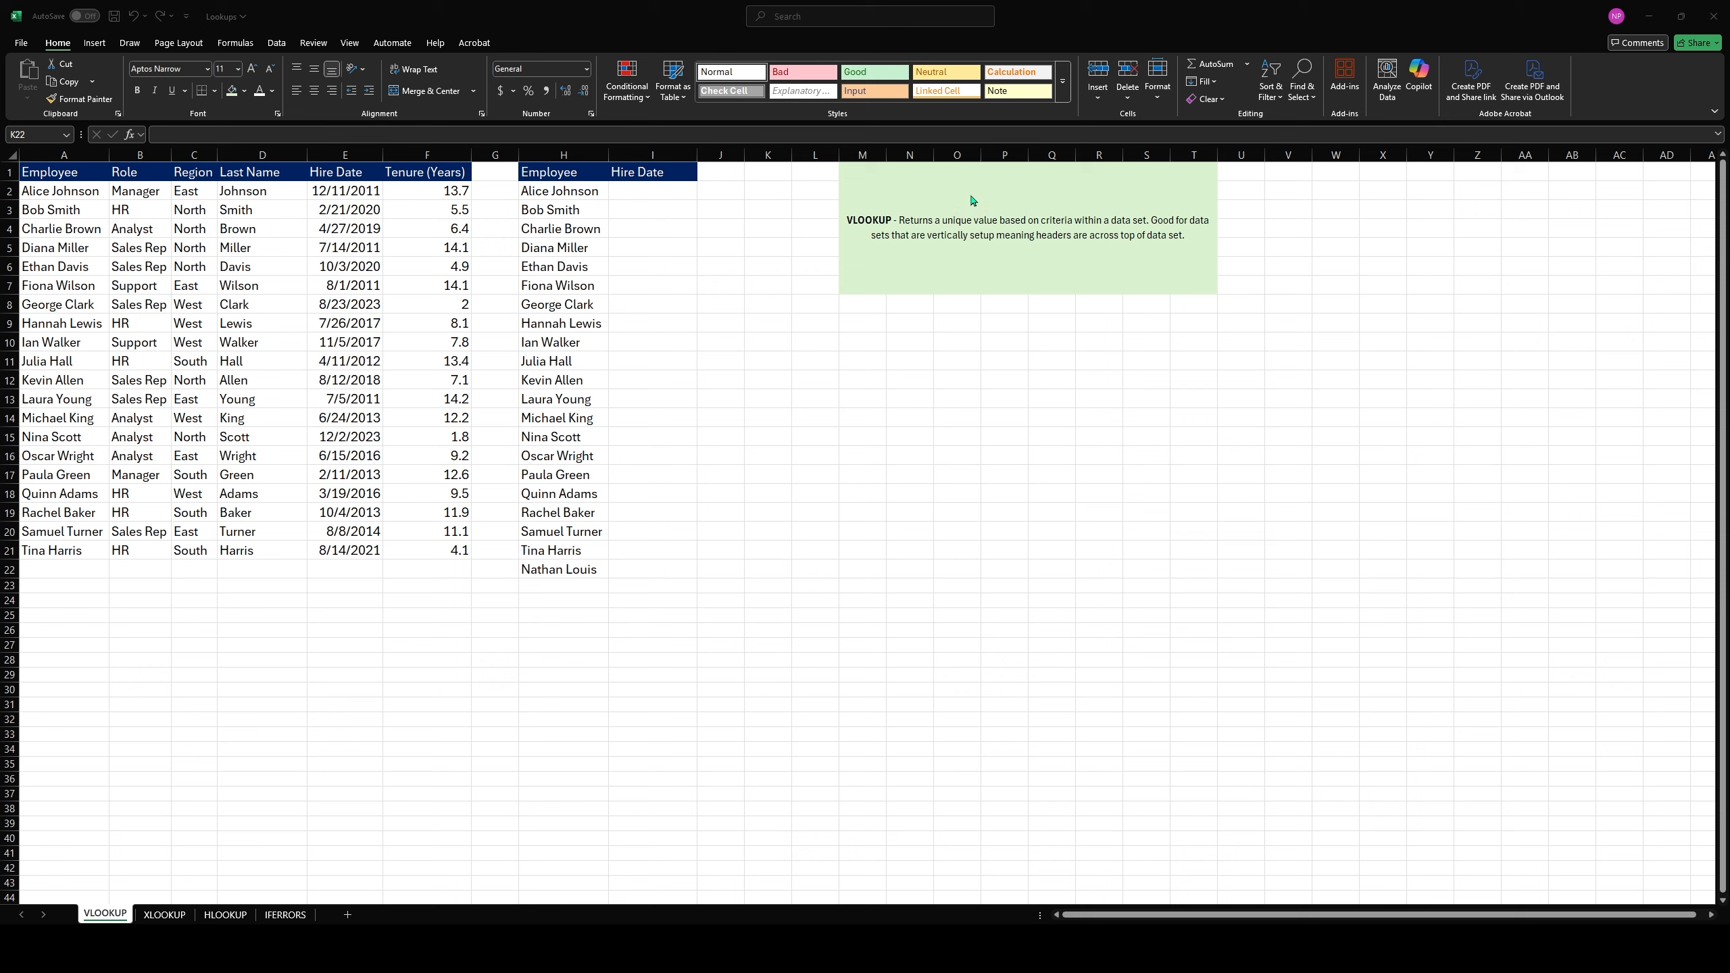
# Review the VLOOKUP description and the headers and data rows of the employee table in columns A to F
pyautogui.click(1028, 209)
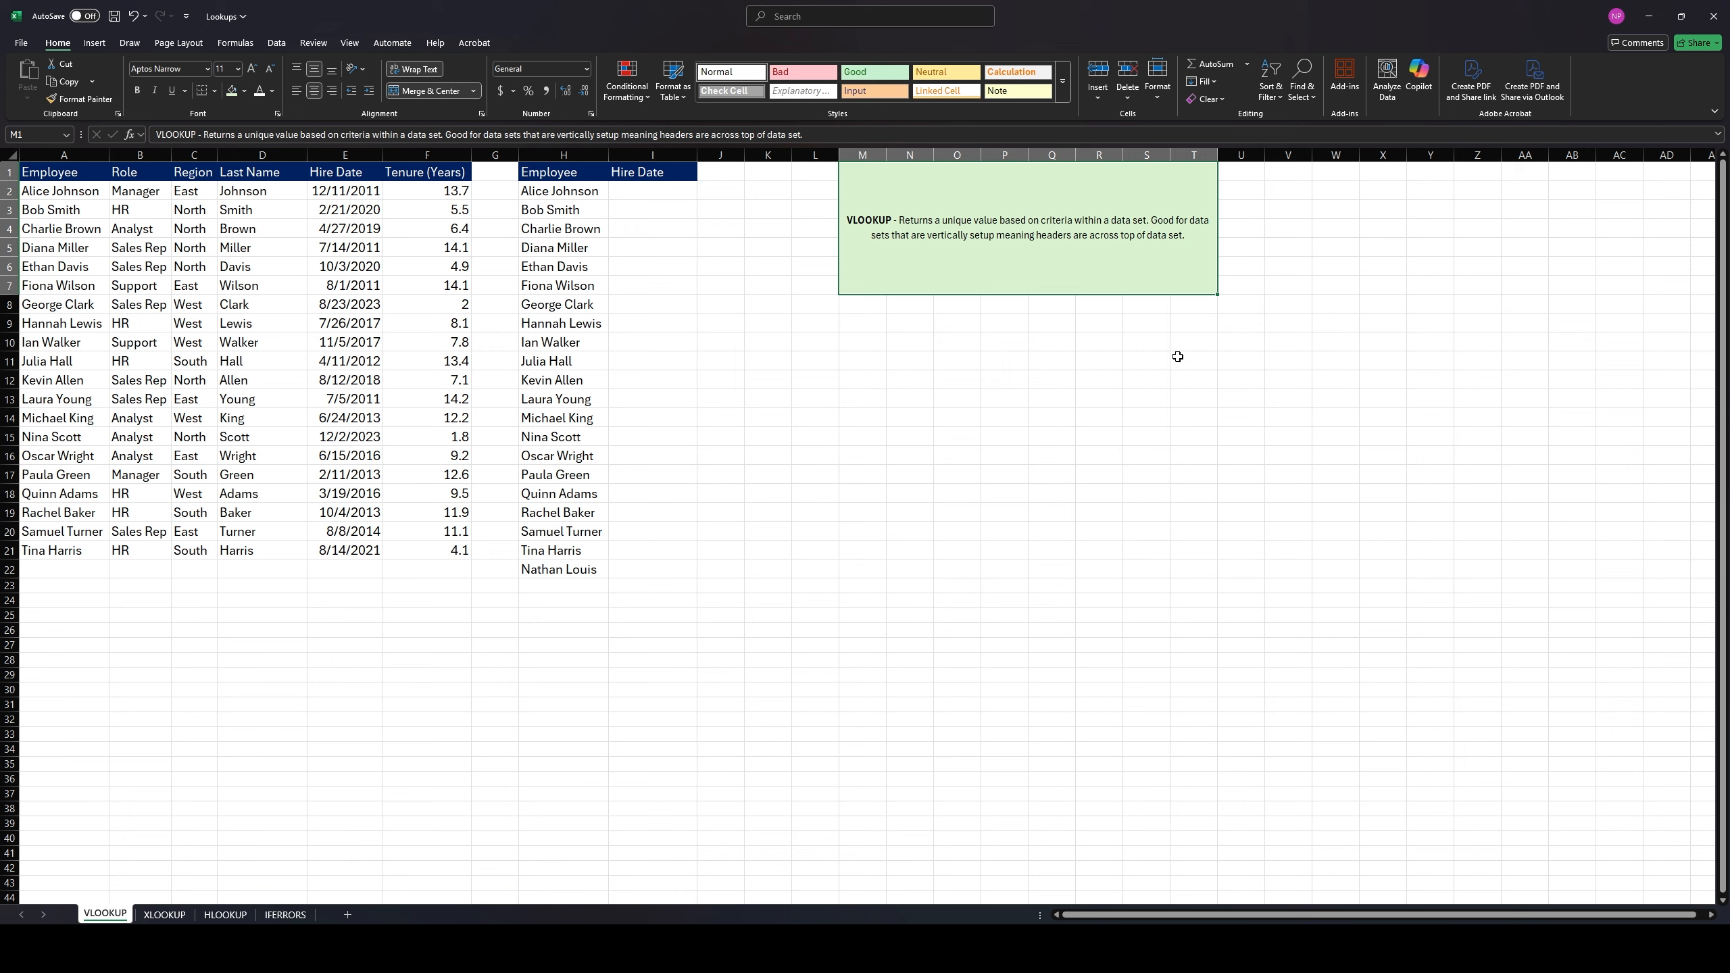
pyautogui.click(44, 173)
pyautogui.moveTo(44, 172); pyautogui.dragTo(436, 176)
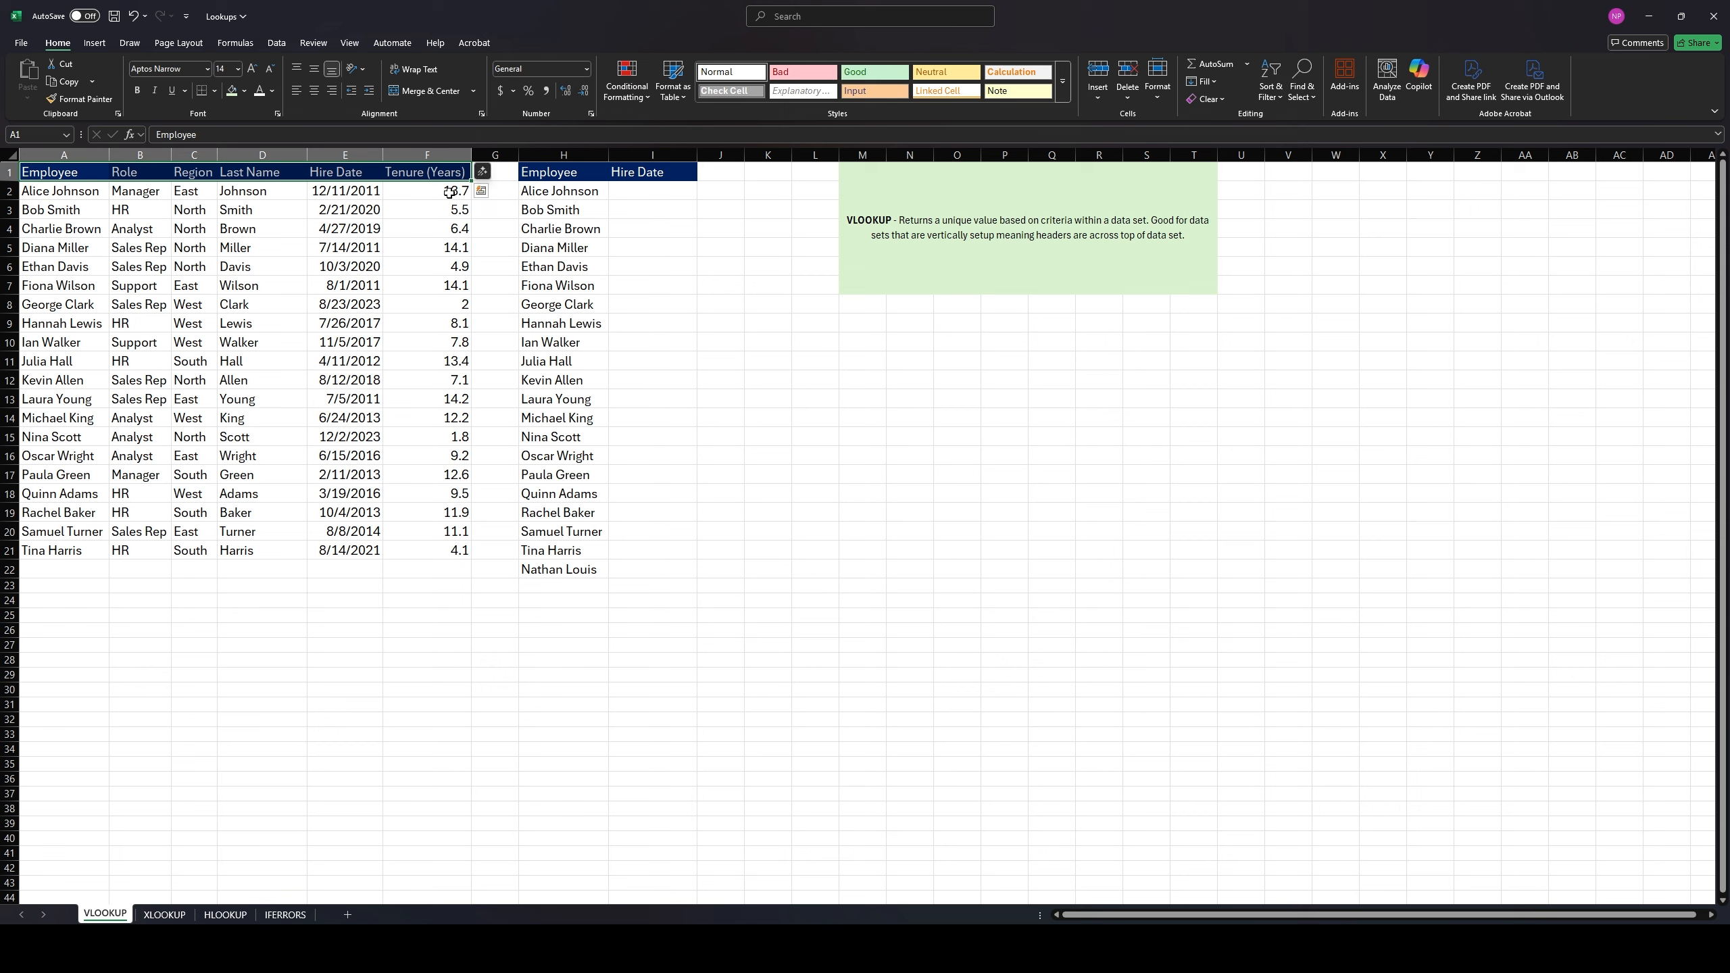
pyautogui.moveTo(450, 193); pyautogui.dragTo(74, 702)
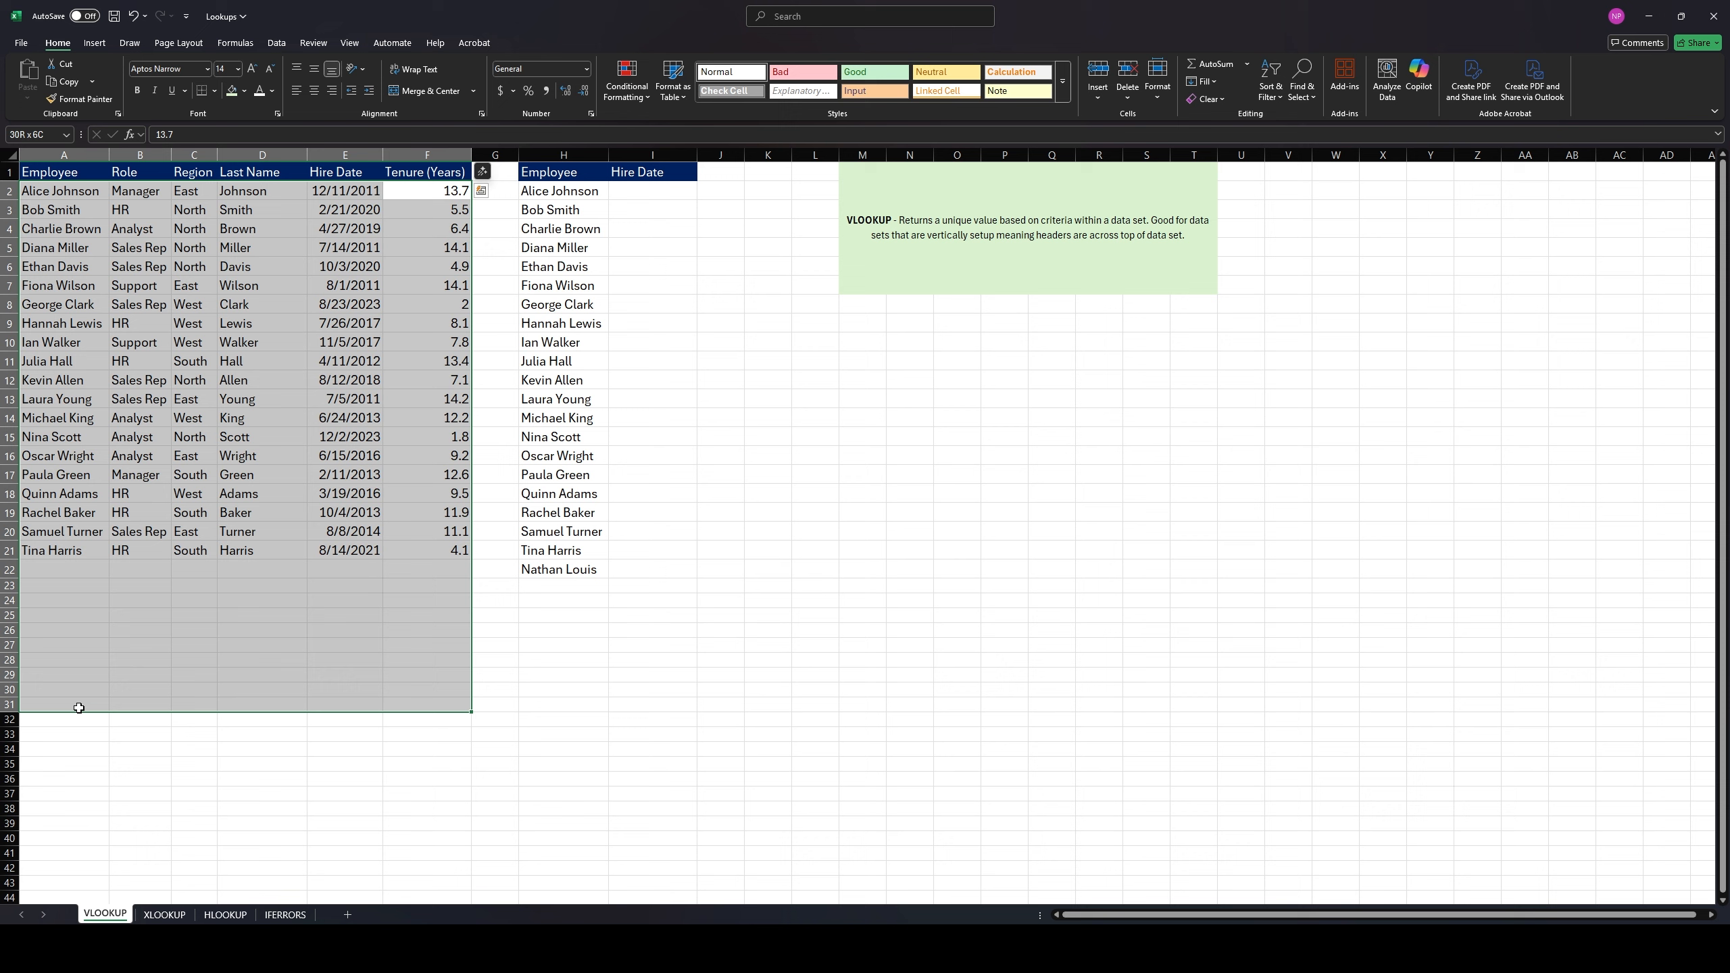
# Start a VLOOKUP formula in cell I2 under Hire Date, with H2 as the lookup value
pyautogui.click(665, 191)
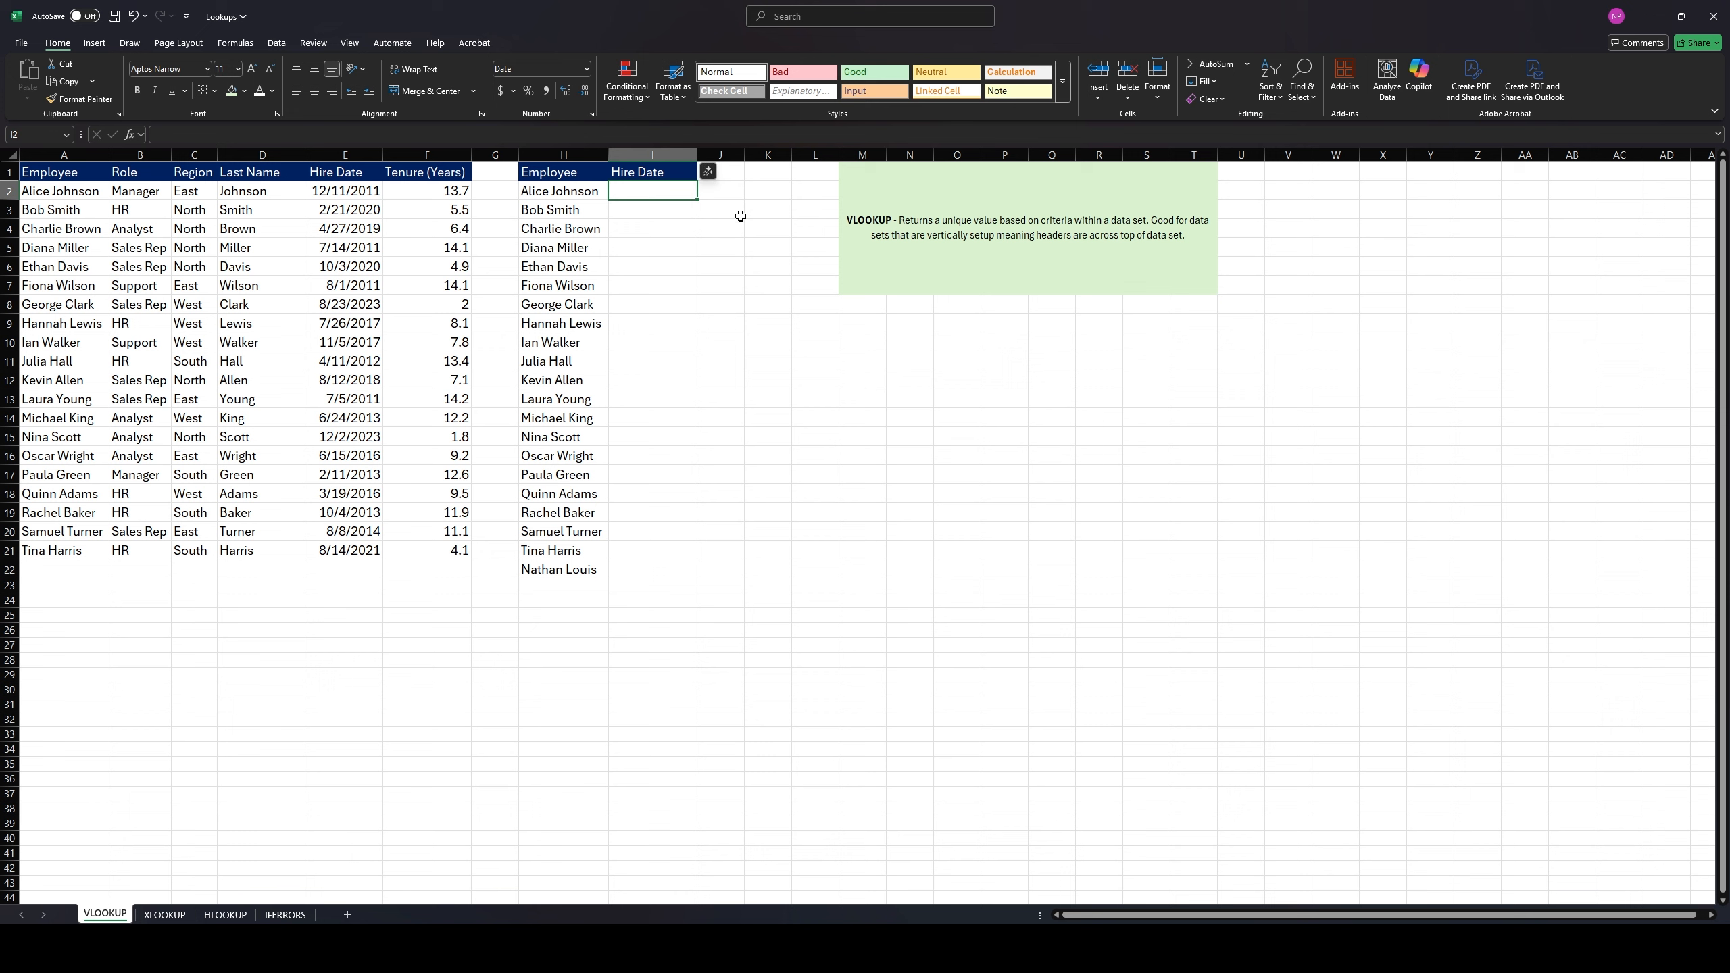
pyautogui.doubleClick(671, 193)
pyautogui.write('=')
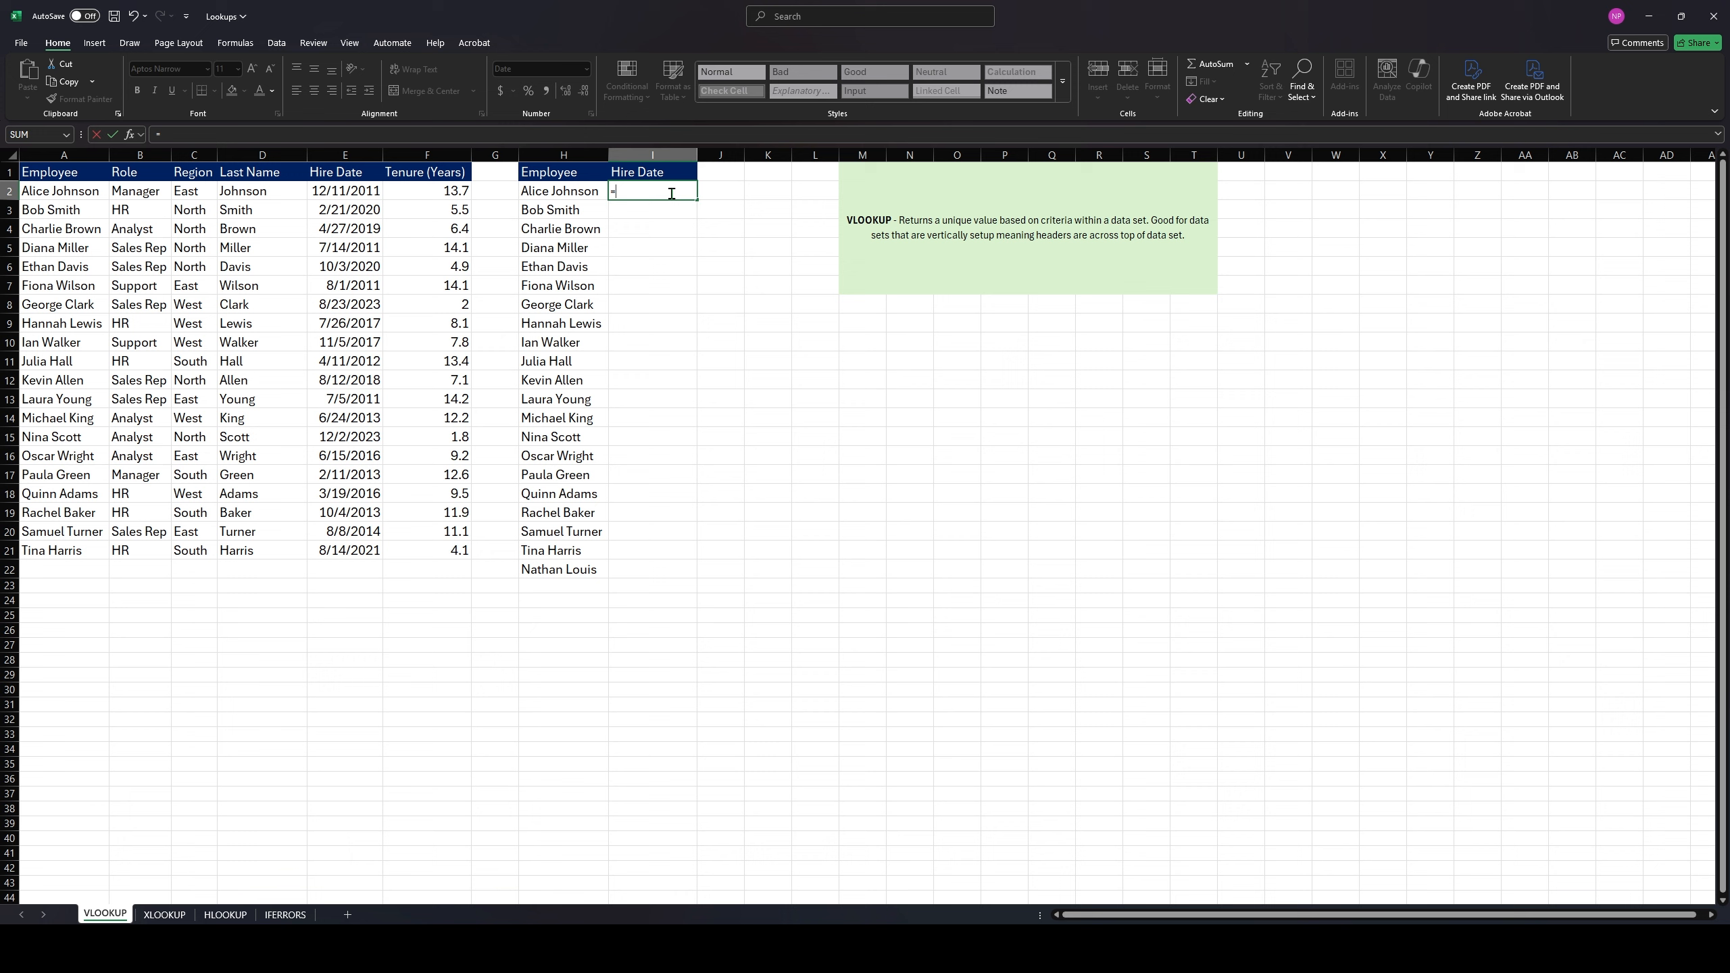
pyautogui.write('V')
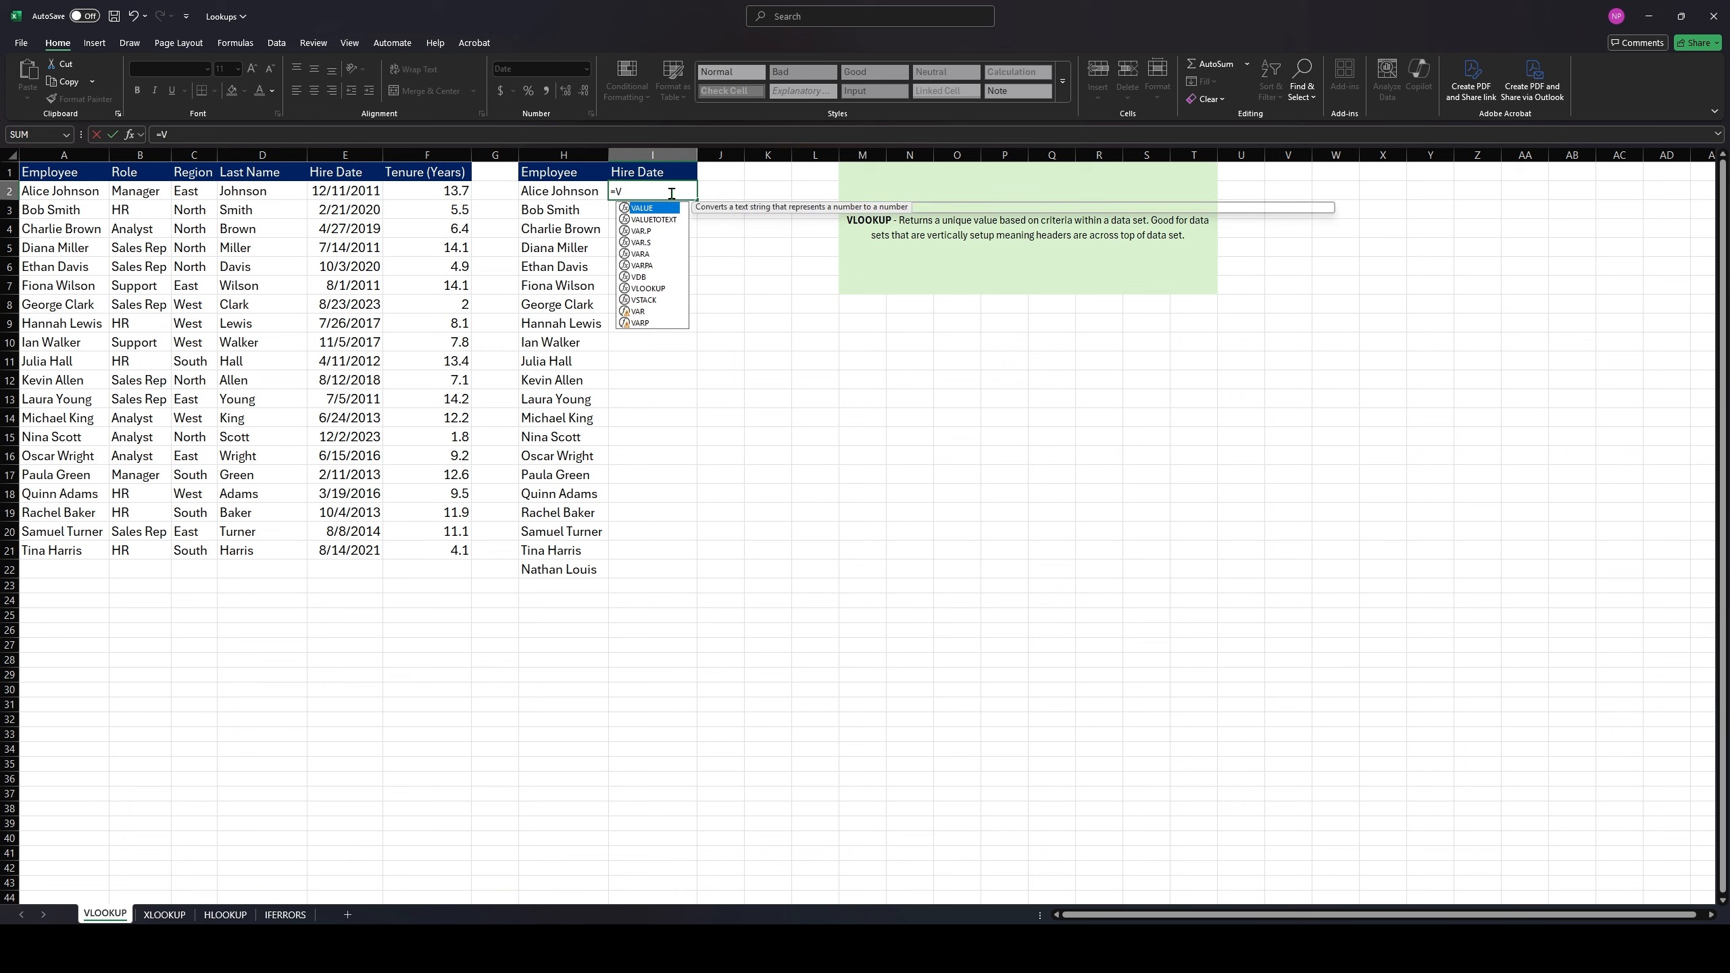
pyautogui.write('LOOKUP')
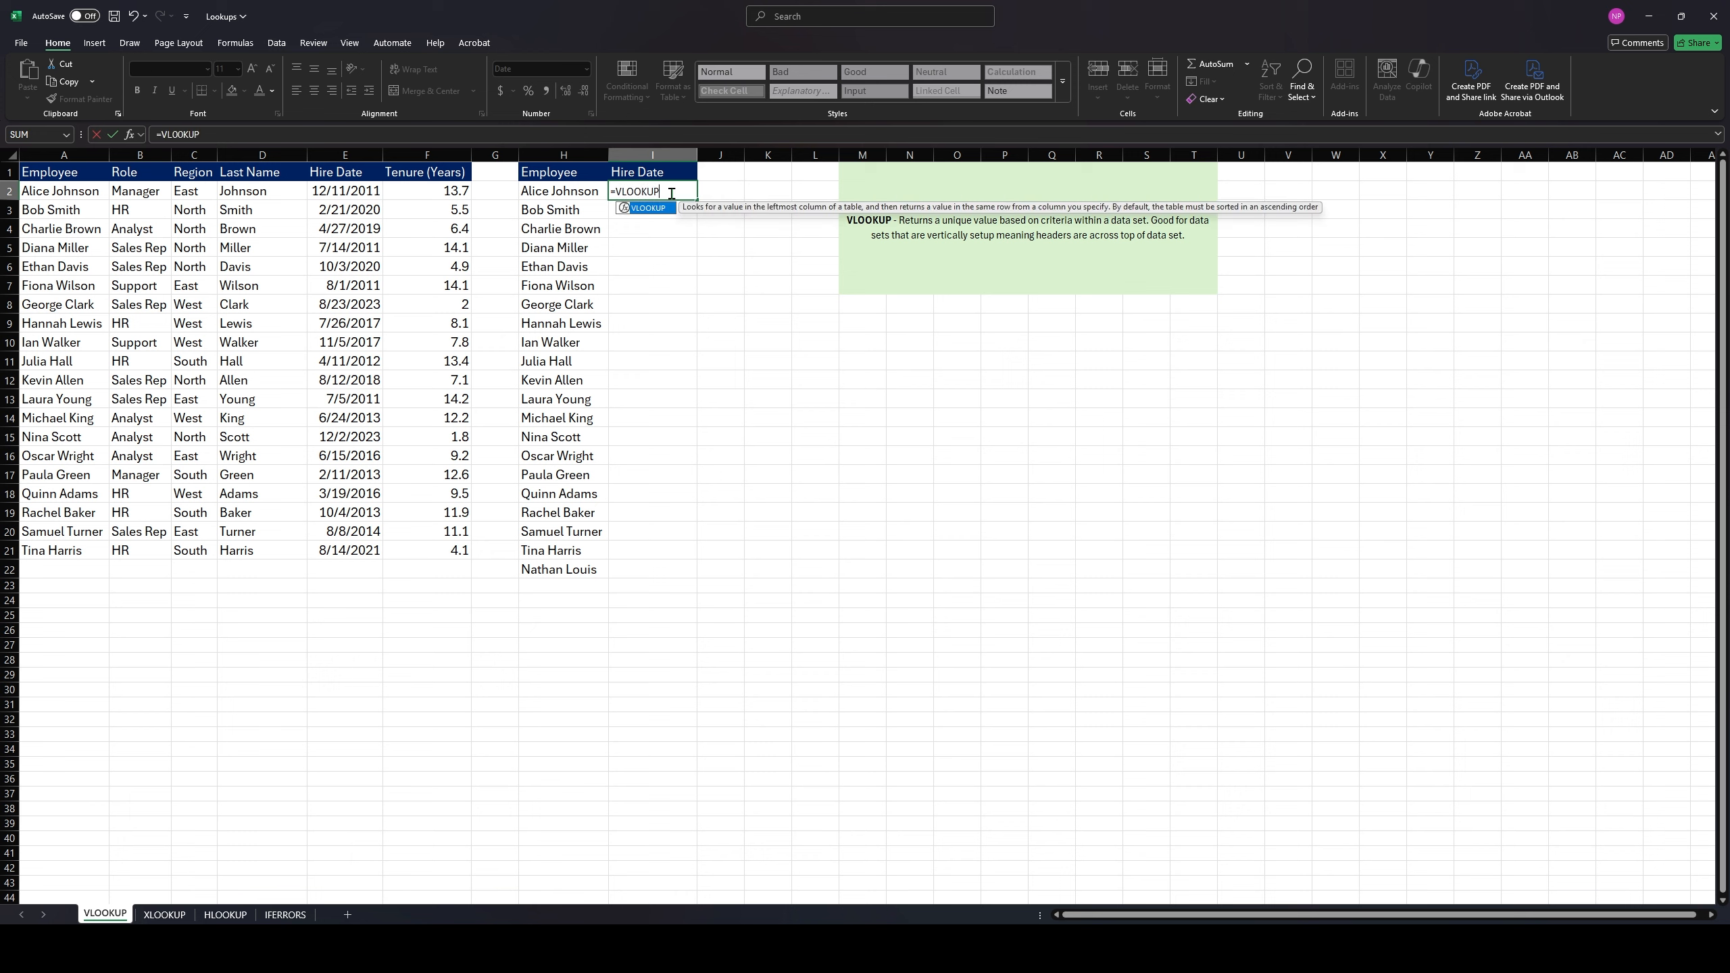
pyautogui.write('(')
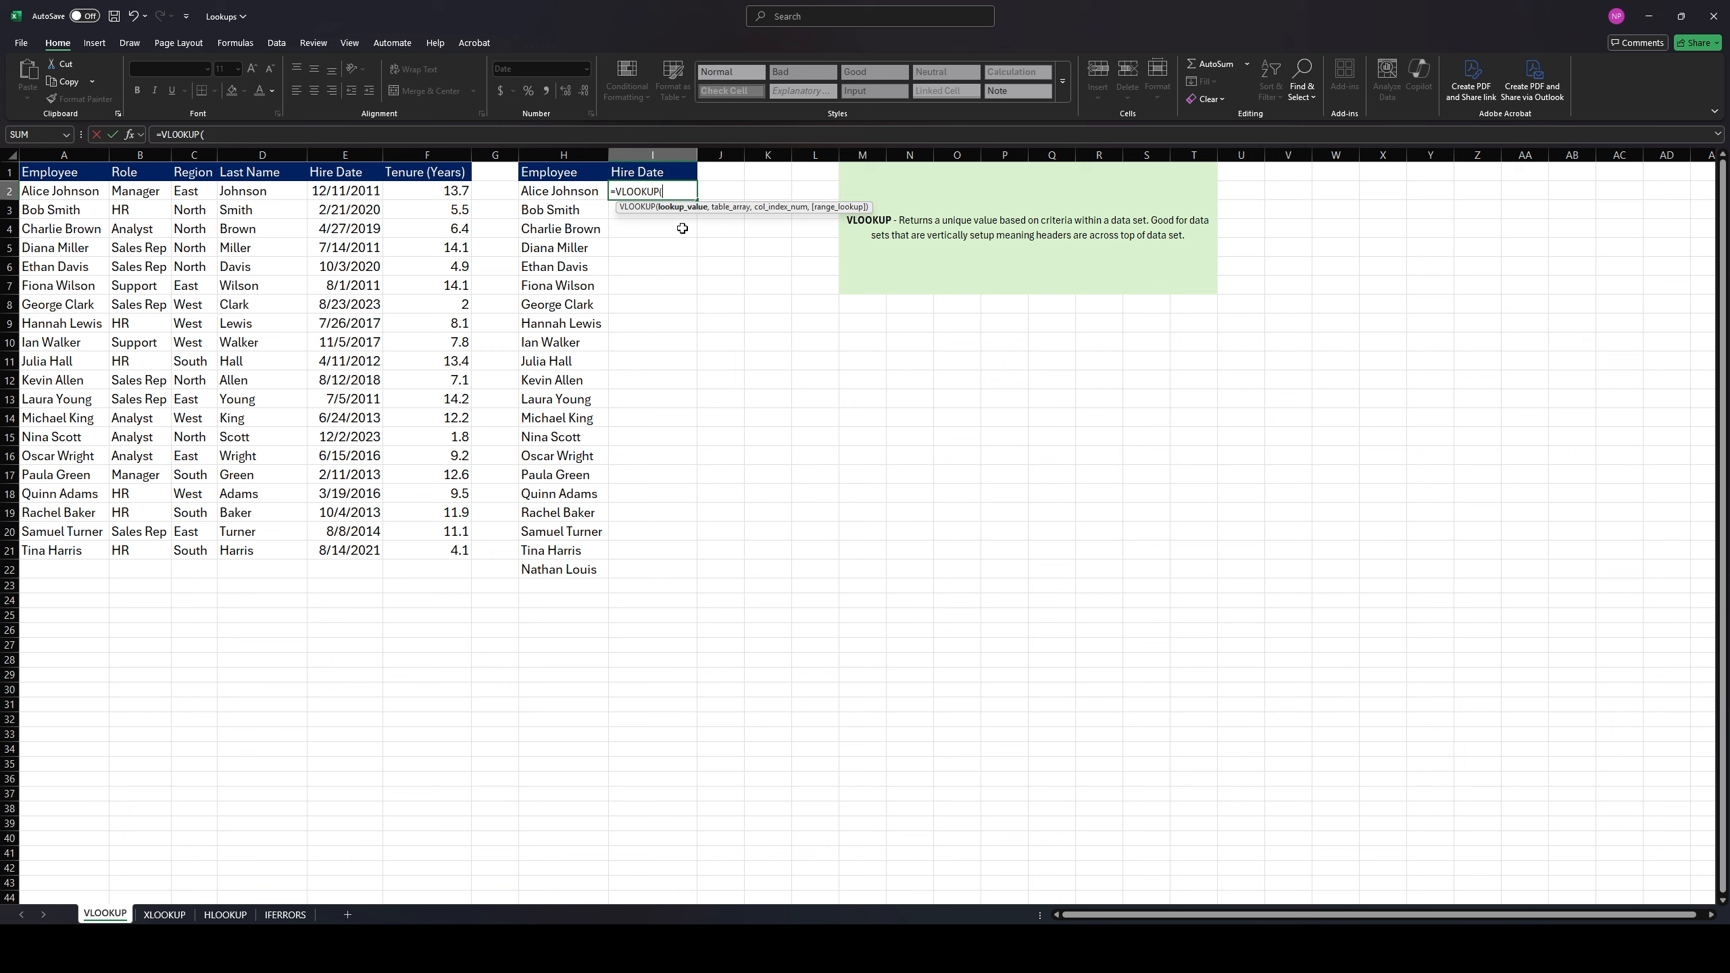
pyautogui.click(552, 194)
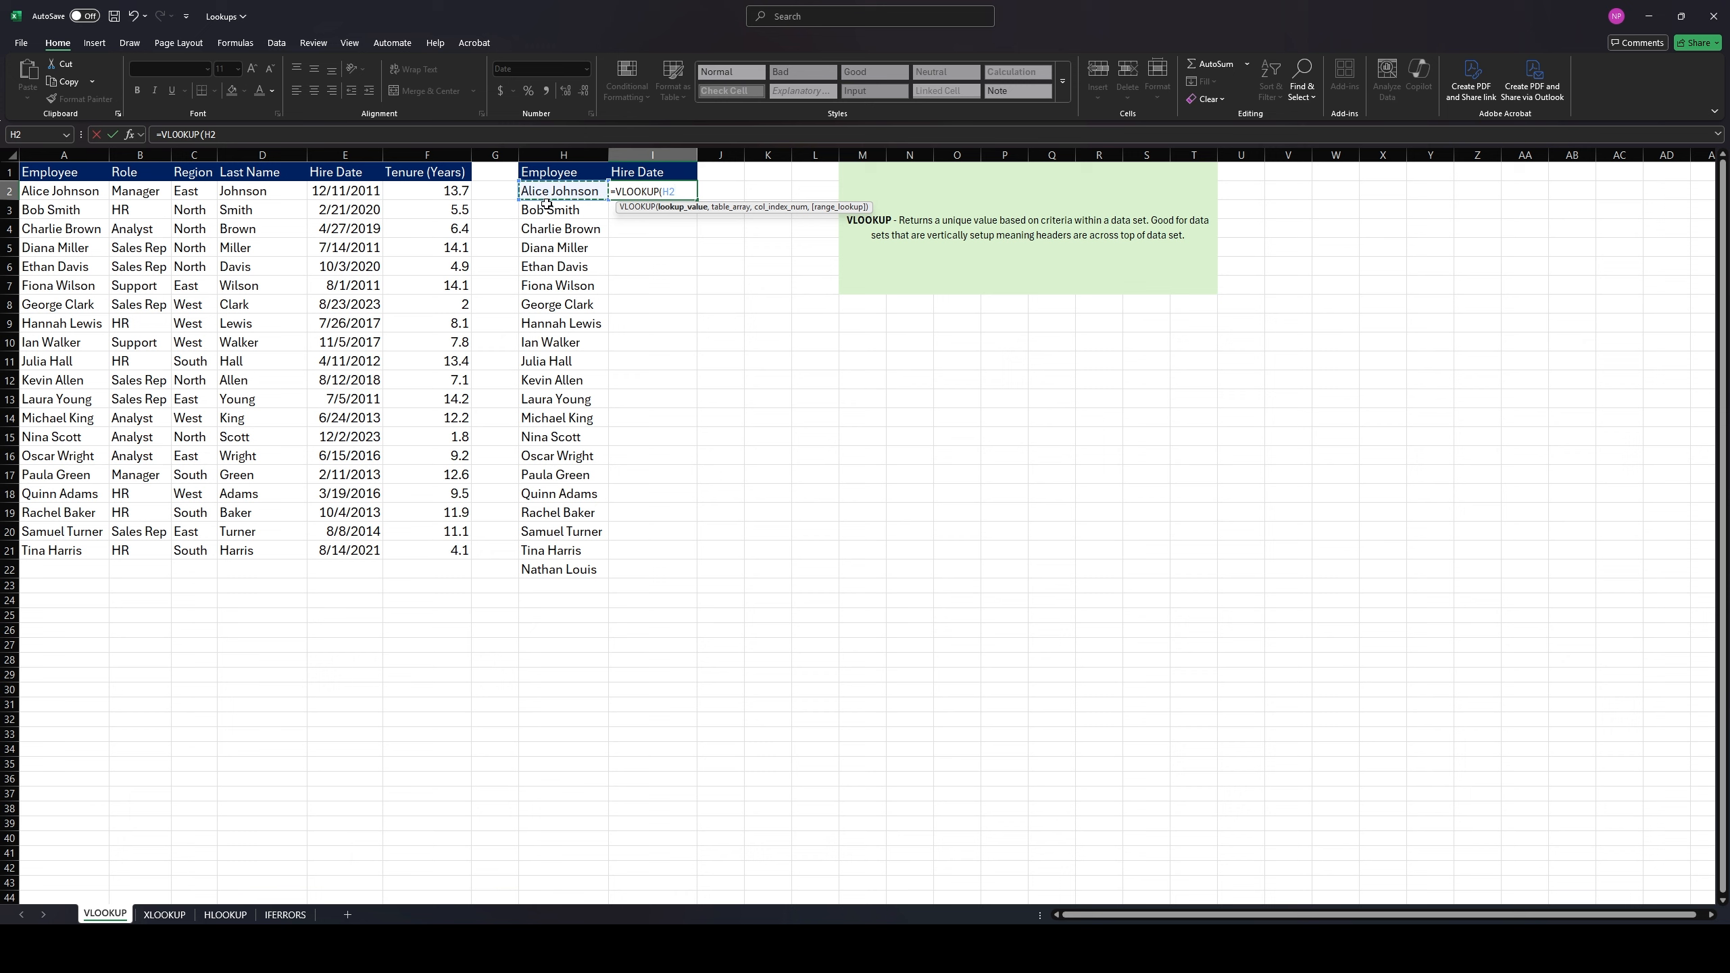
# Complete the VLOOKUP formula with table array A:E, column index 5 and FALSE for an exact match
pyautogui.write(',')
pyautogui.click(90, 157)
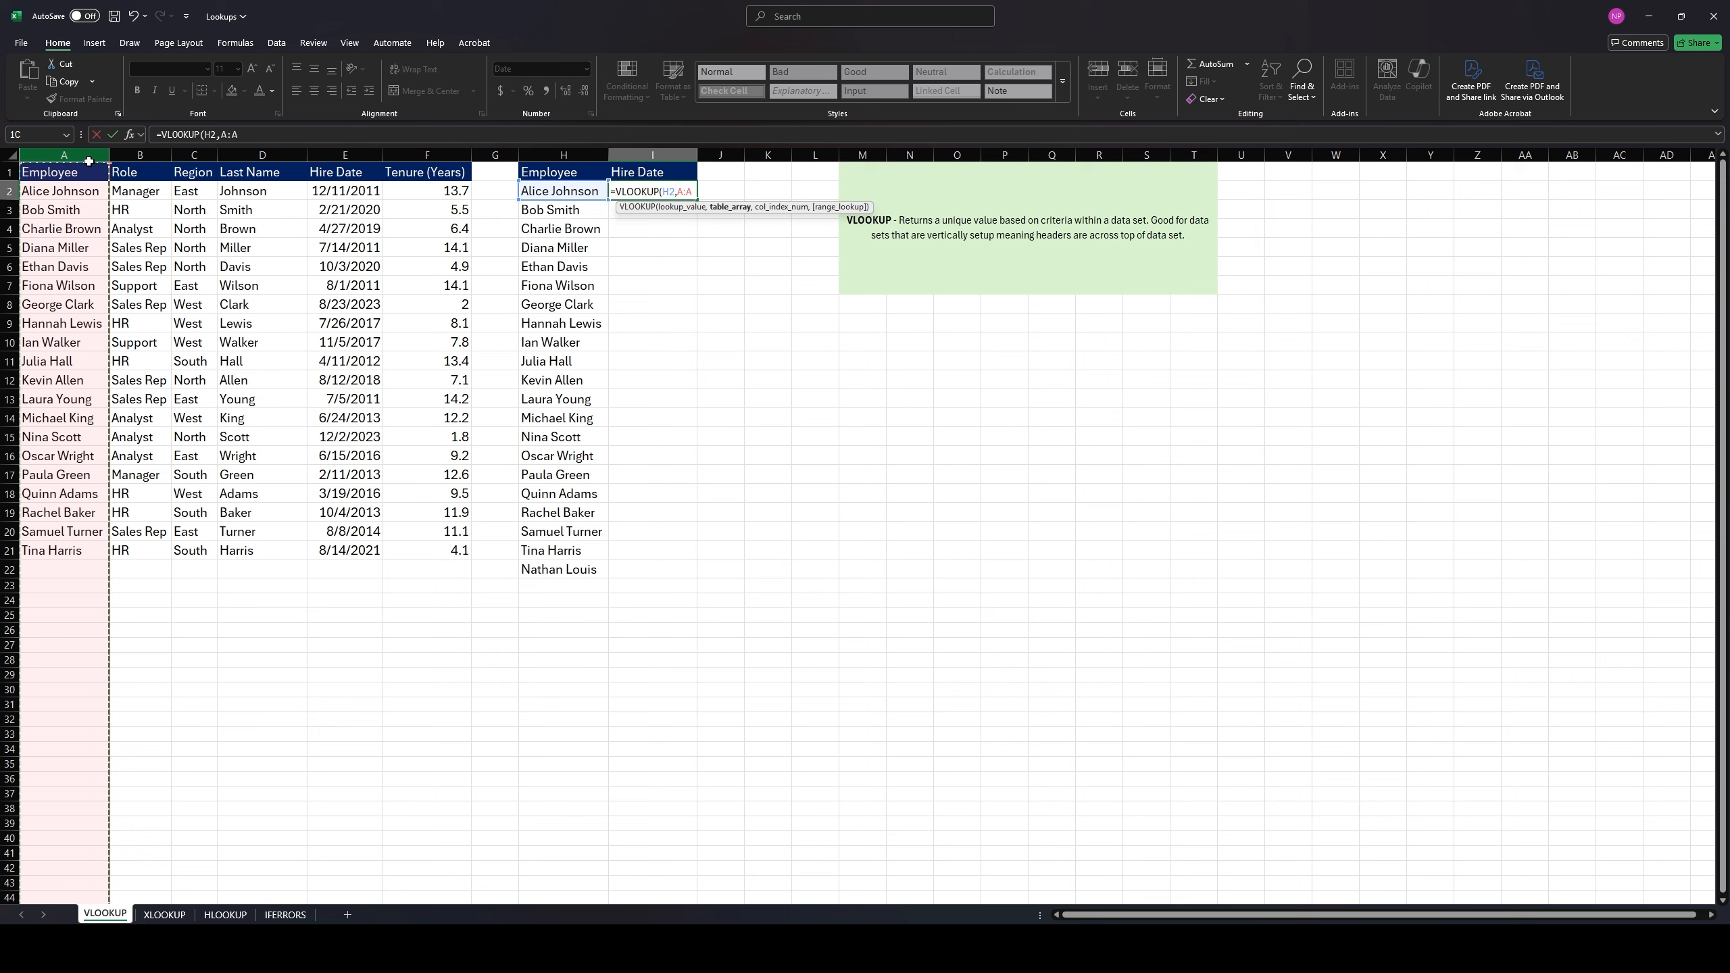
pyautogui.moveTo(89, 161); pyautogui.dragTo(324, 167)
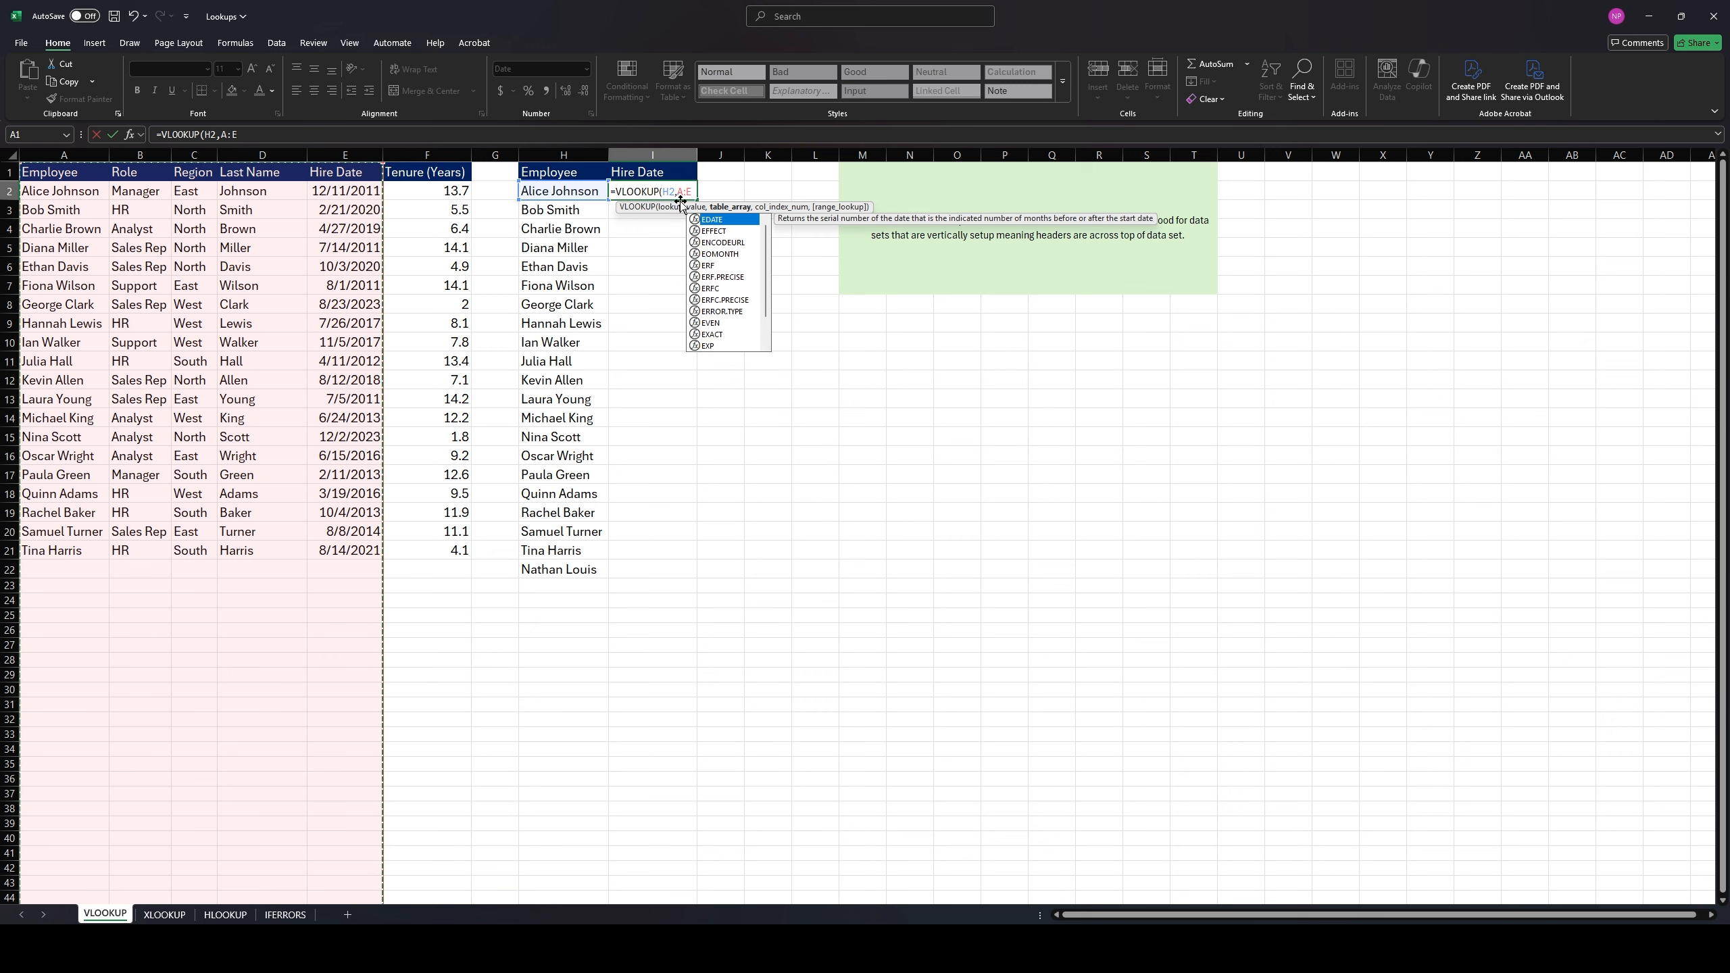
pyautogui.write(',5')
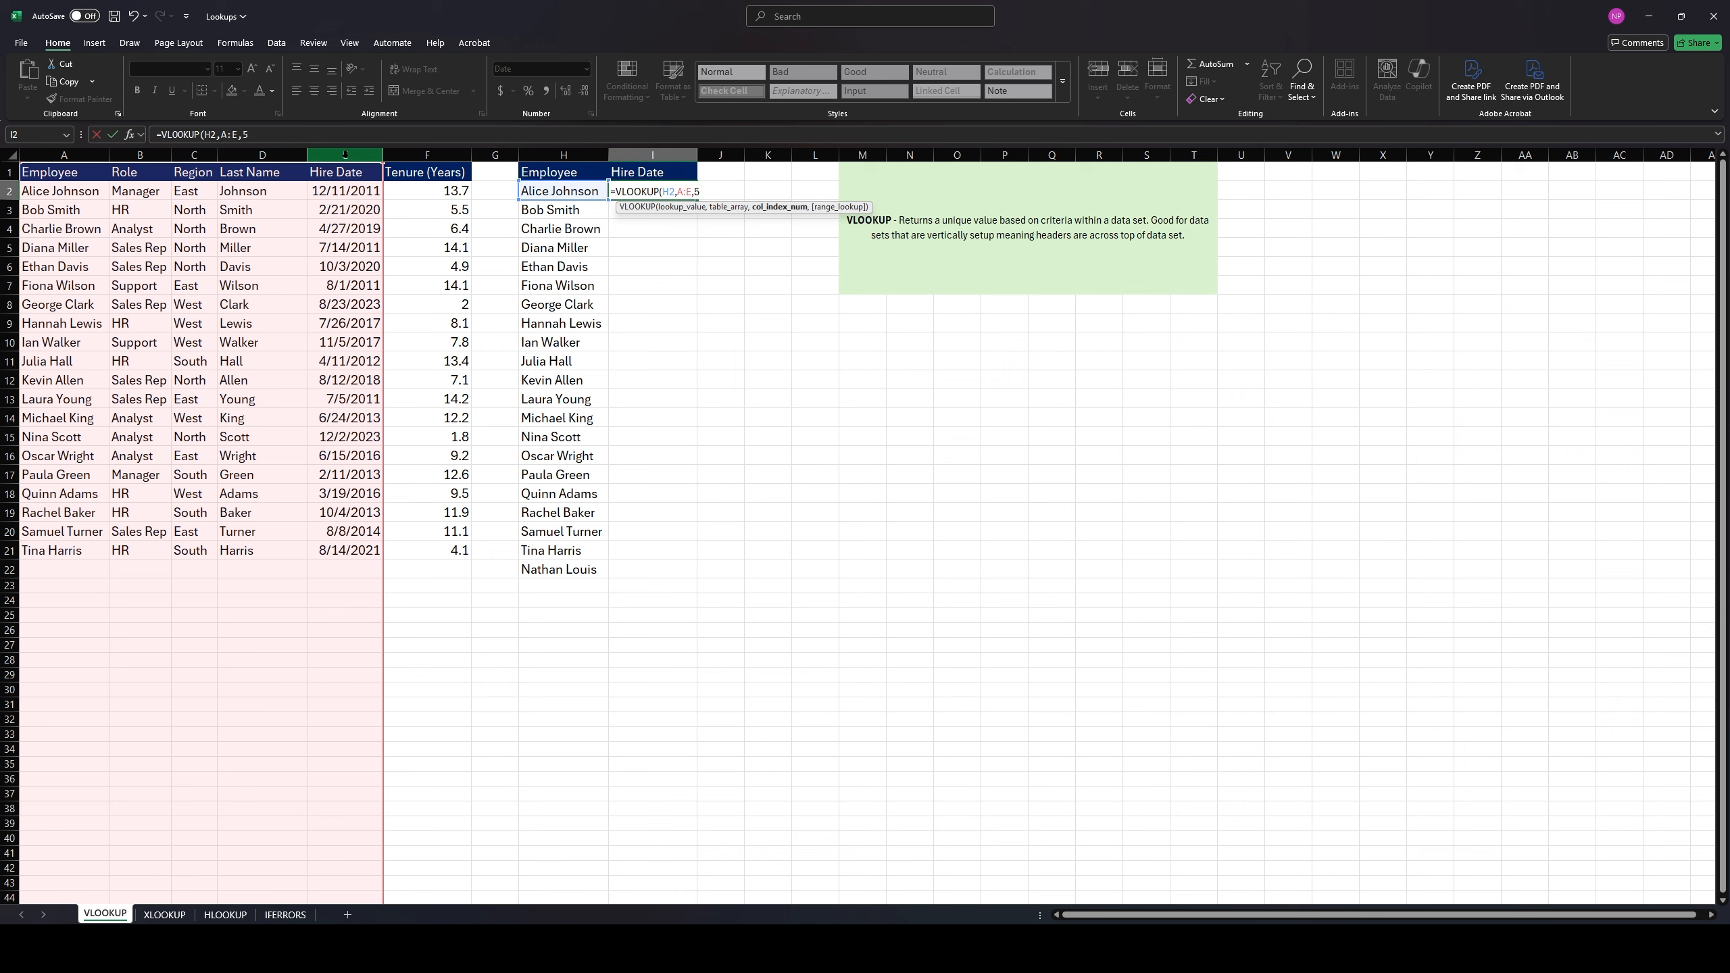
pyautogui.write(',')
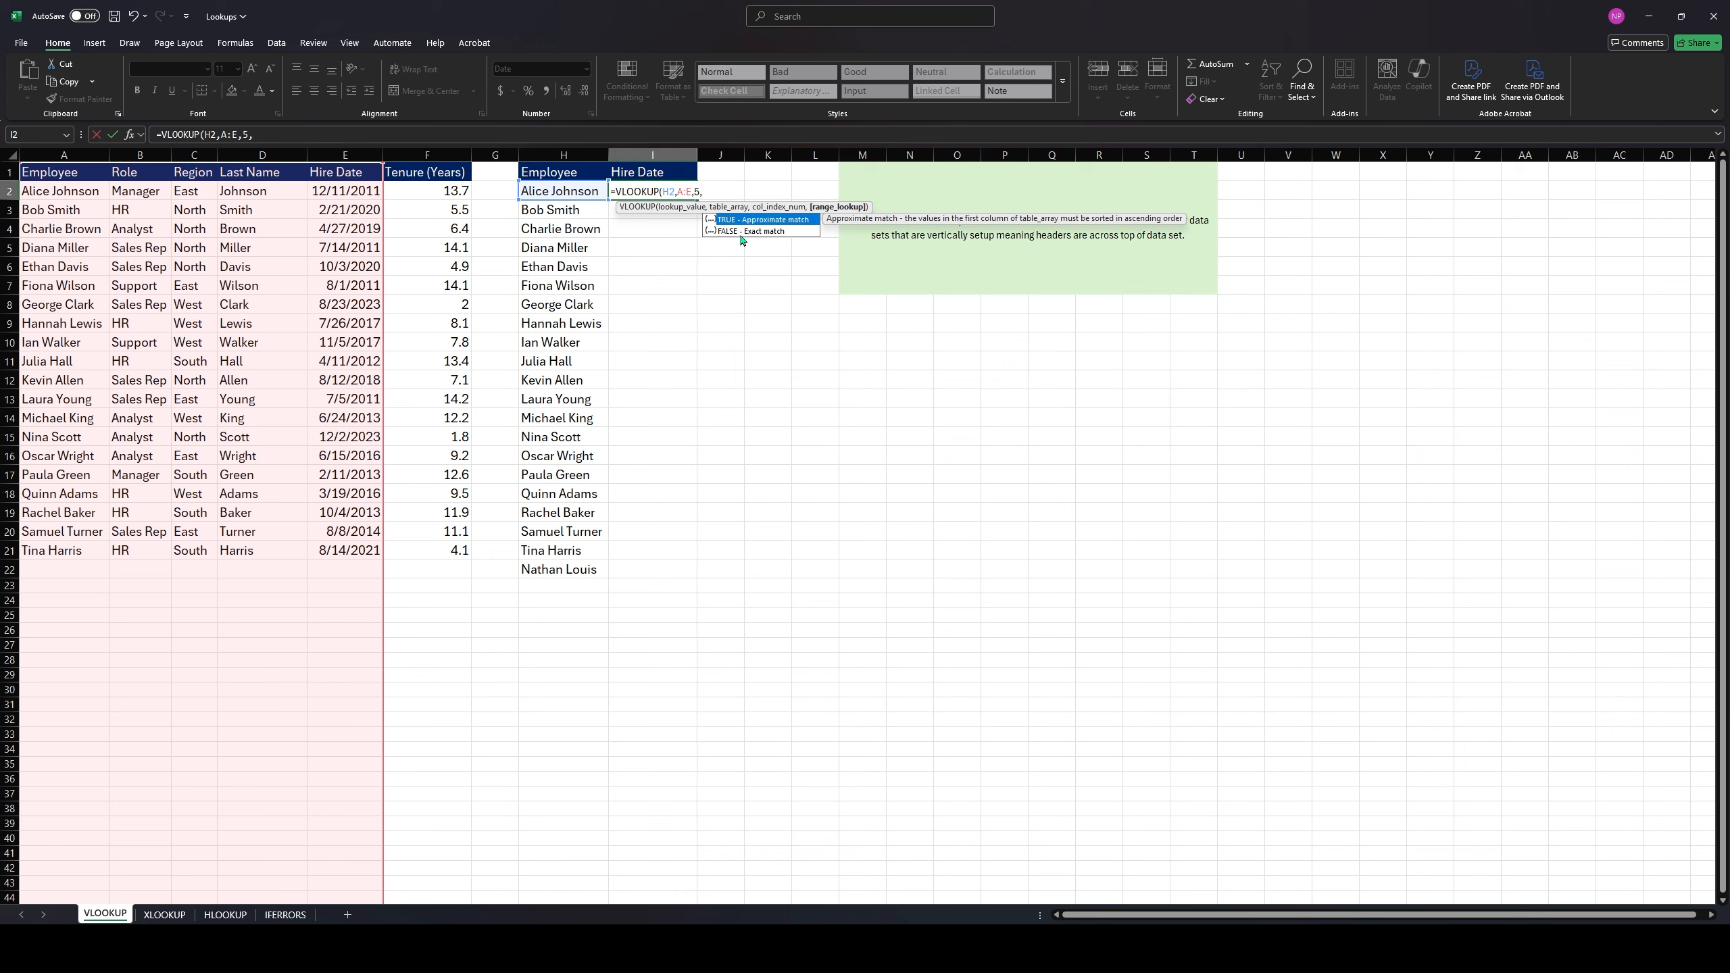
pyautogui.write('FALS')
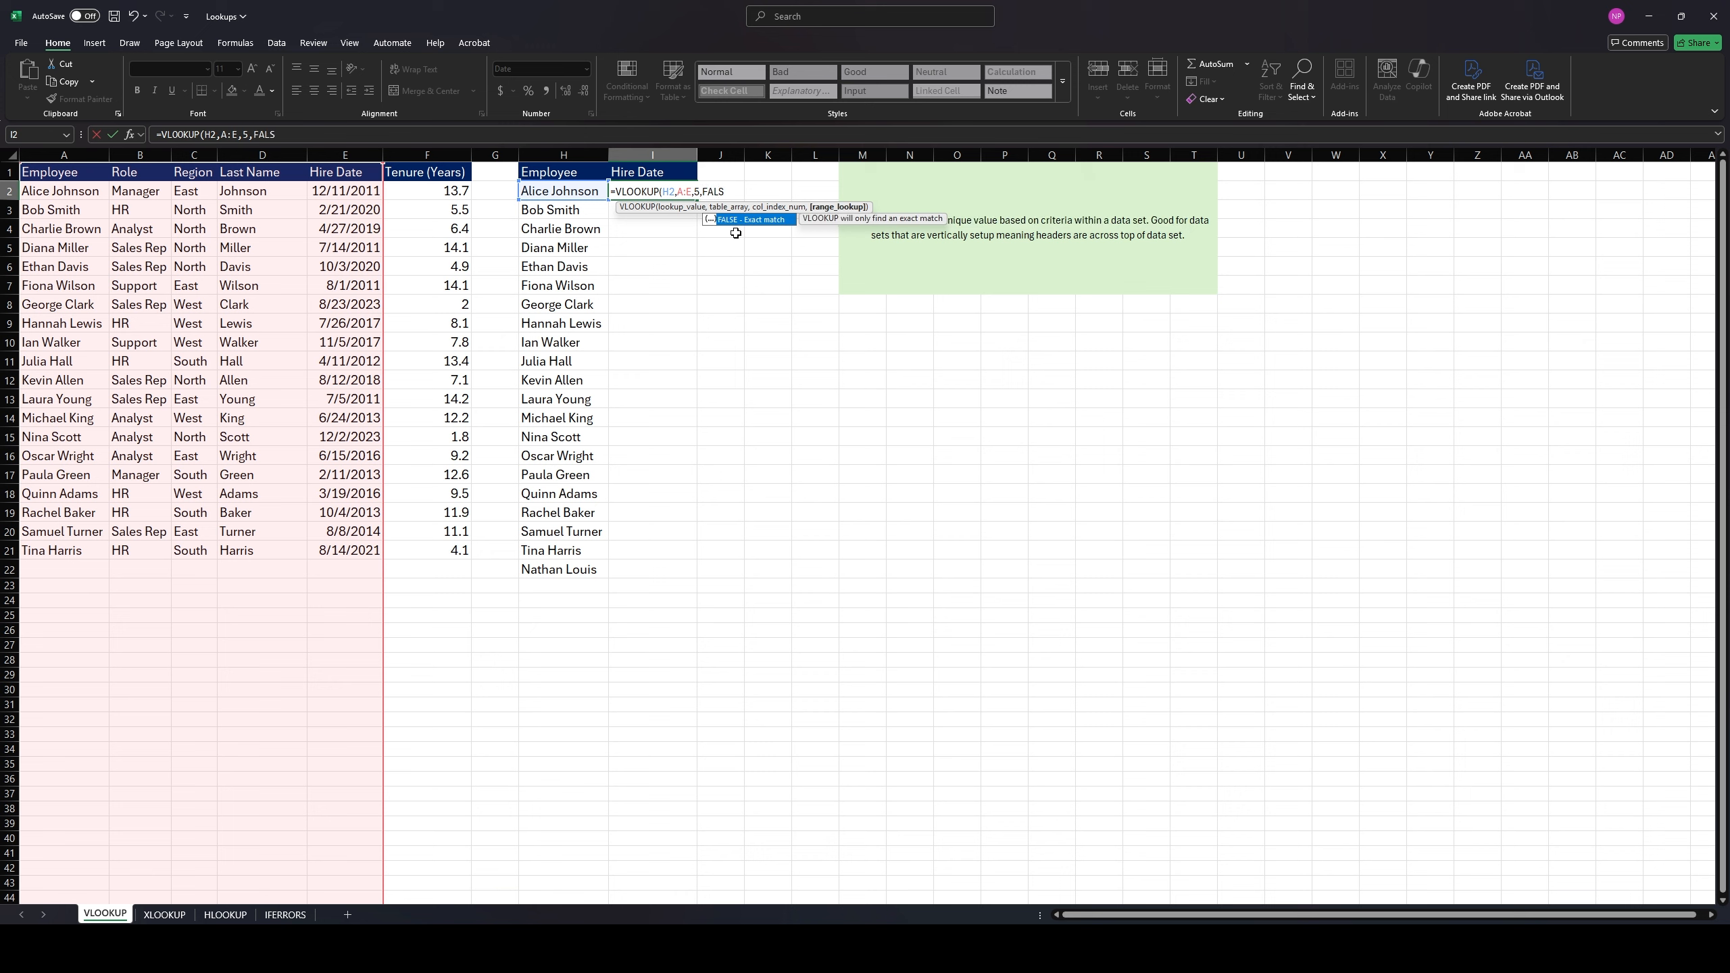
pyautogui.write('E)')
pyautogui.press('Return')
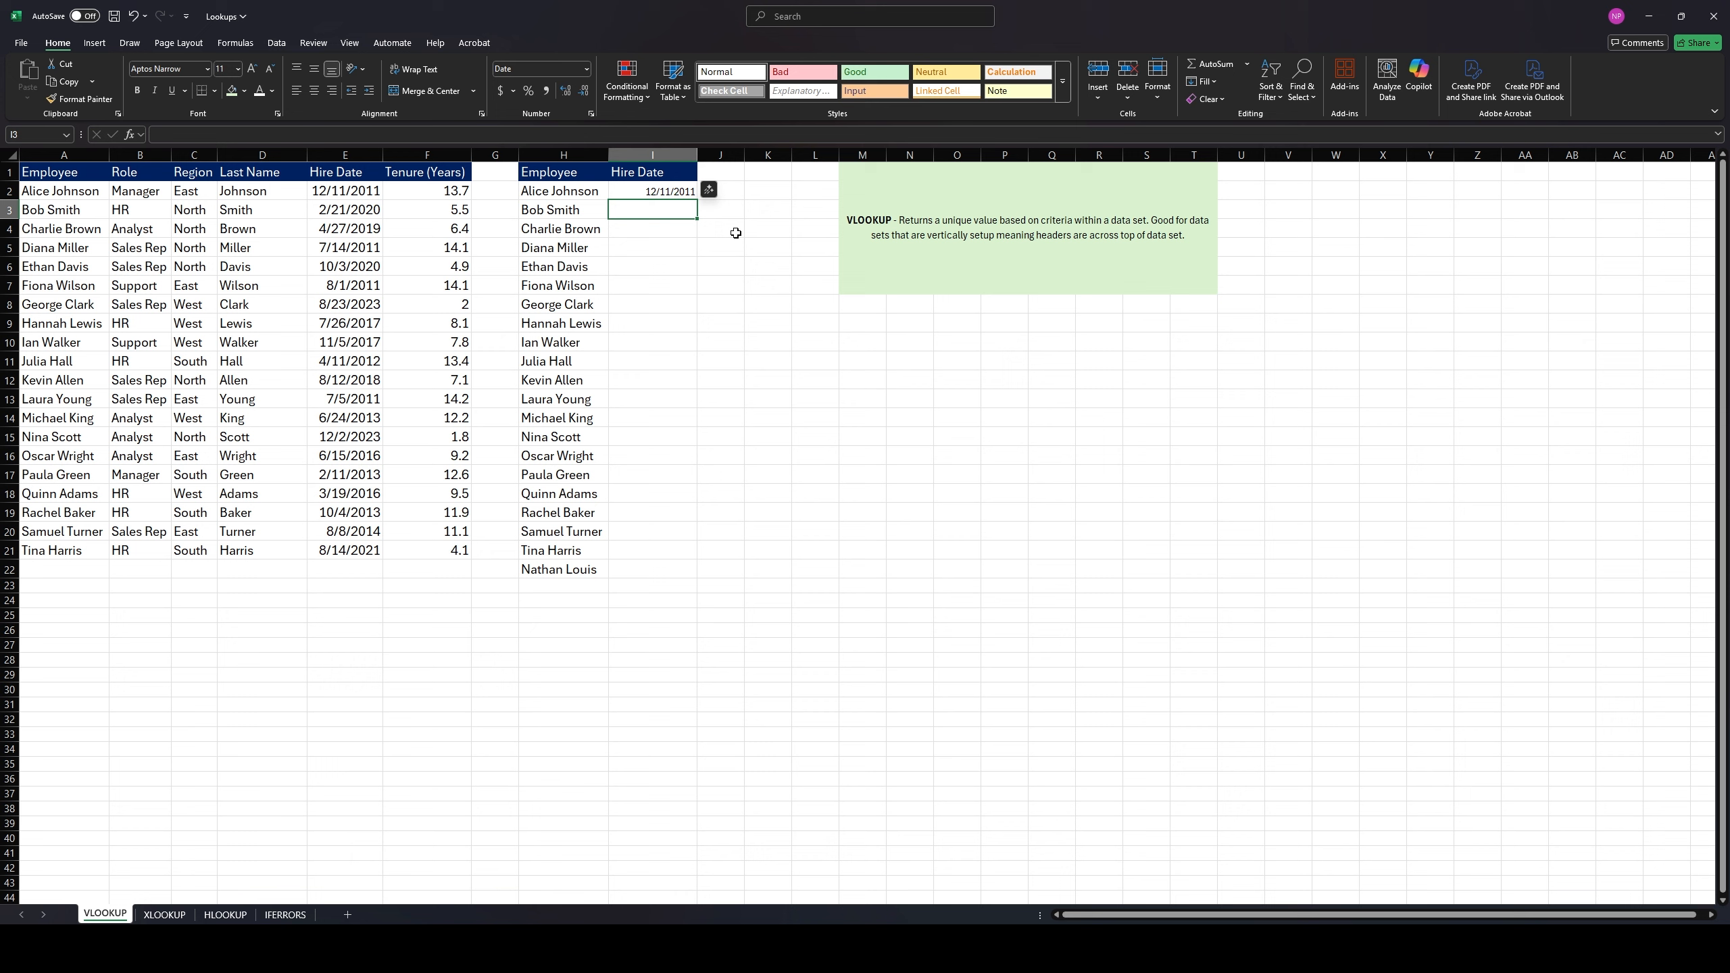
# Fill the VLOOKUP formula from I2 down the Hire Date column to I22
pyautogui.click(672, 189)
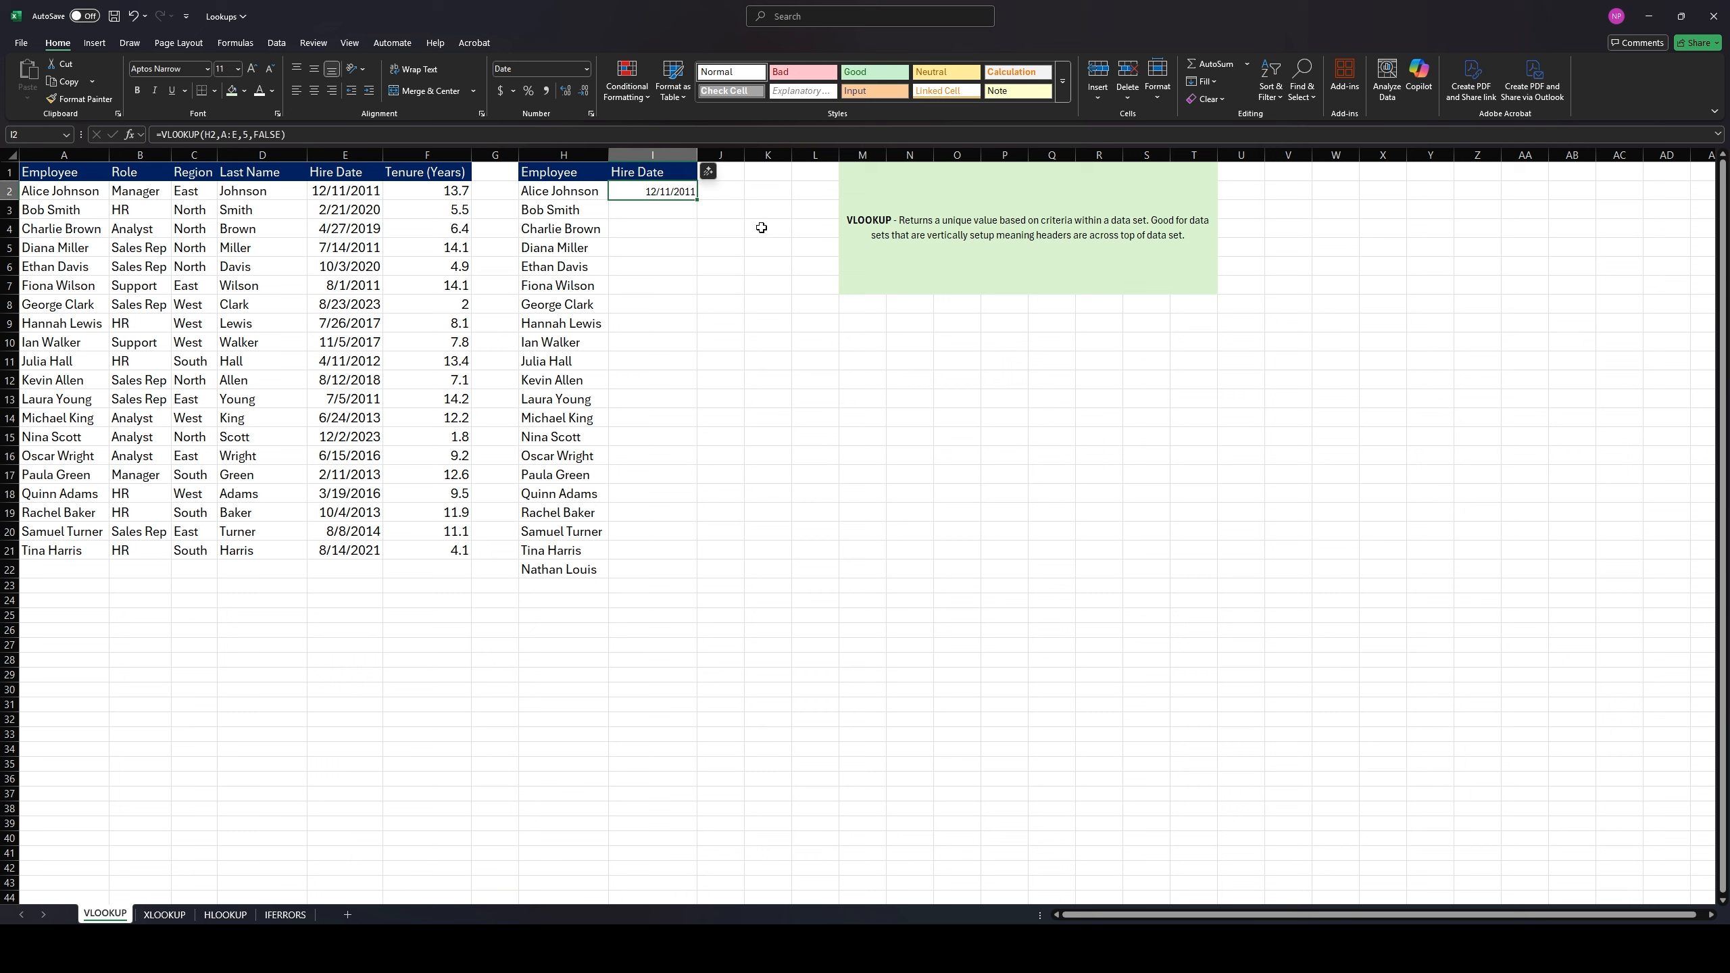
pyautogui.click(553, 193)
pyautogui.click(652, 189)
pyautogui.doubleClick(699, 198)
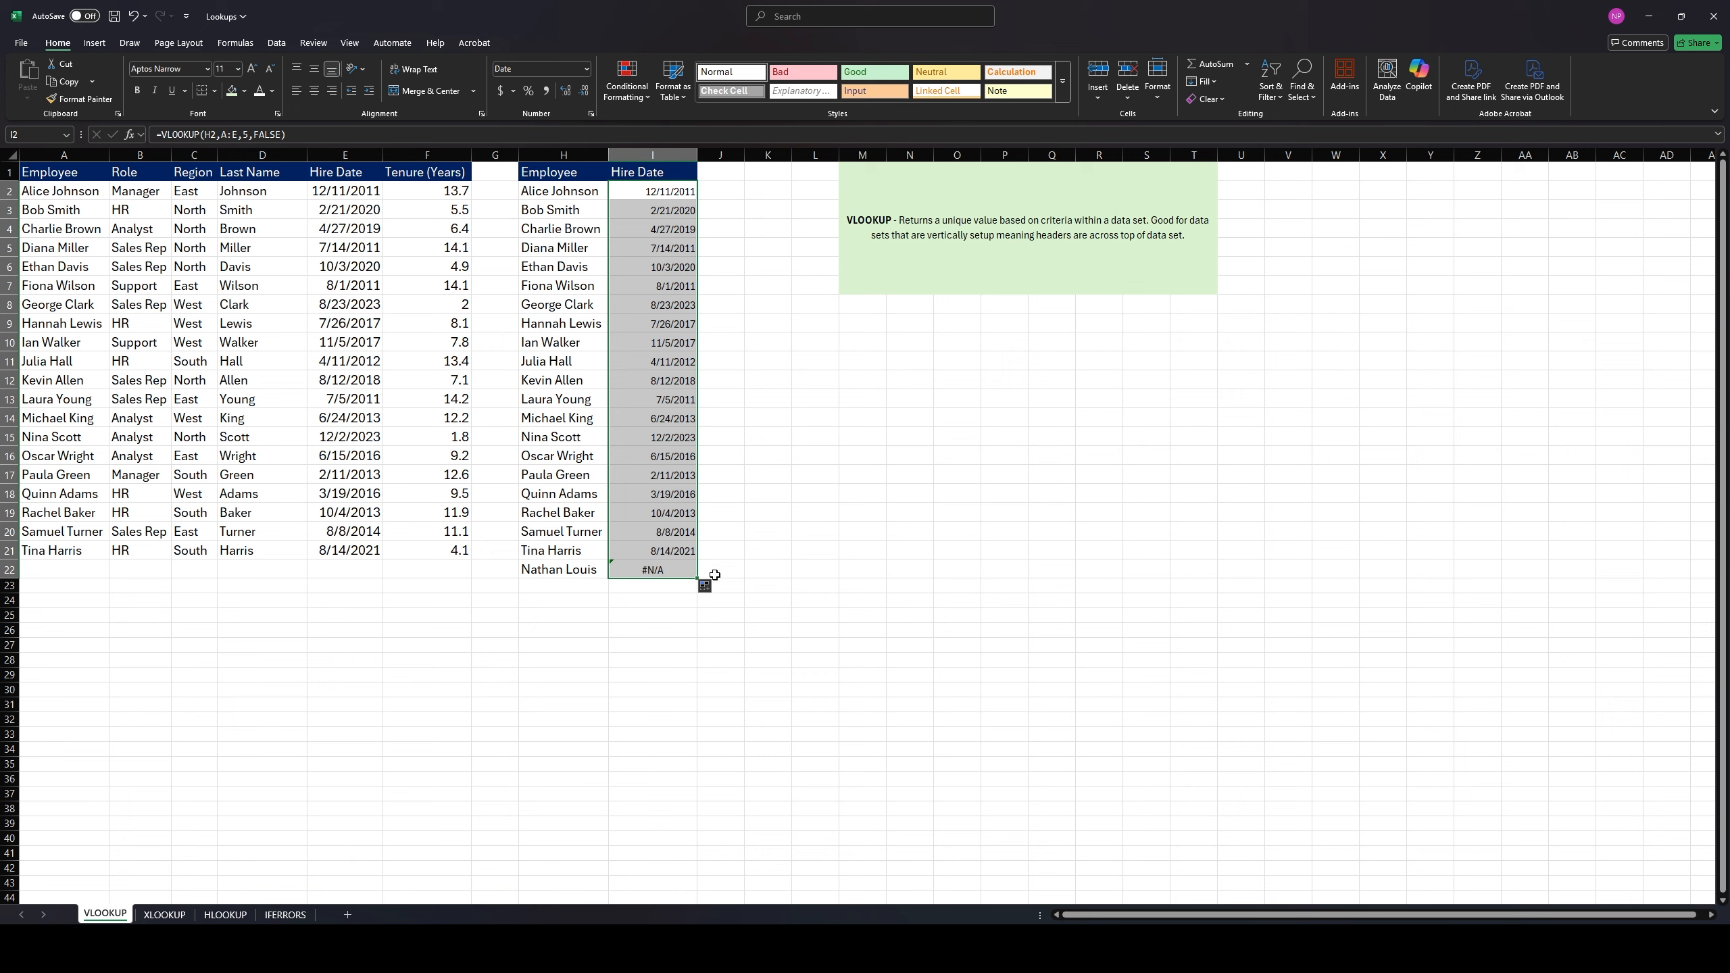
pyautogui.click(765, 568)
# Set the range_lookup argument of the VLOOKUP formula in I22 to TRUE for an approximate match
pyautogui.click(622, 567)
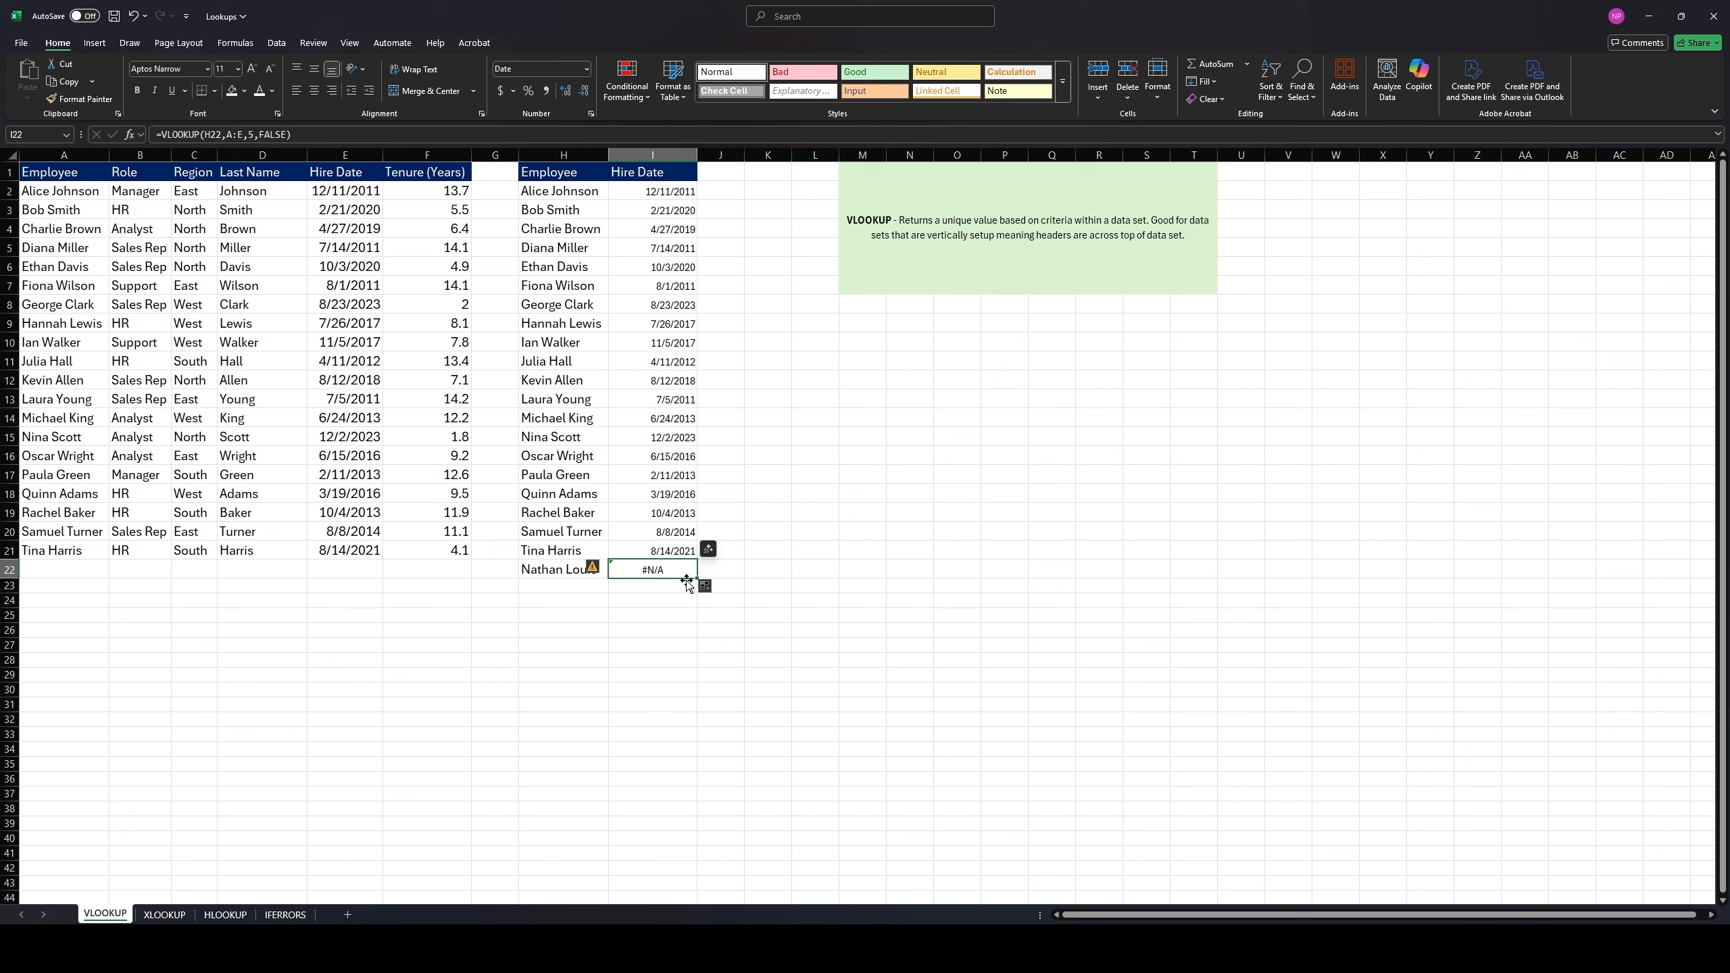
pyautogui.click(288, 135)
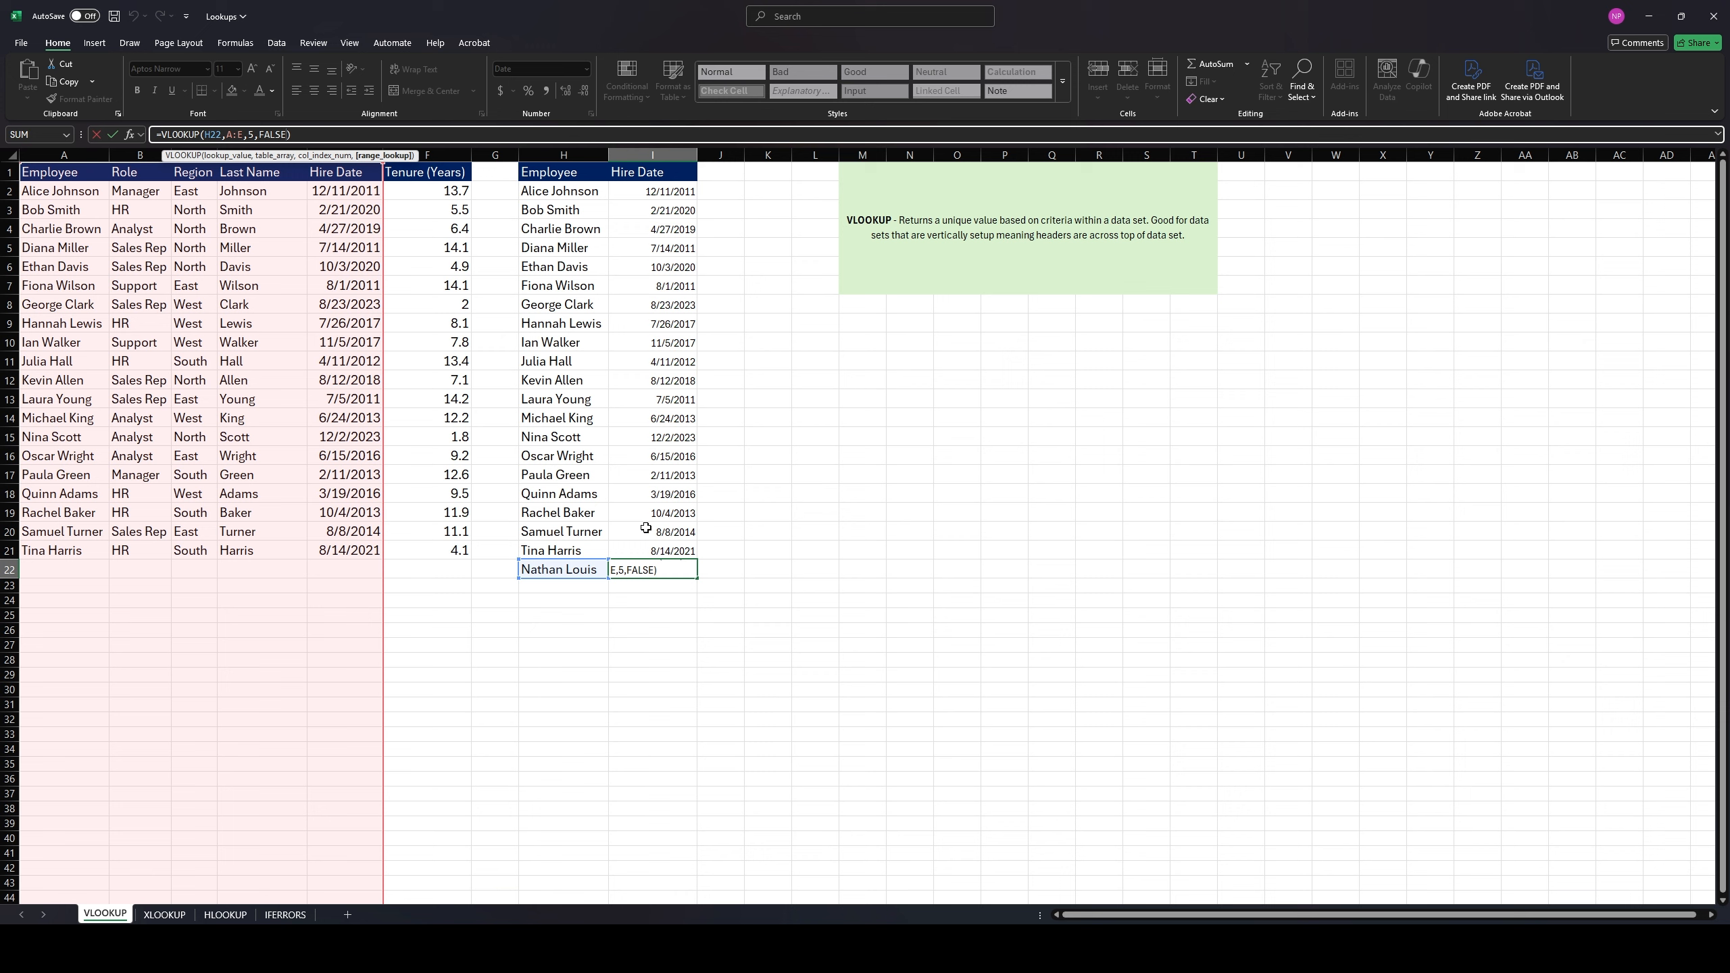
pyautogui.press('BackSpace')
pyautogui.press('BackSpace')
pyautogui.press('BackSpace')
pyautogui.press('BackSpace')
pyautogui.press('BackSpace')
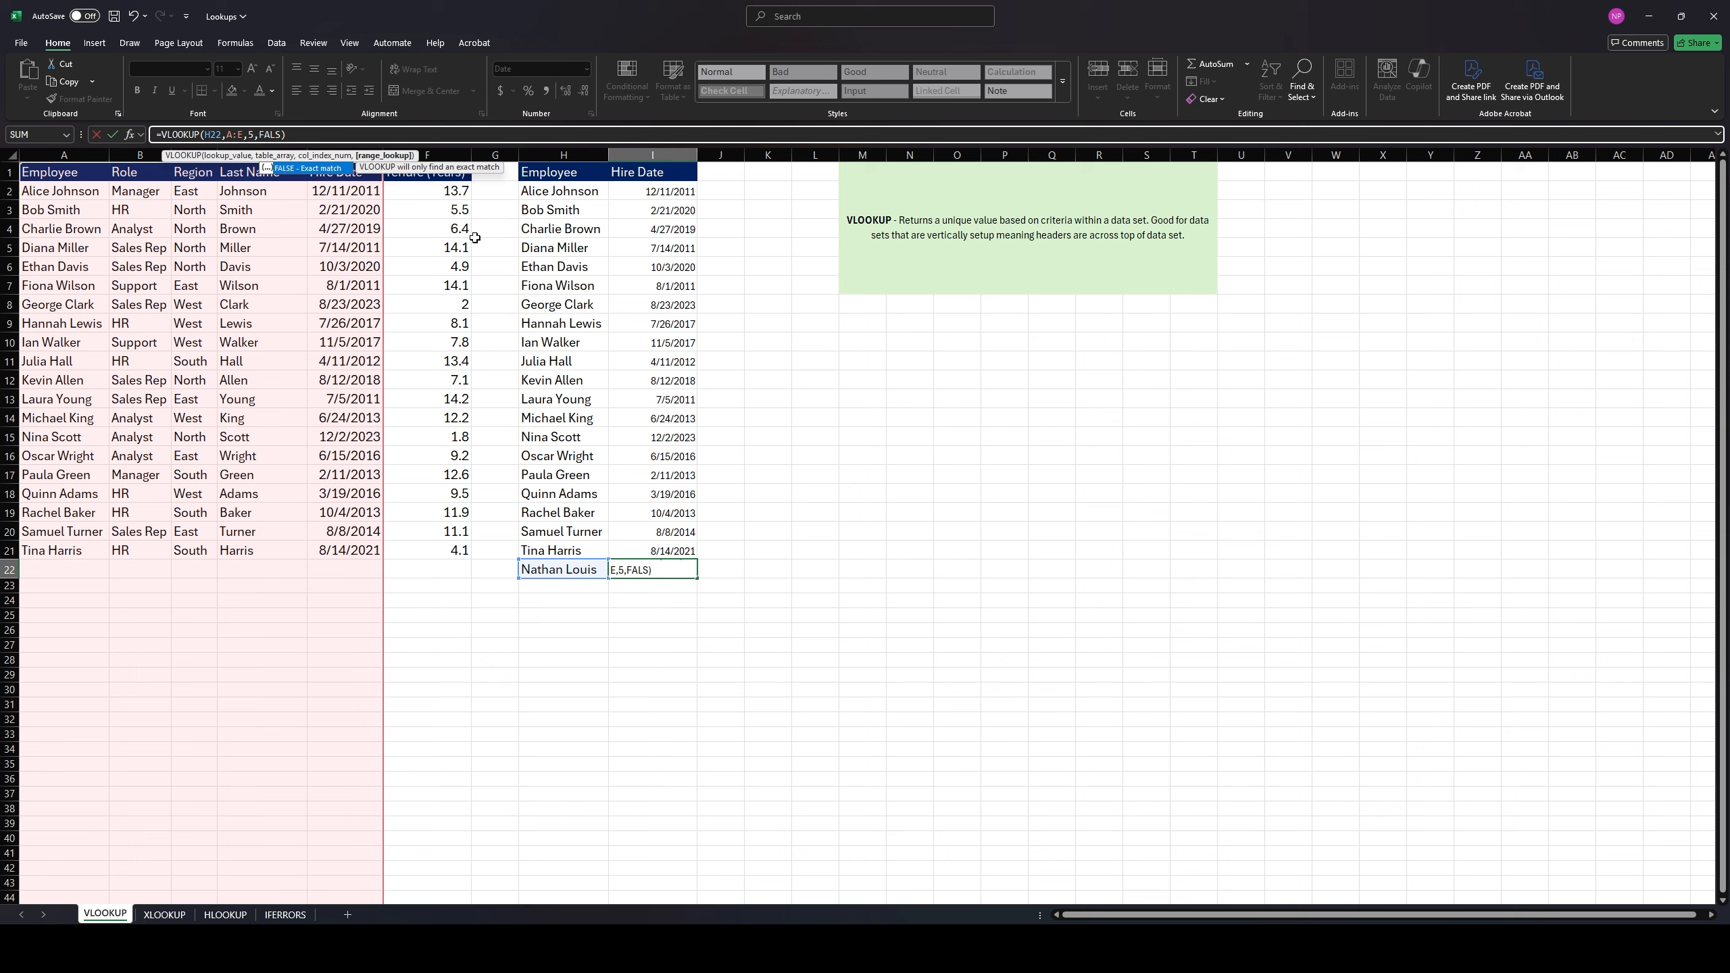
pyautogui.write('TRUE')
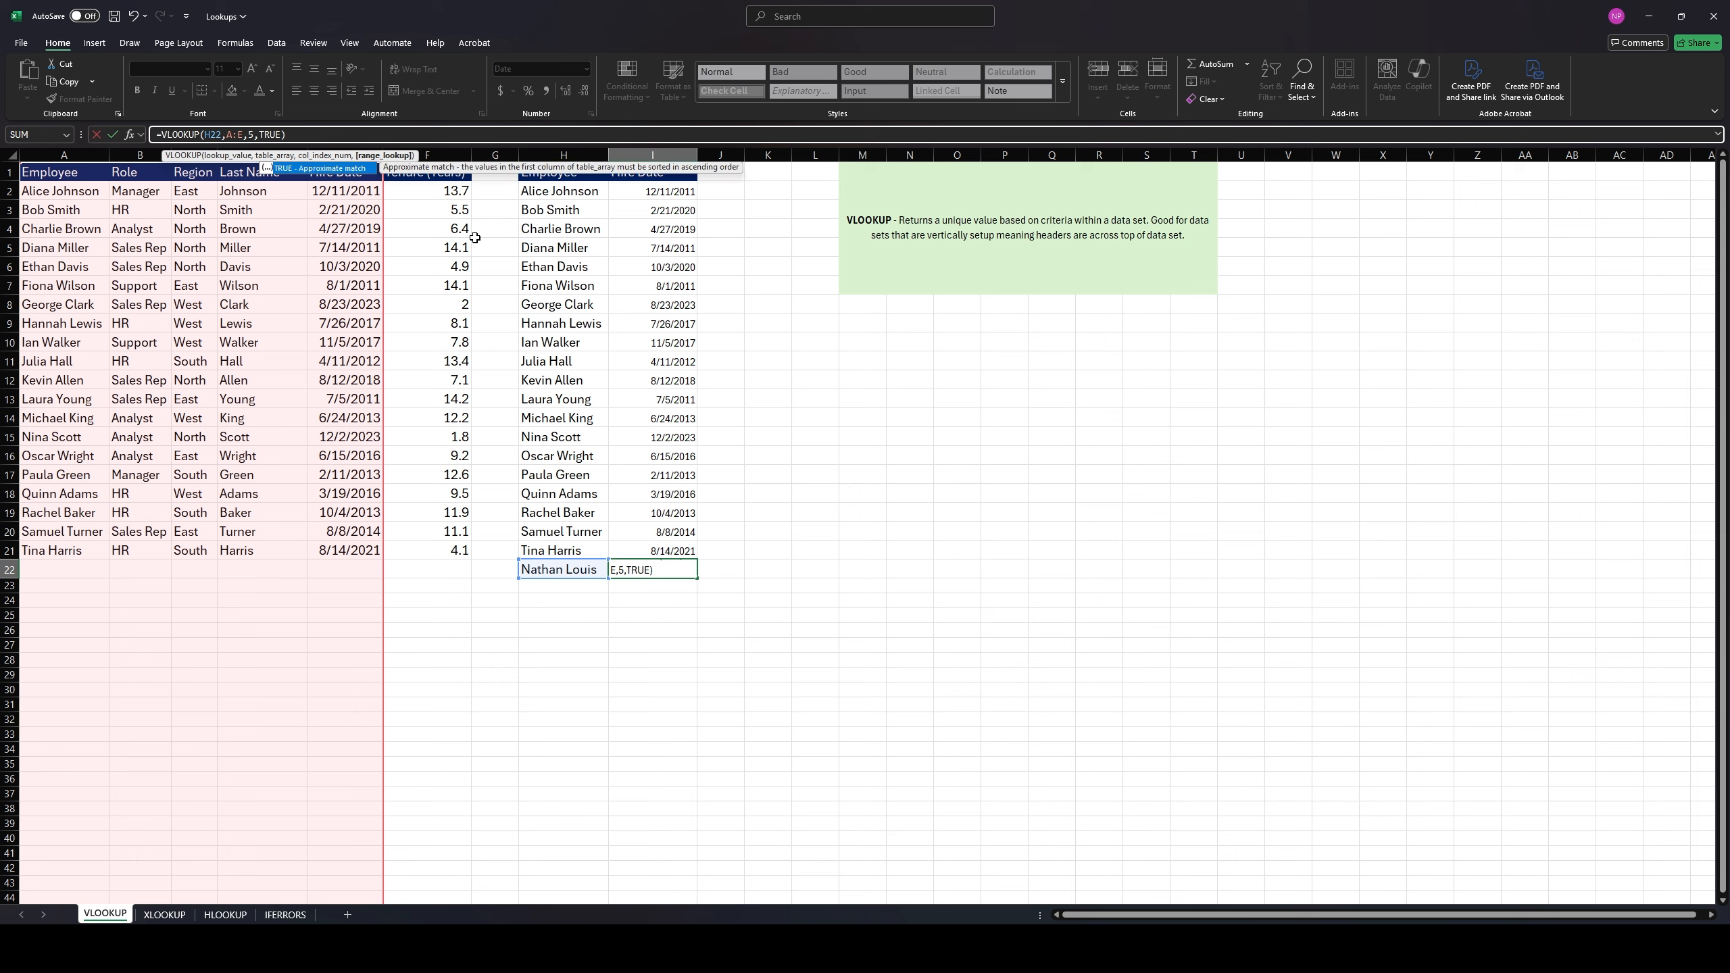
pyautogui.hotkey('ctrl', 'Return')
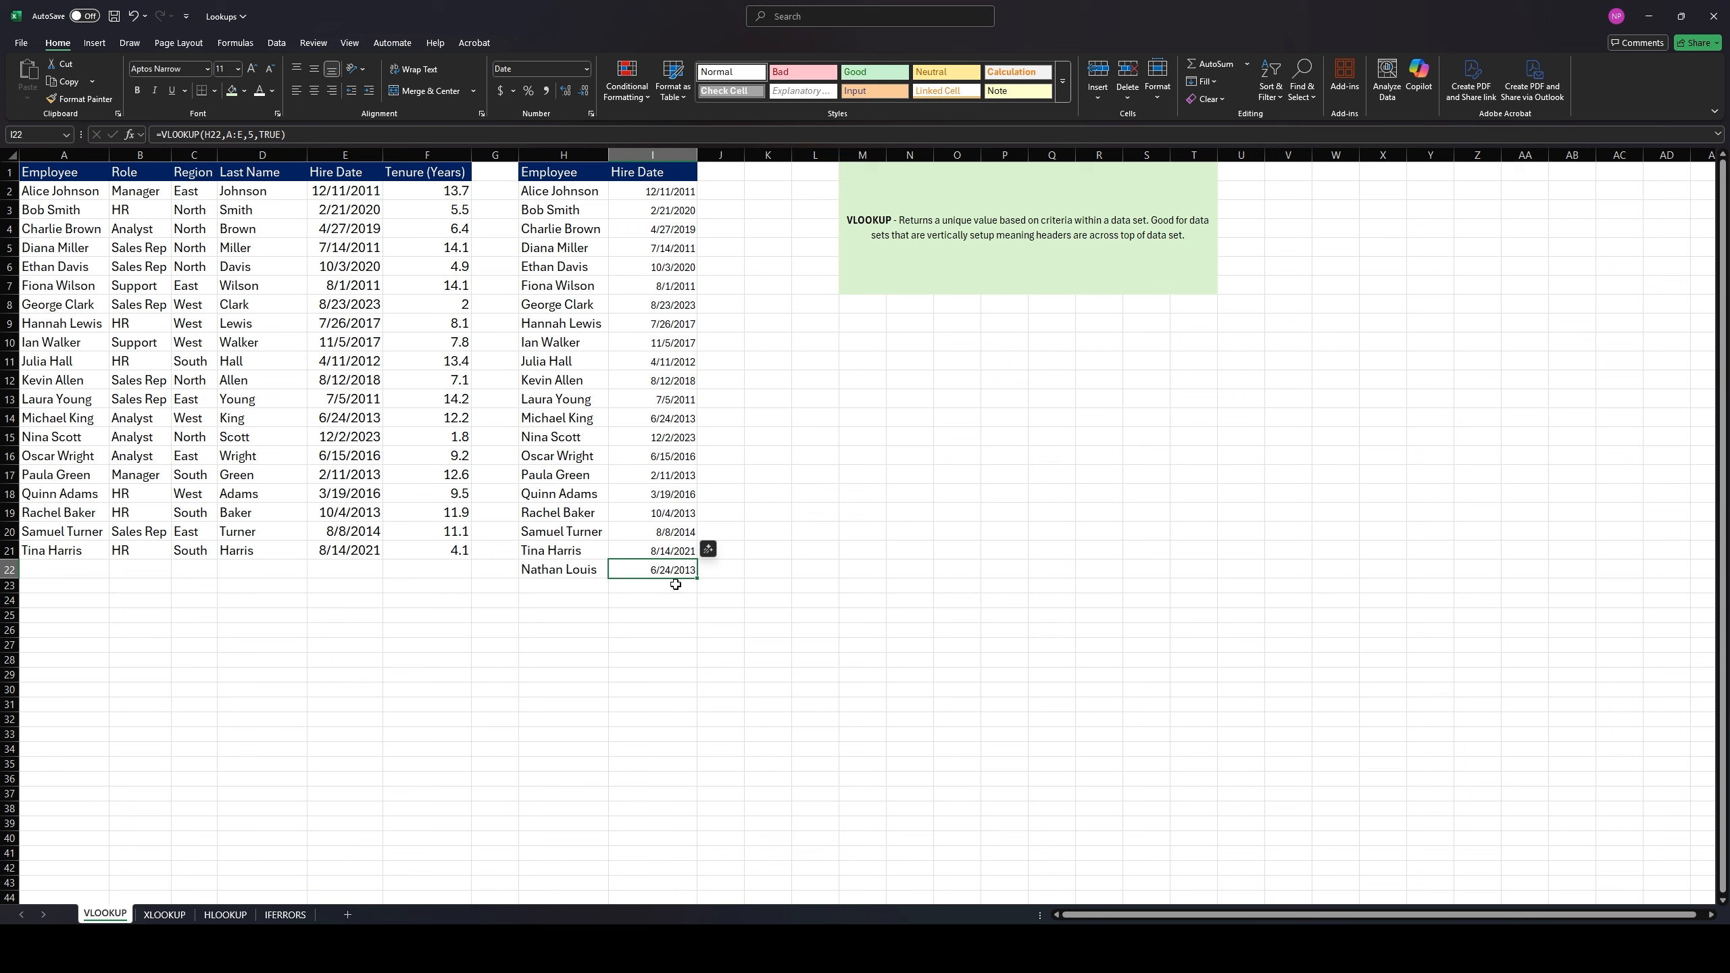
# Set the range_lookup argument of the VLOOKUP formula in I22 back to FALSE
pyautogui.doubleClick(692, 572)
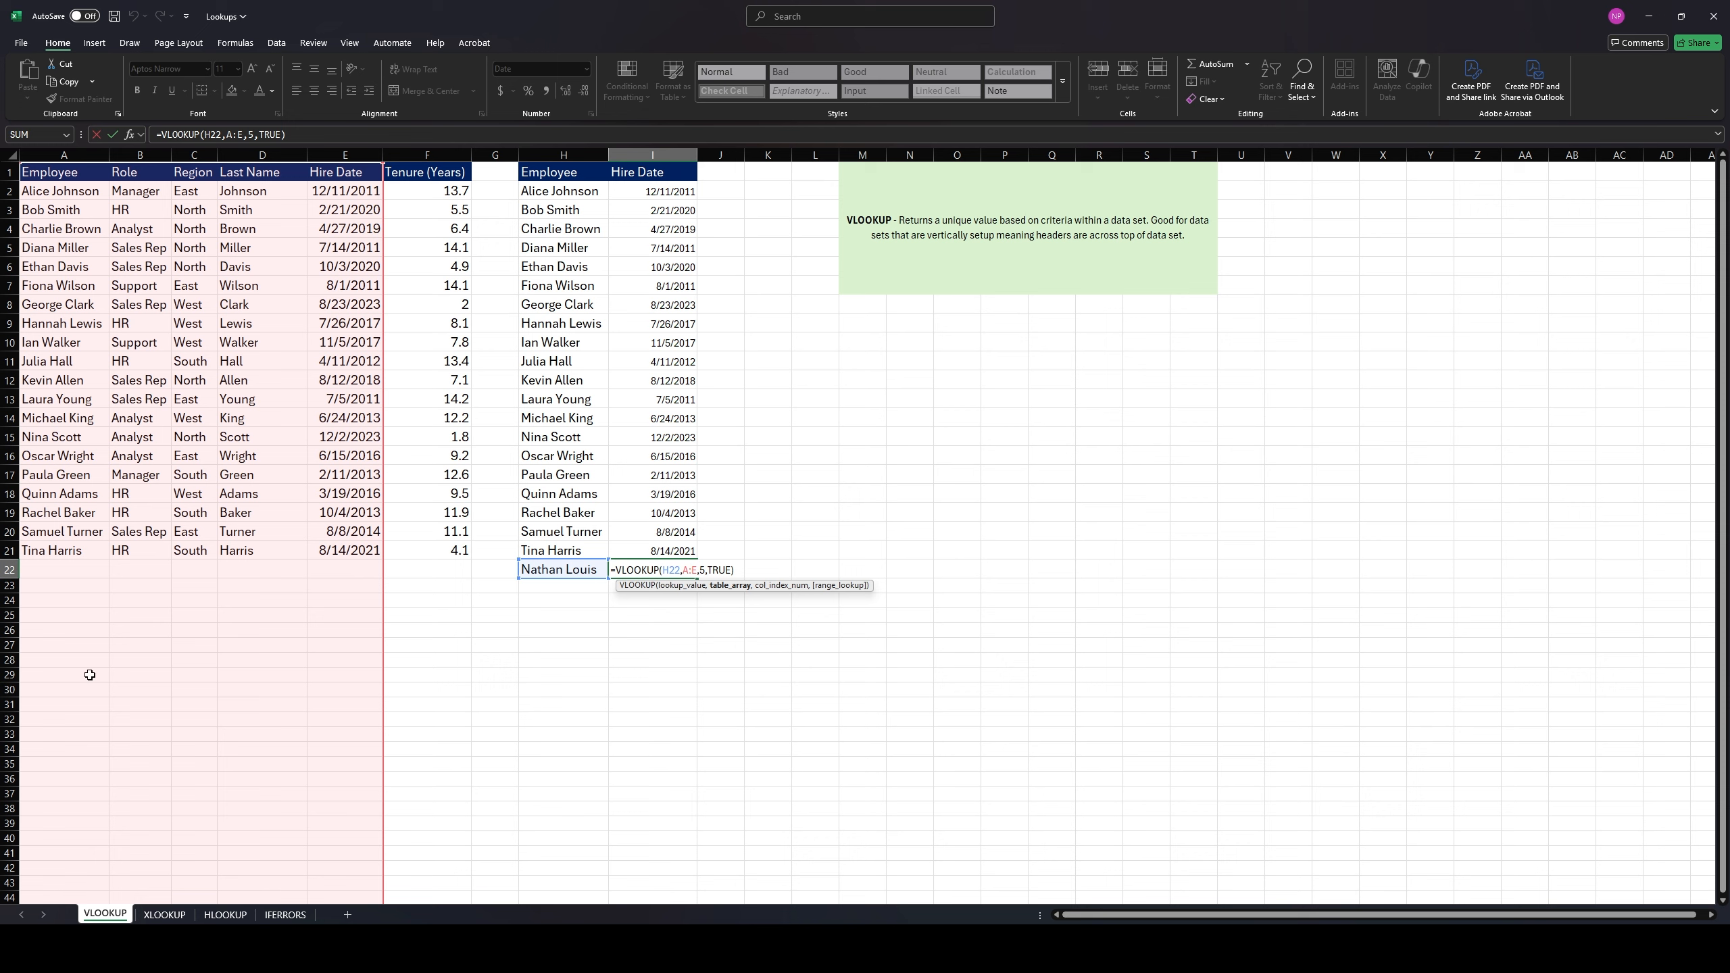
pyautogui.press('Escape')
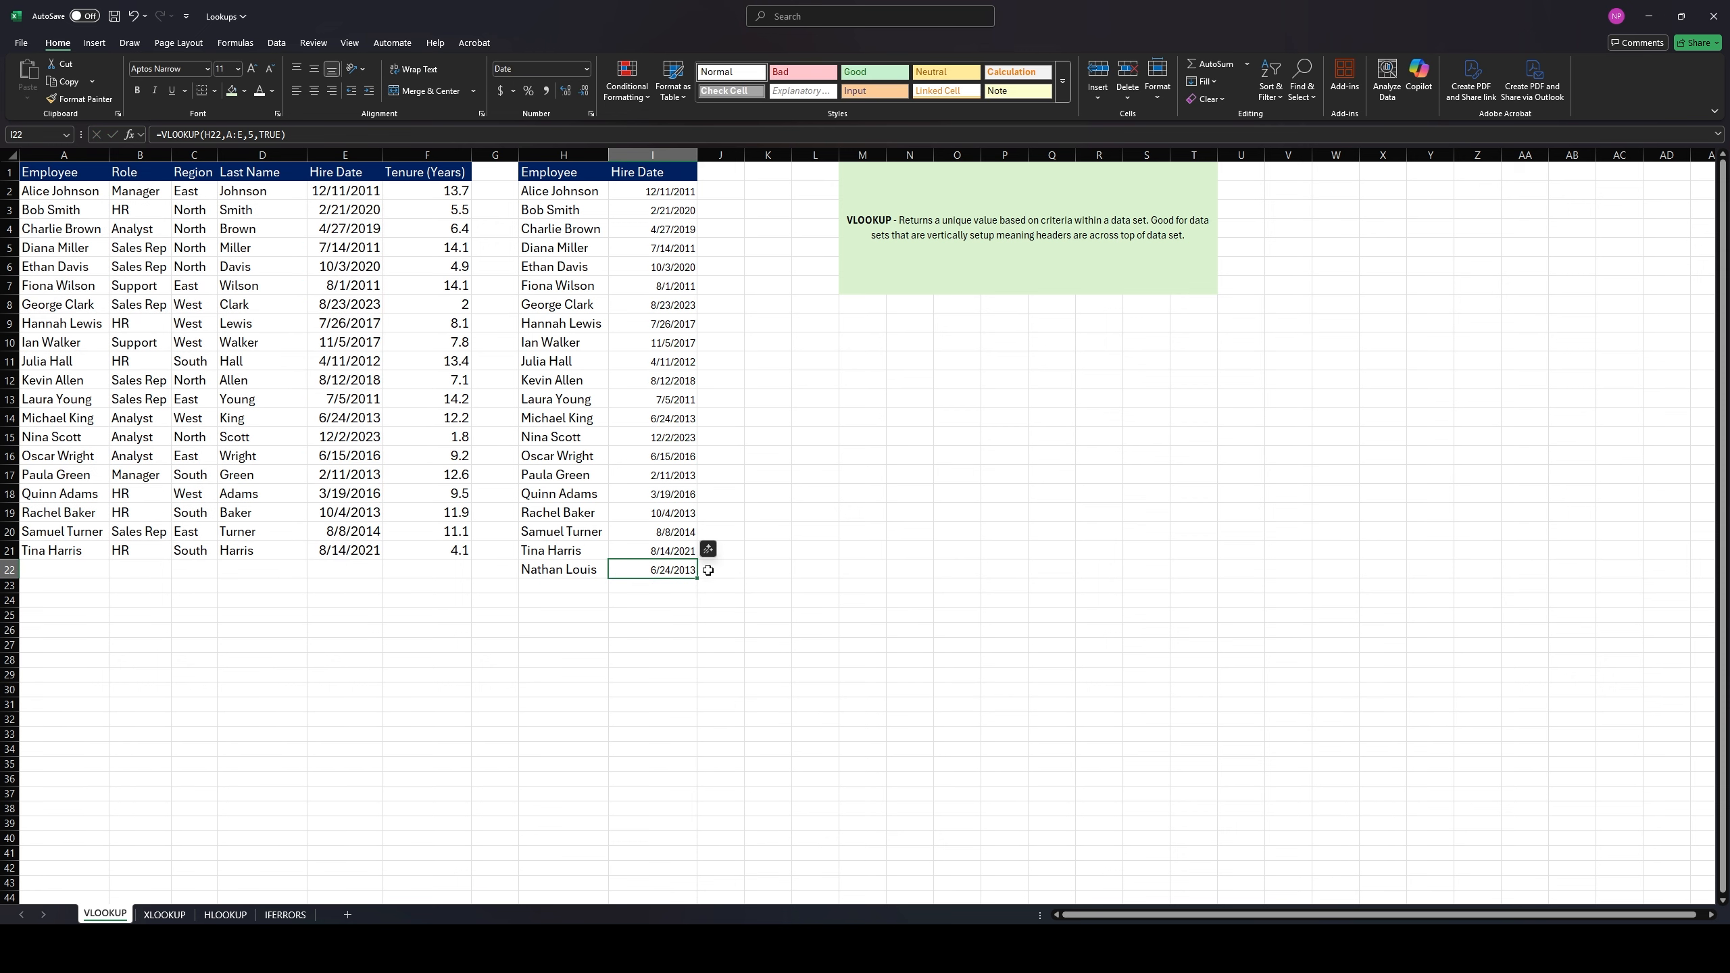
pyautogui.moveTo(282, 135); pyautogui.dragTo(259, 135)
pyautogui.write('FALSE')
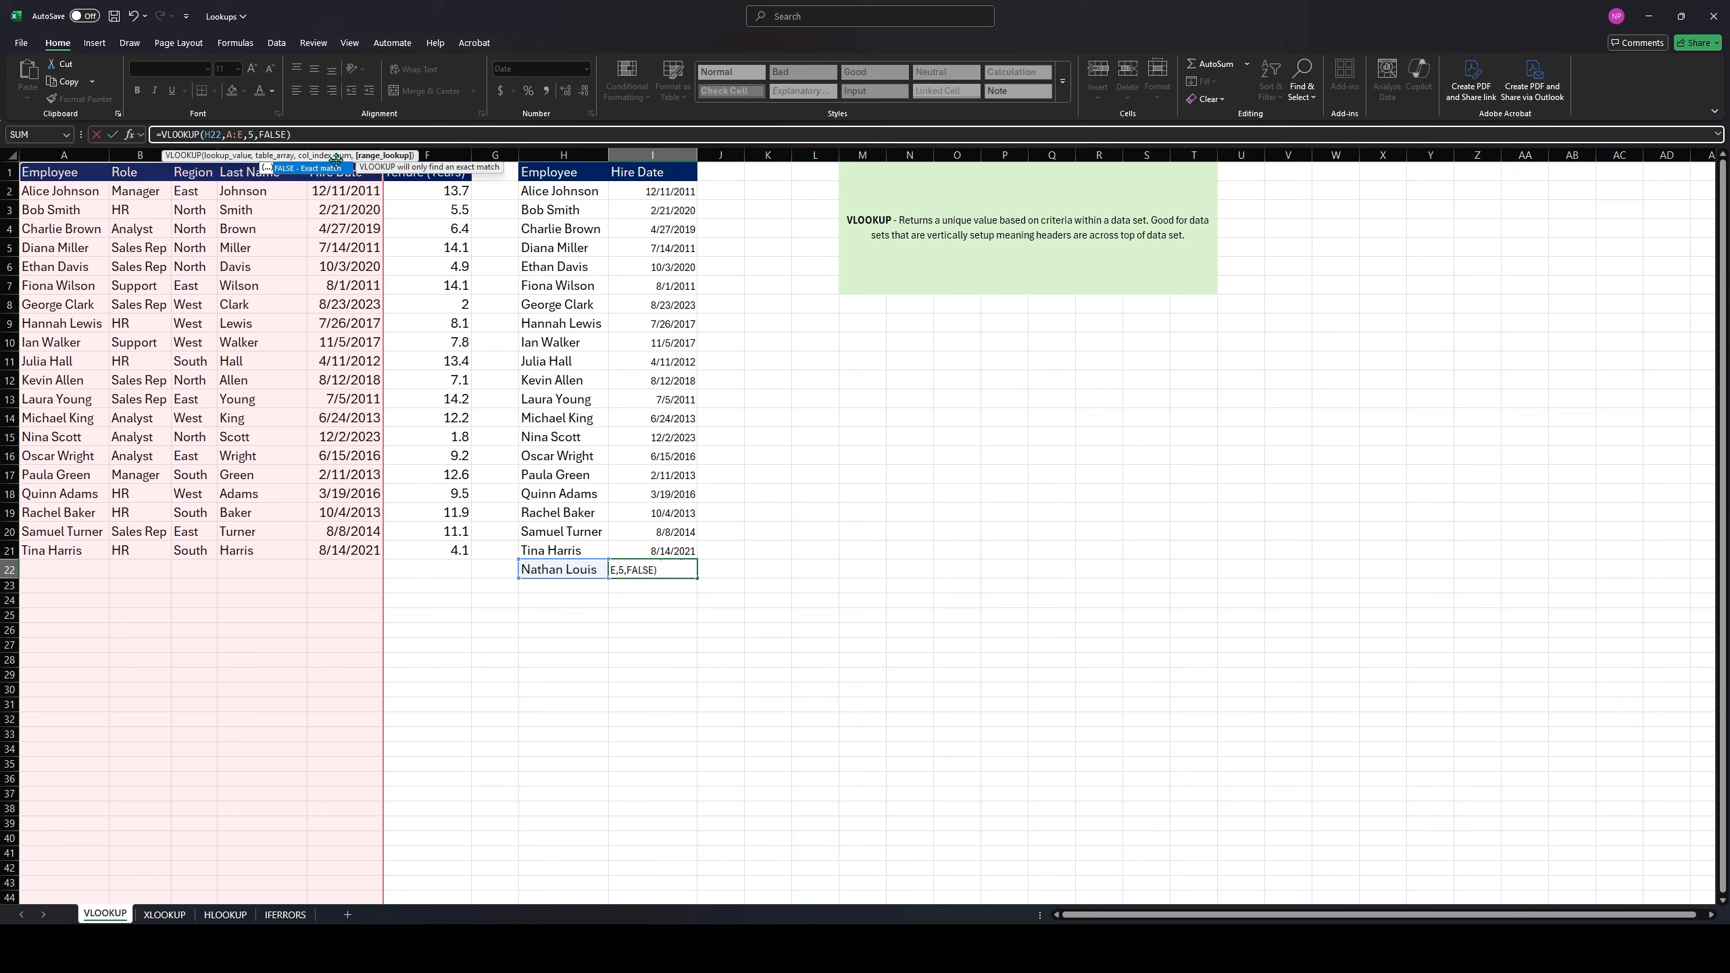
pyautogui.hotkey('ctrl', 'Return')
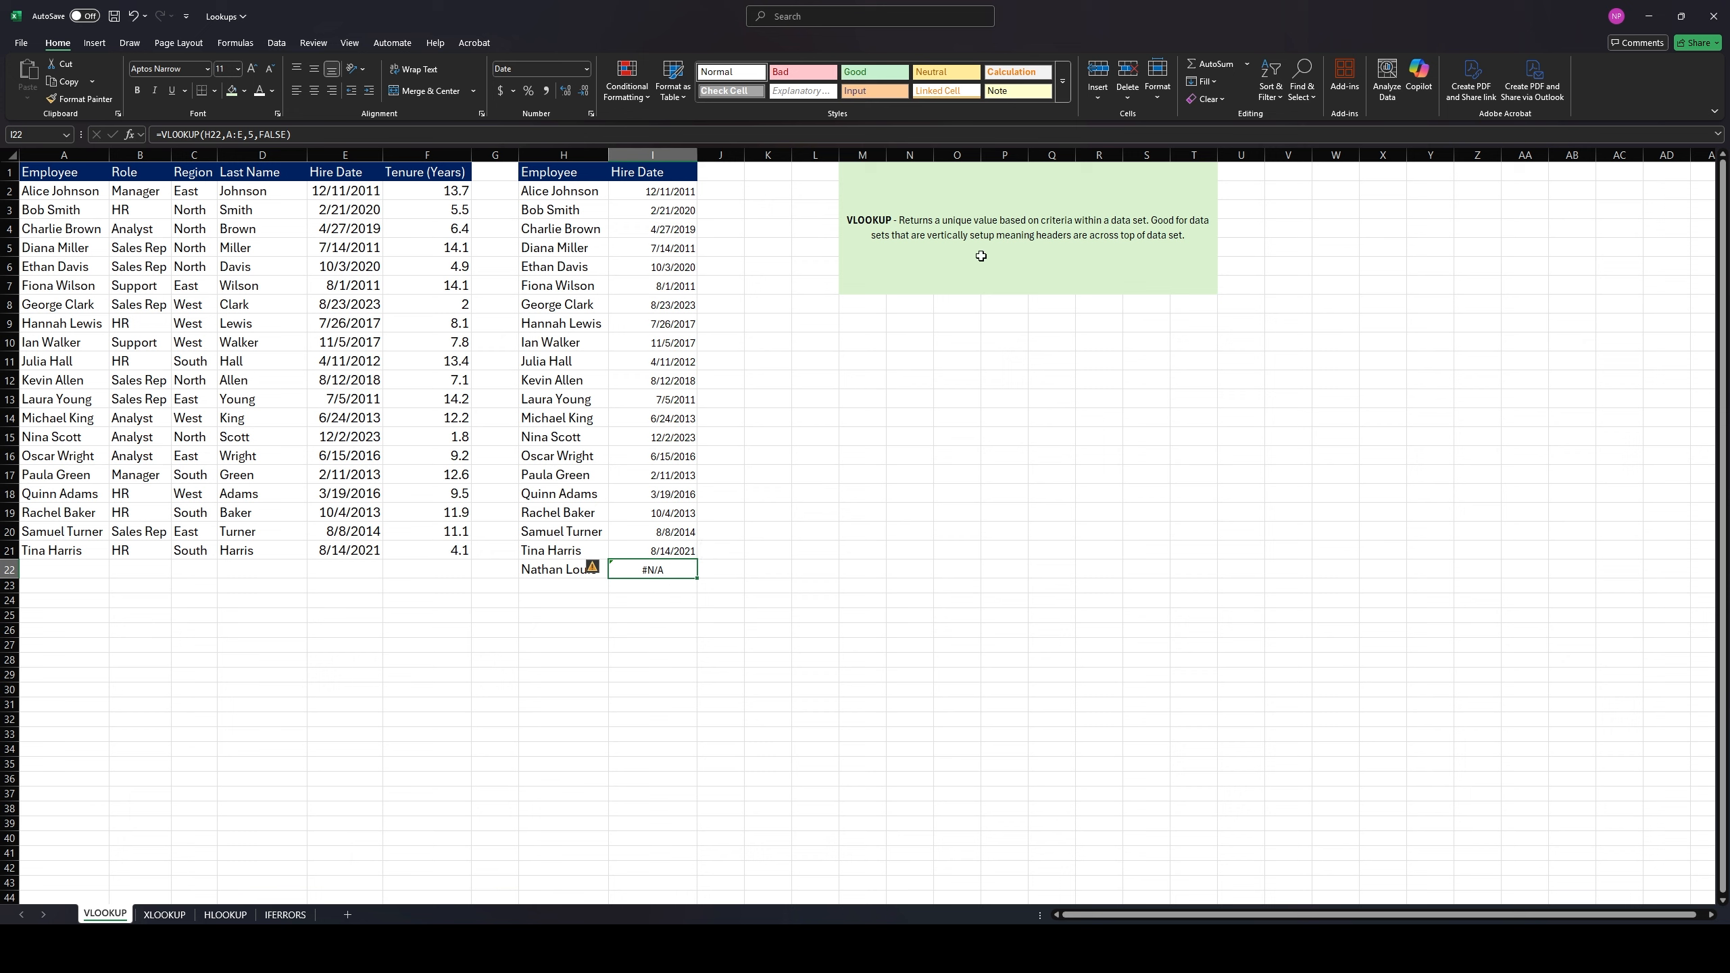
# Review the VLOOKUP description and the order of lookup and return columns A to E in the employee table
pyautogui.click(1142, 275)
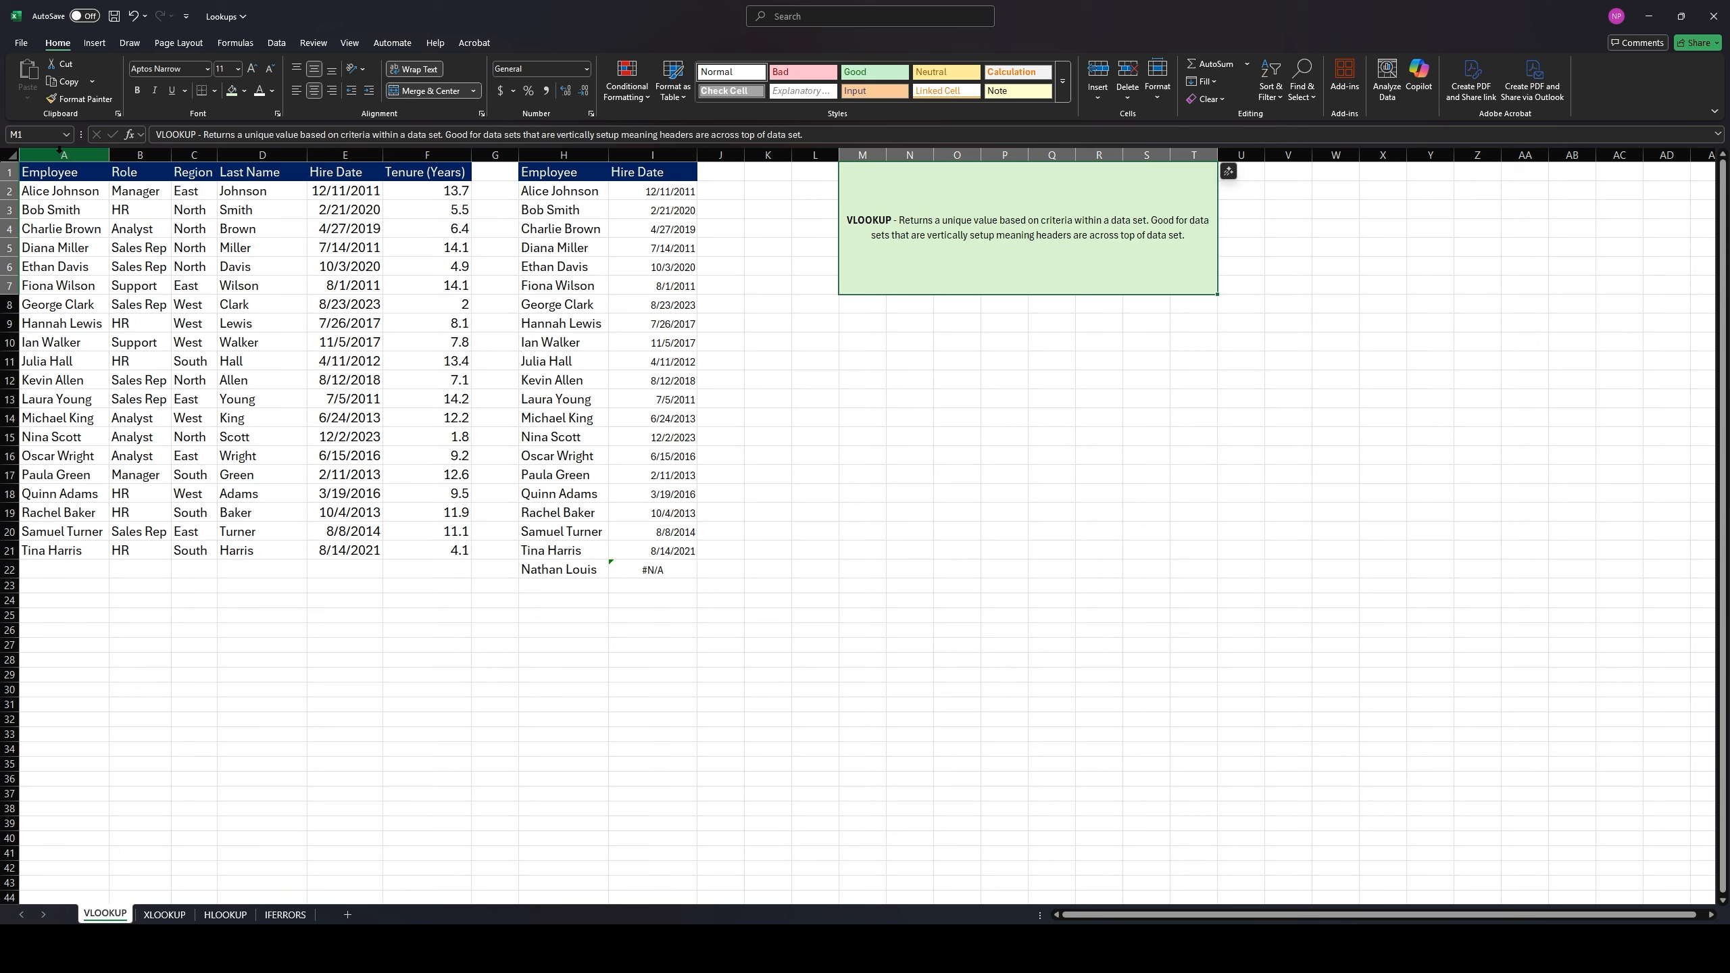
pyautogui.moveTo(82, 156); pyautogui.dragTo(344, 157)
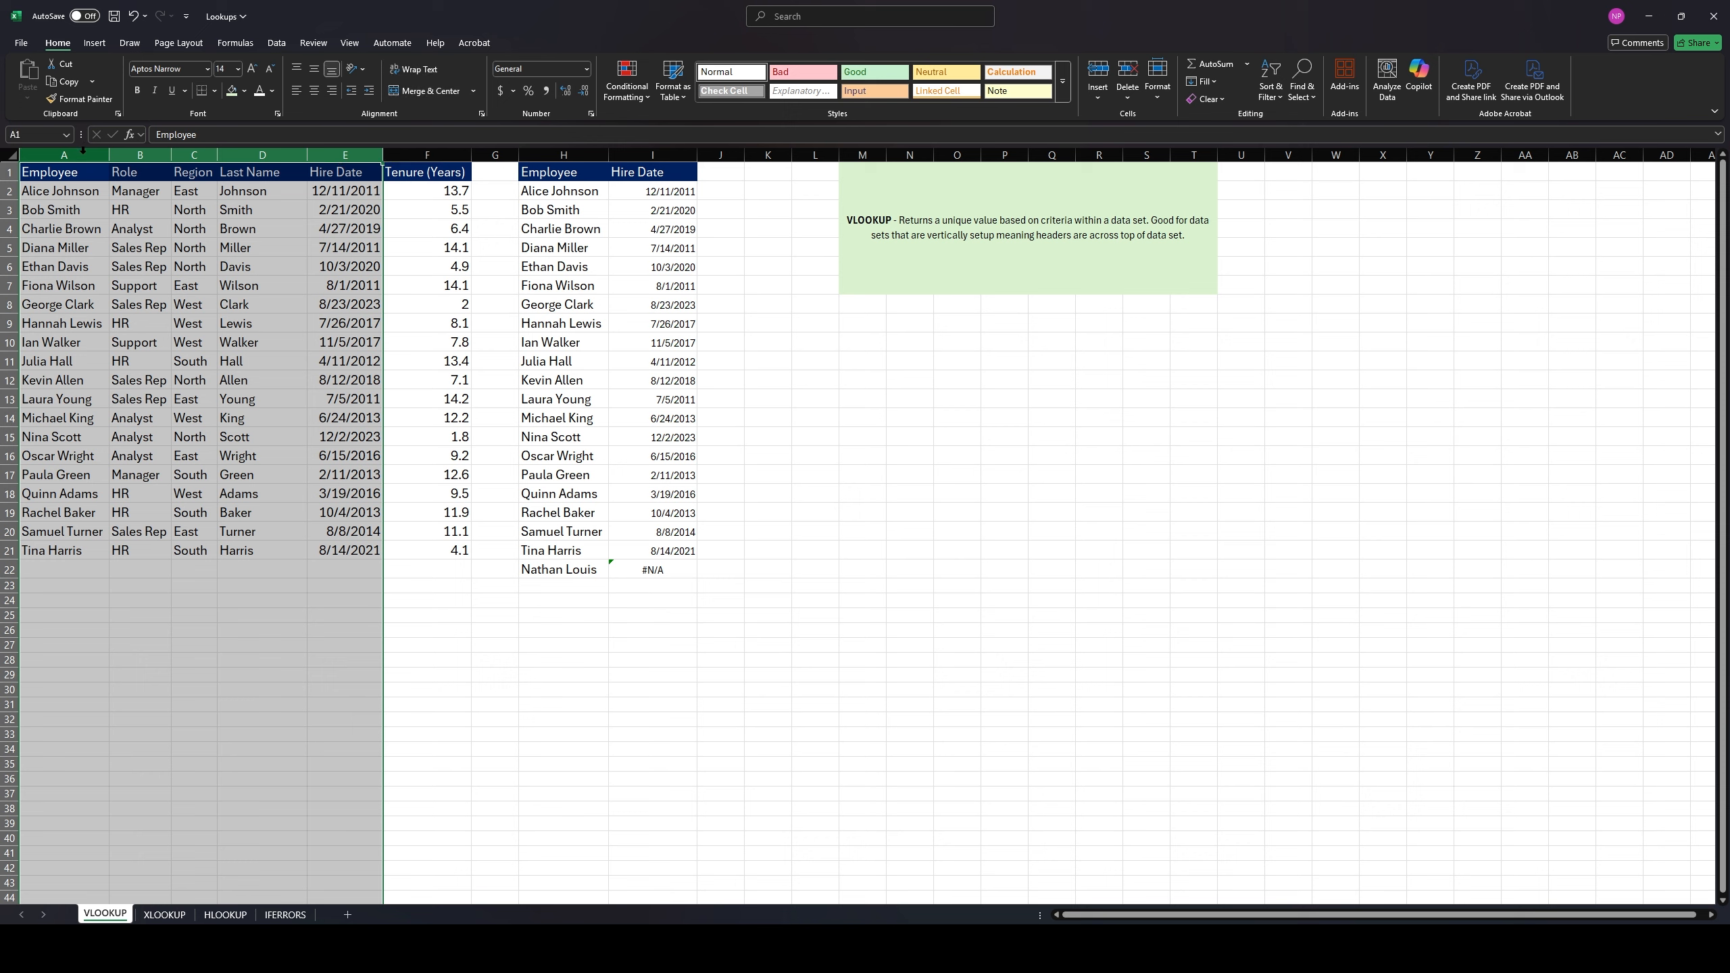
pyautogui.moveTo(83, 150); pyautogui.dragTo(86, 150)
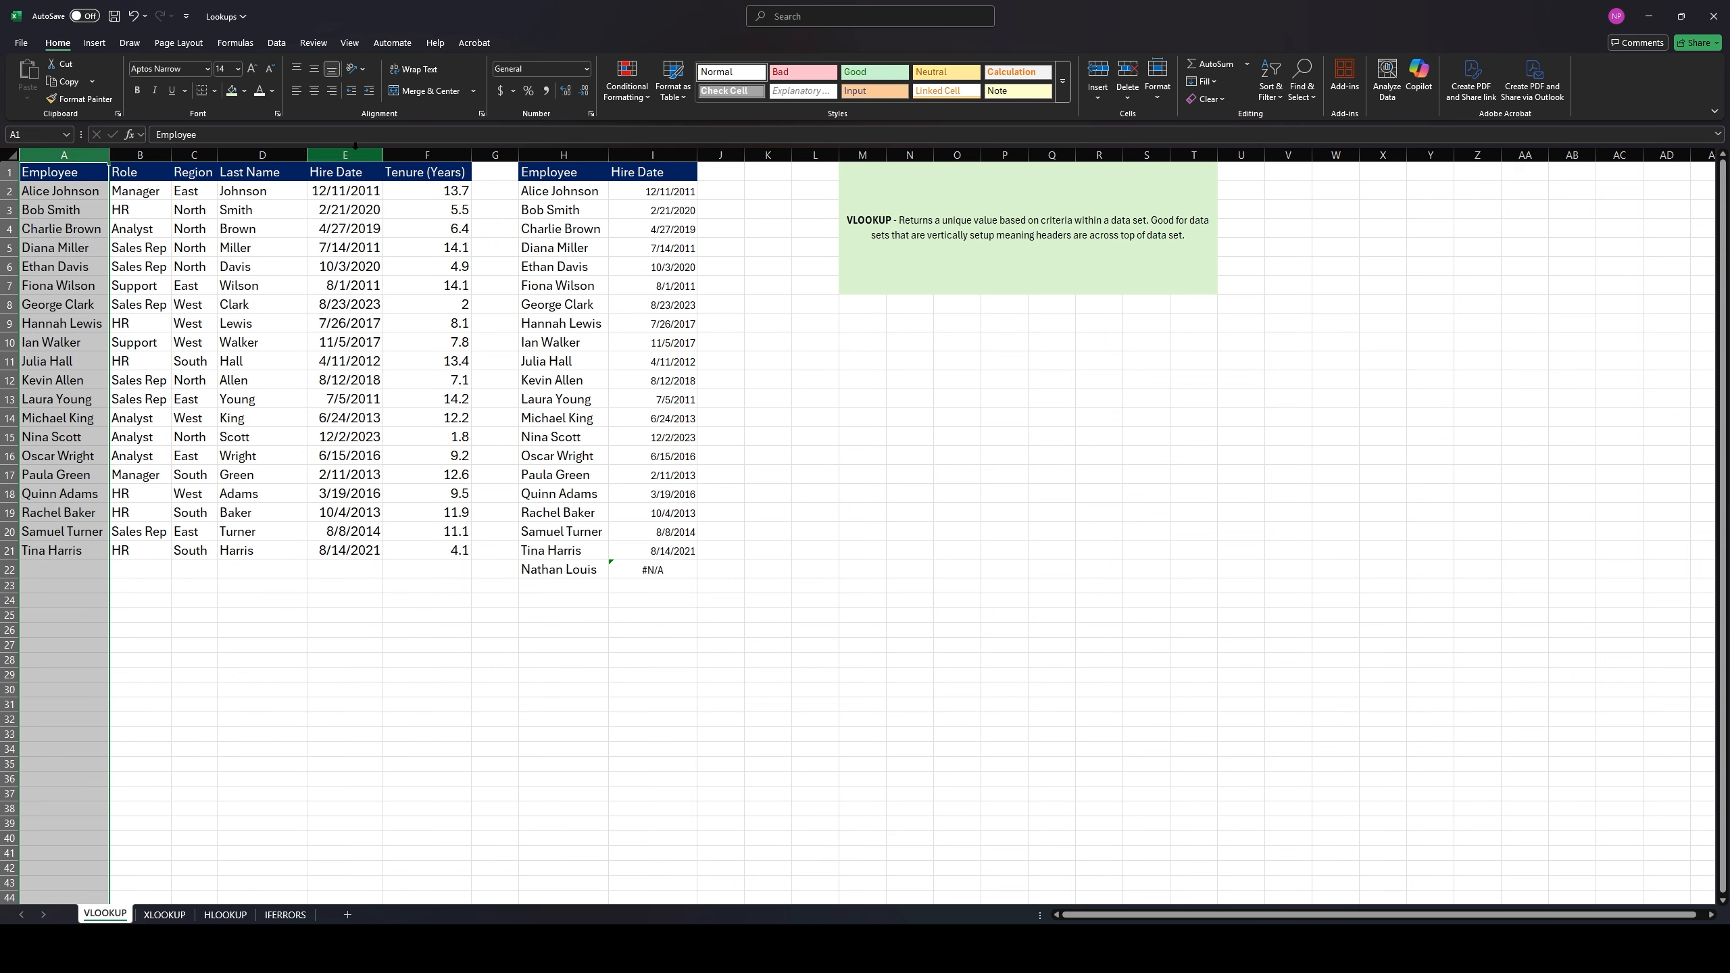
pyautogui.click(256, 157)
pyautogui.moveTo(256, 157); pyautogui.dragTo(150, 154)
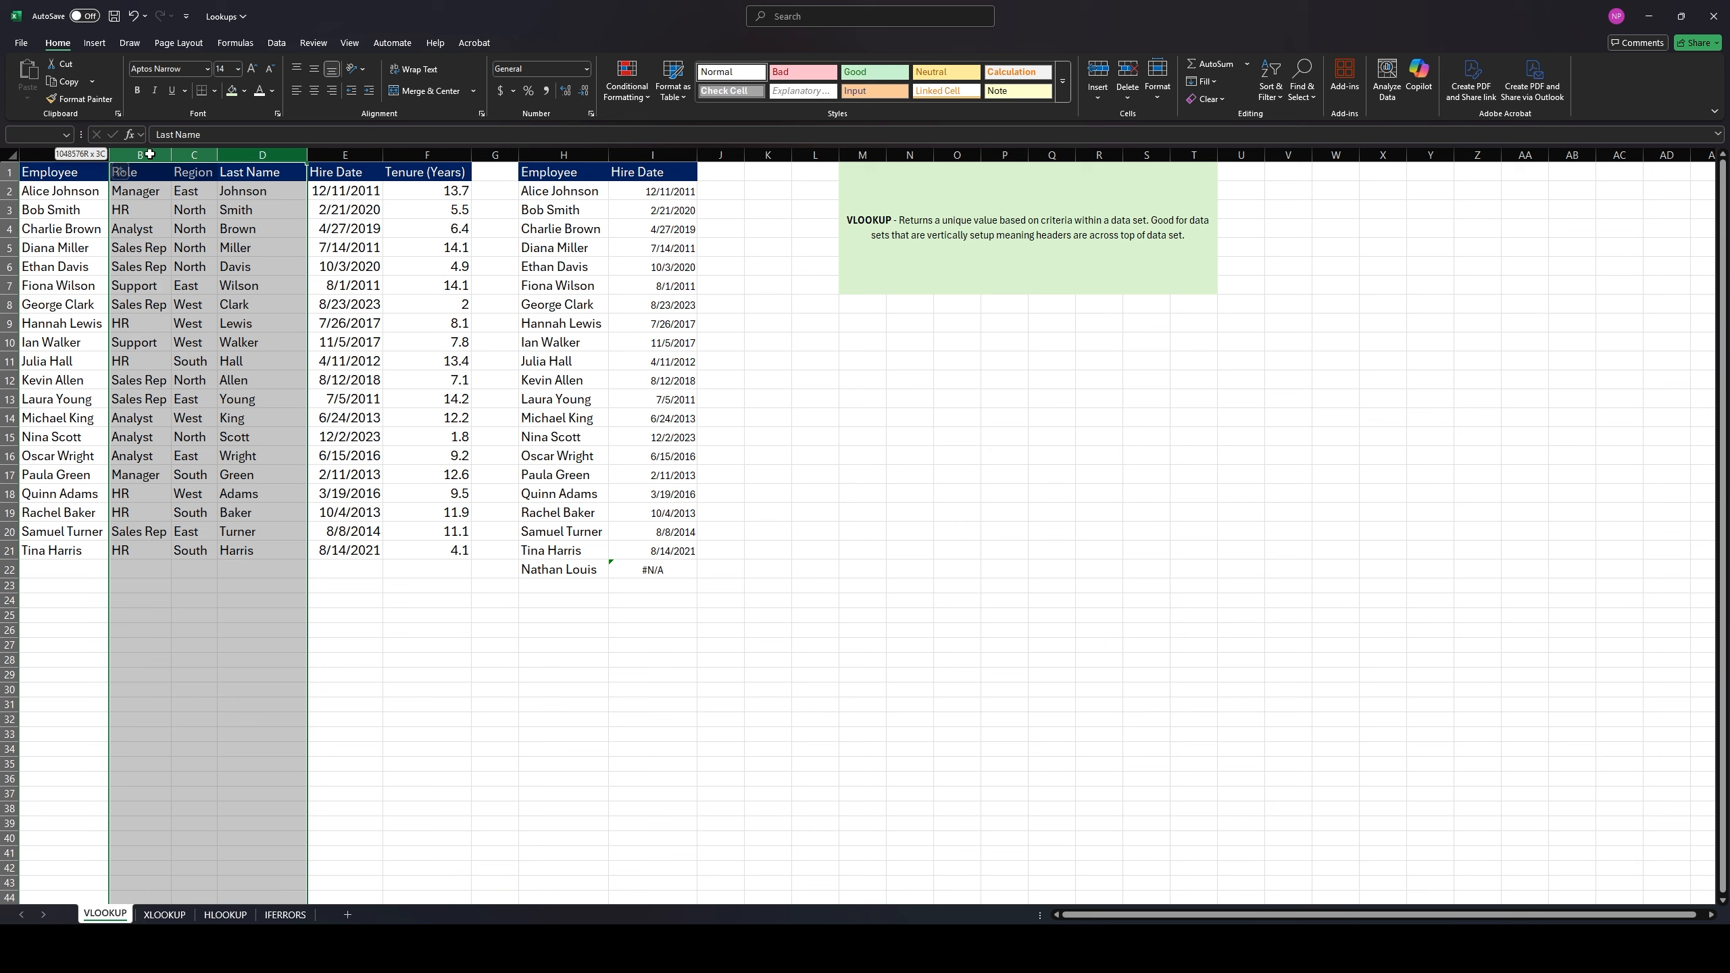
pyautogui.moveTo(150, 154); pyautogui.dragTo(150, 151)
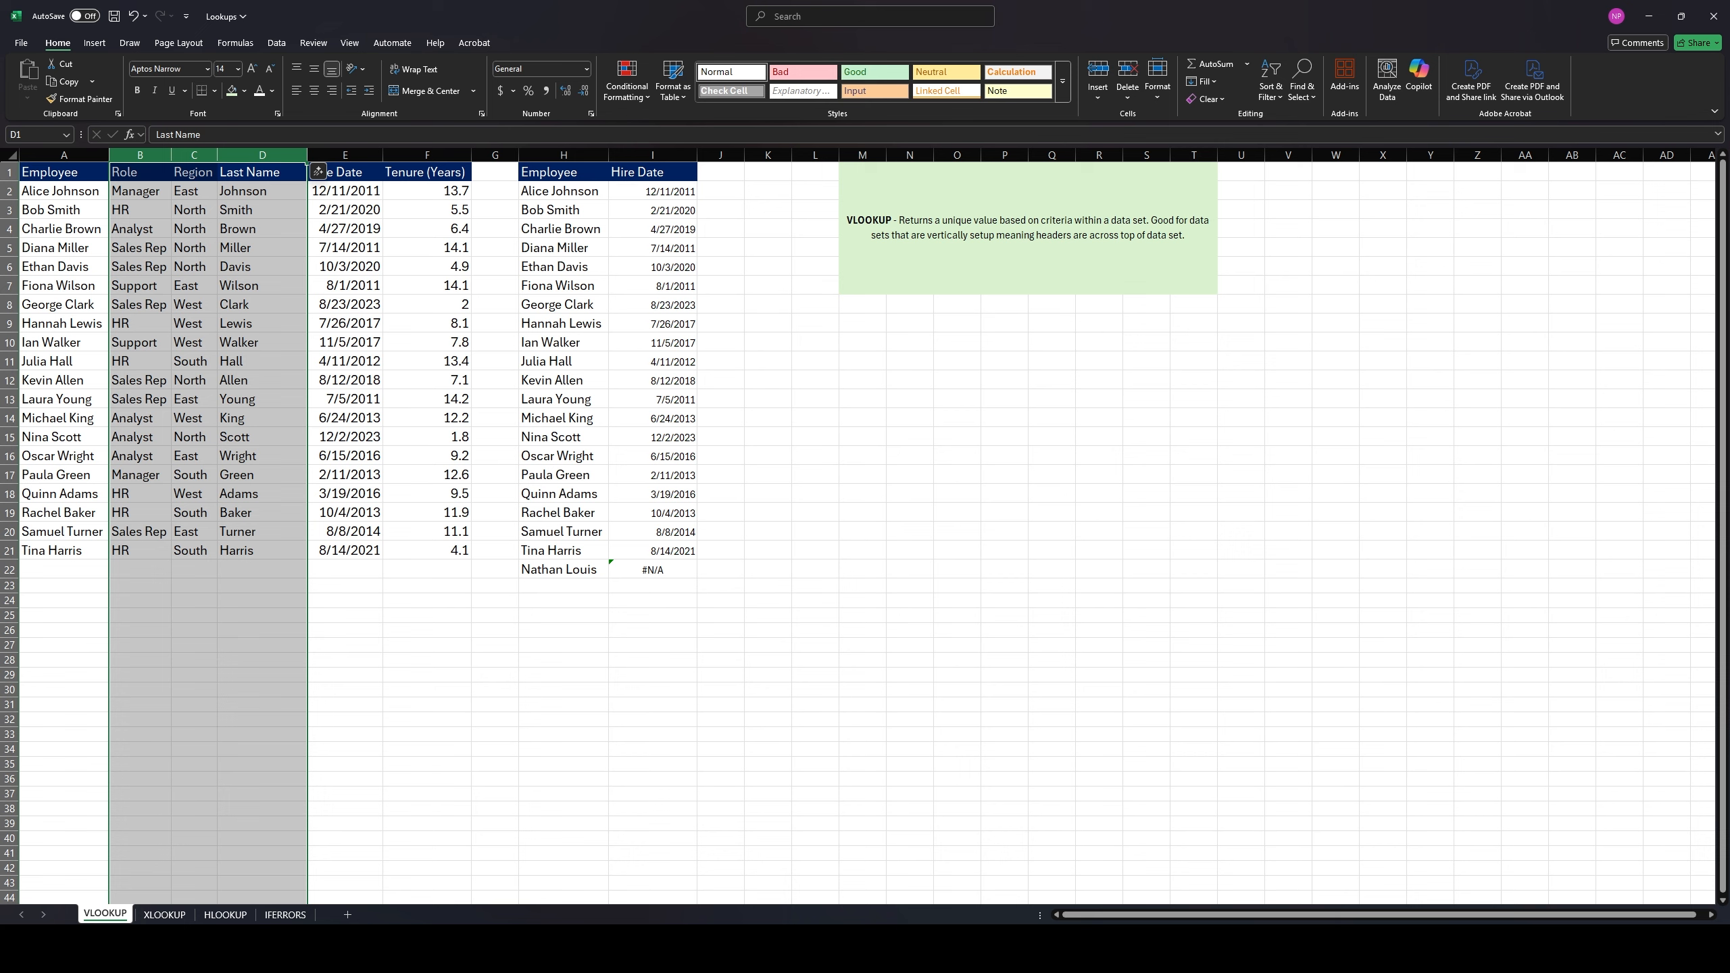
# Open the XLOOKUP sheet and review its description and the employee table's headers and data rows
pyautogui.click(165, 914)
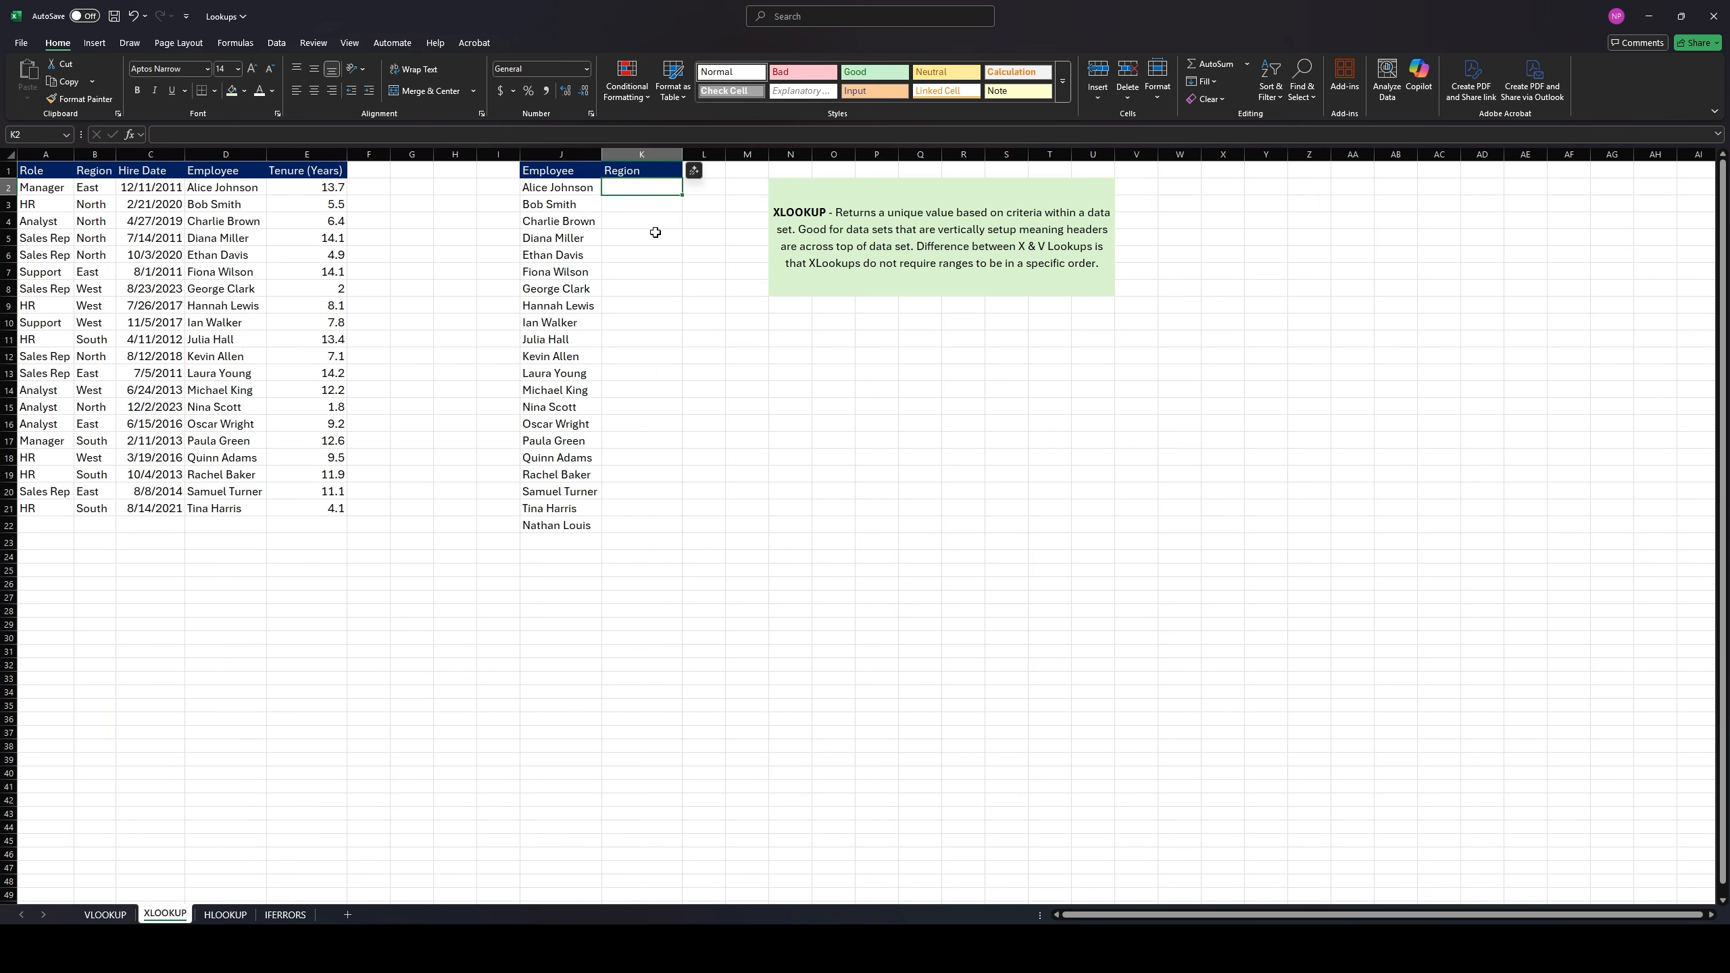
pyautogui.click(906, 272)
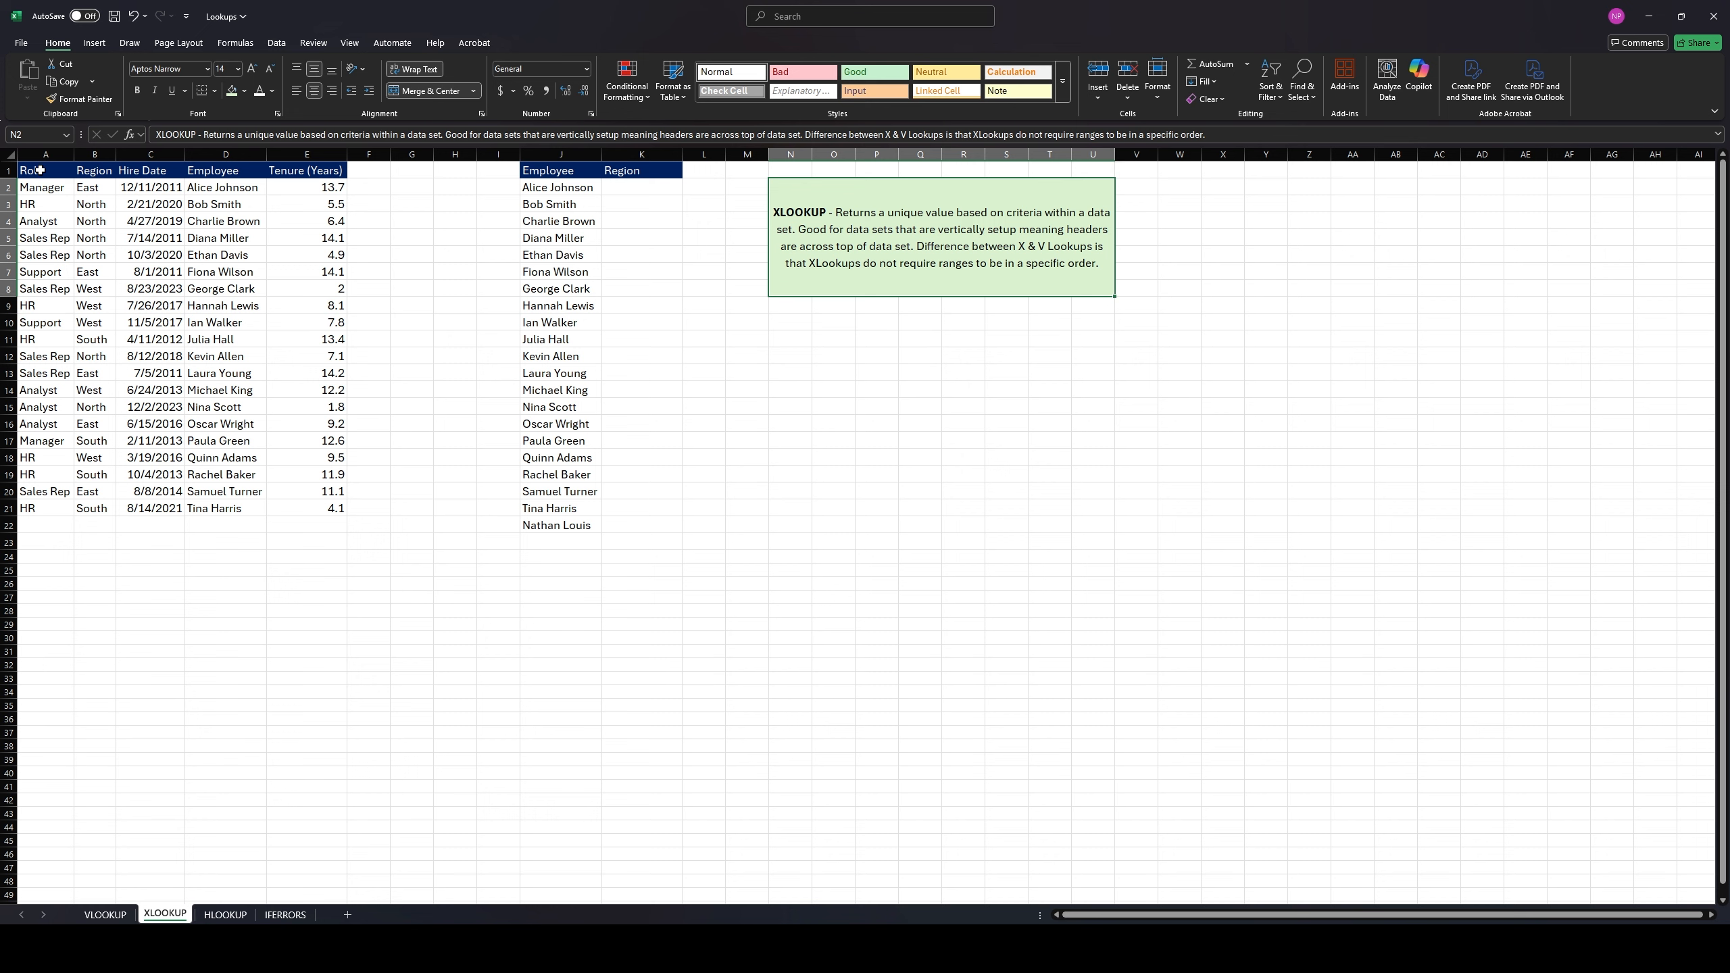
pyautogui.moveTo(30, 170); pyautogui.dragTo(313, 171)
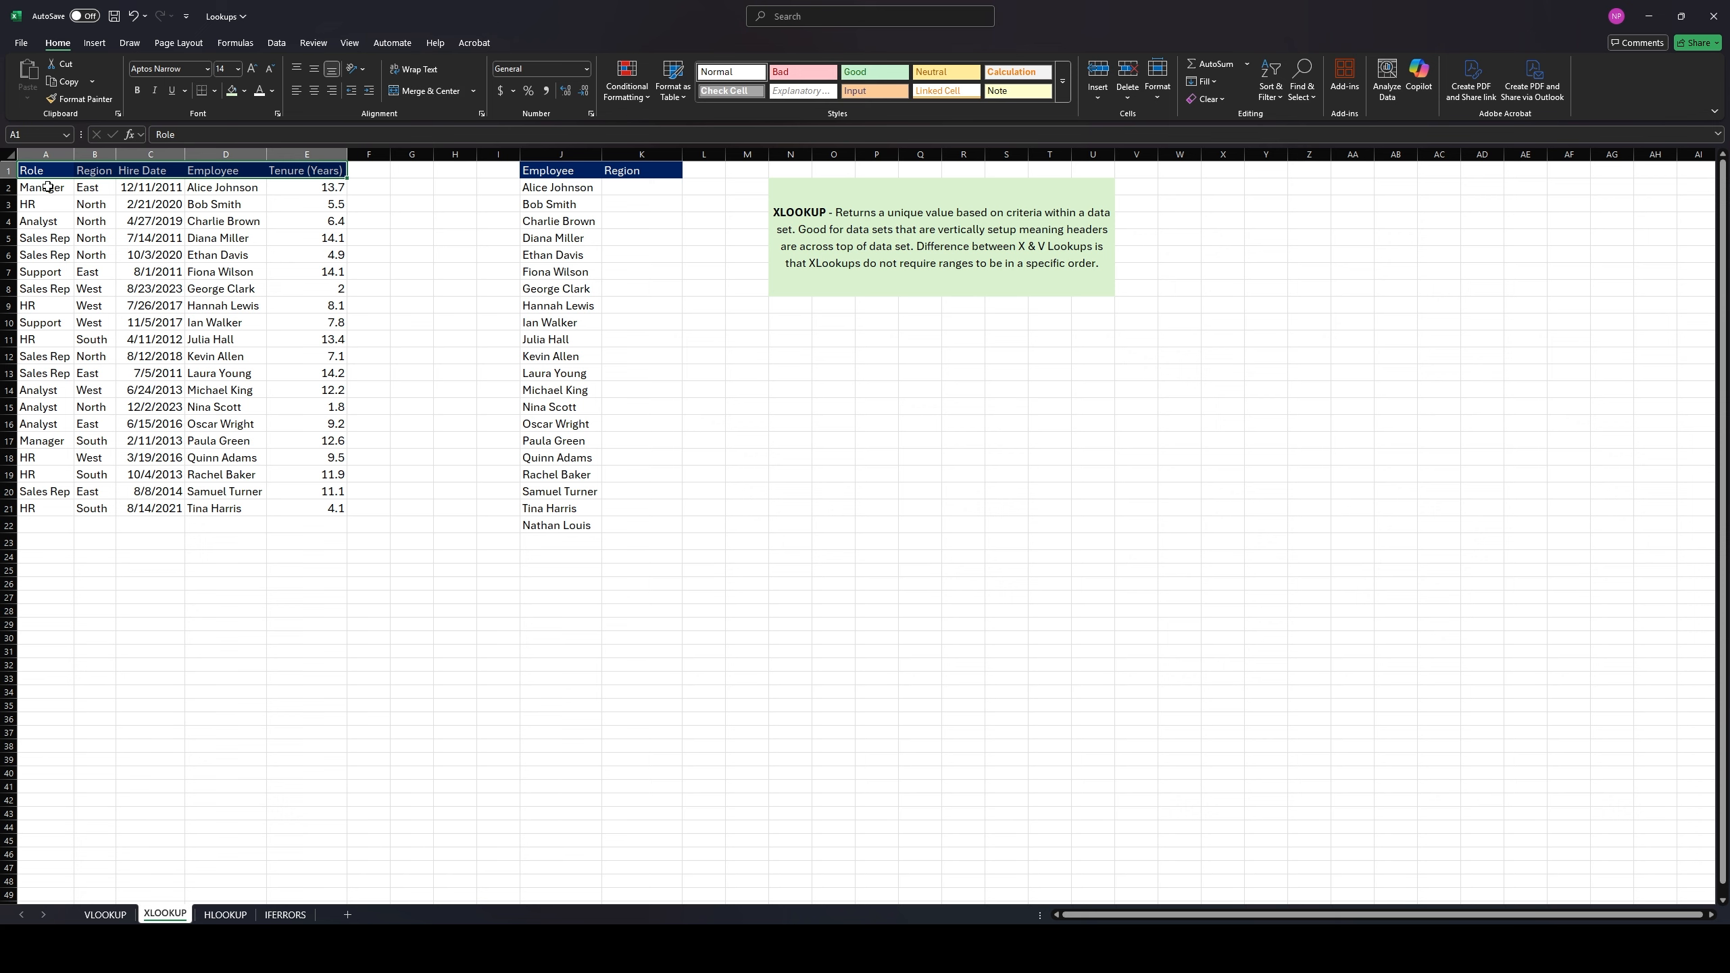
pyautogui.moveTo(48, 188); pyautogui.dragTo(340, 637)
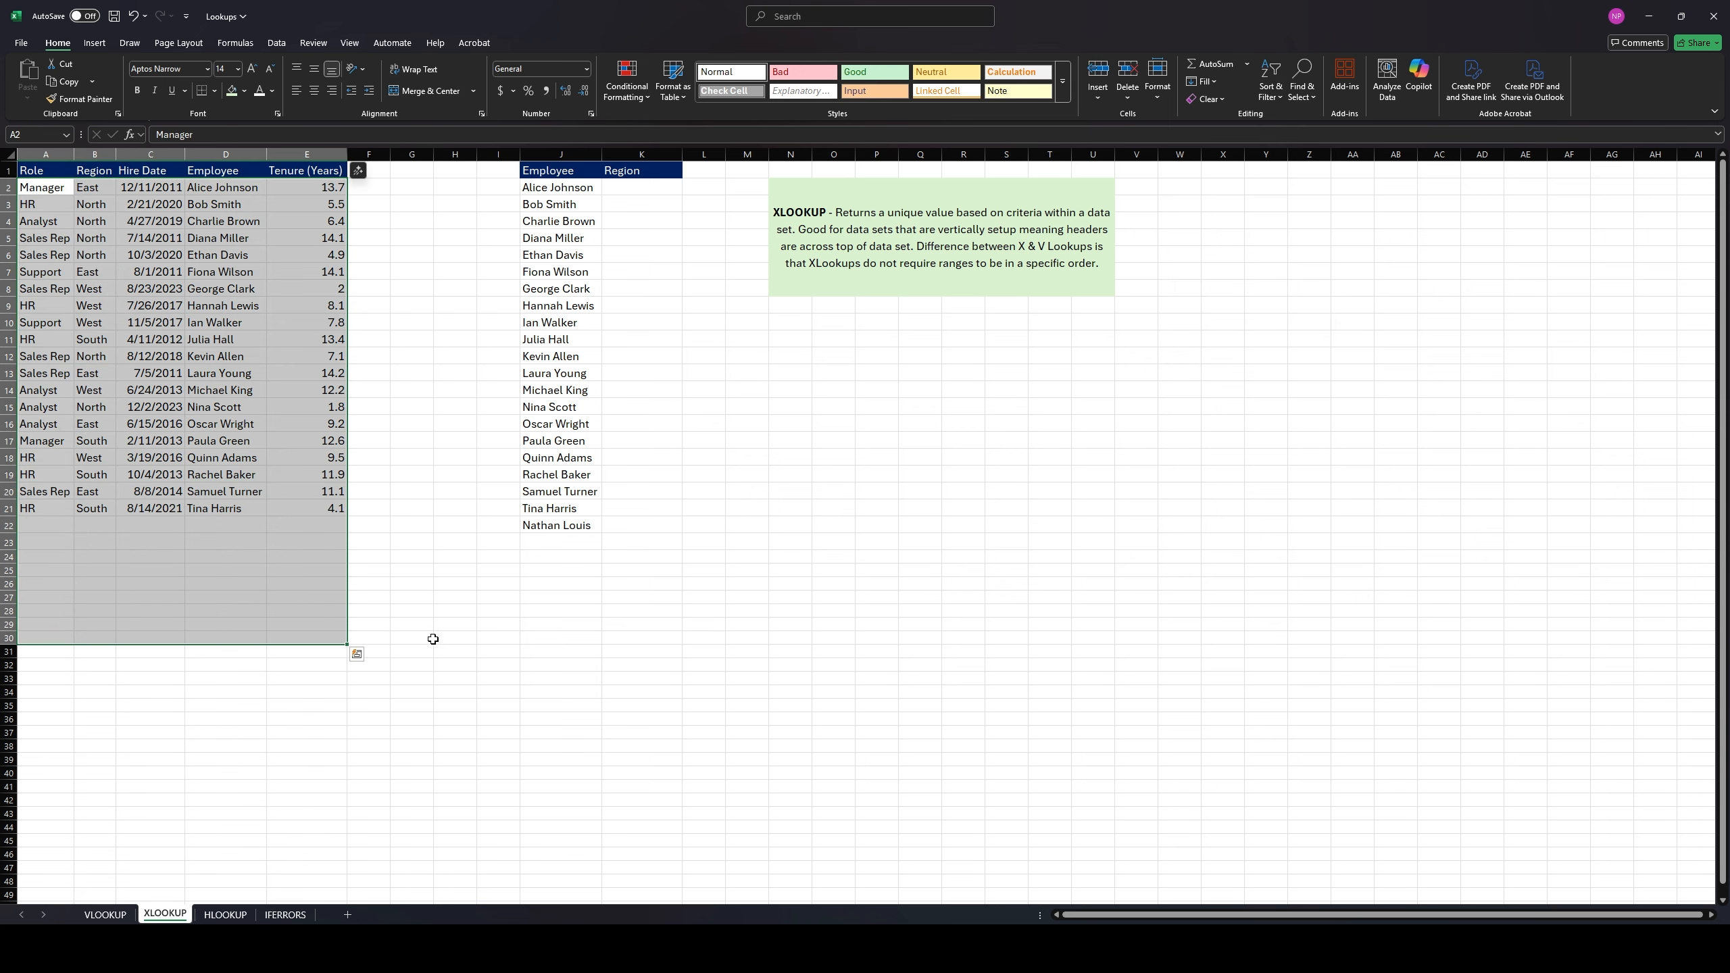
# Start an XLOOKUP formula in K2 under Region, using the employee name in J2 as the lookup value
pyautogui.click(878, 461)
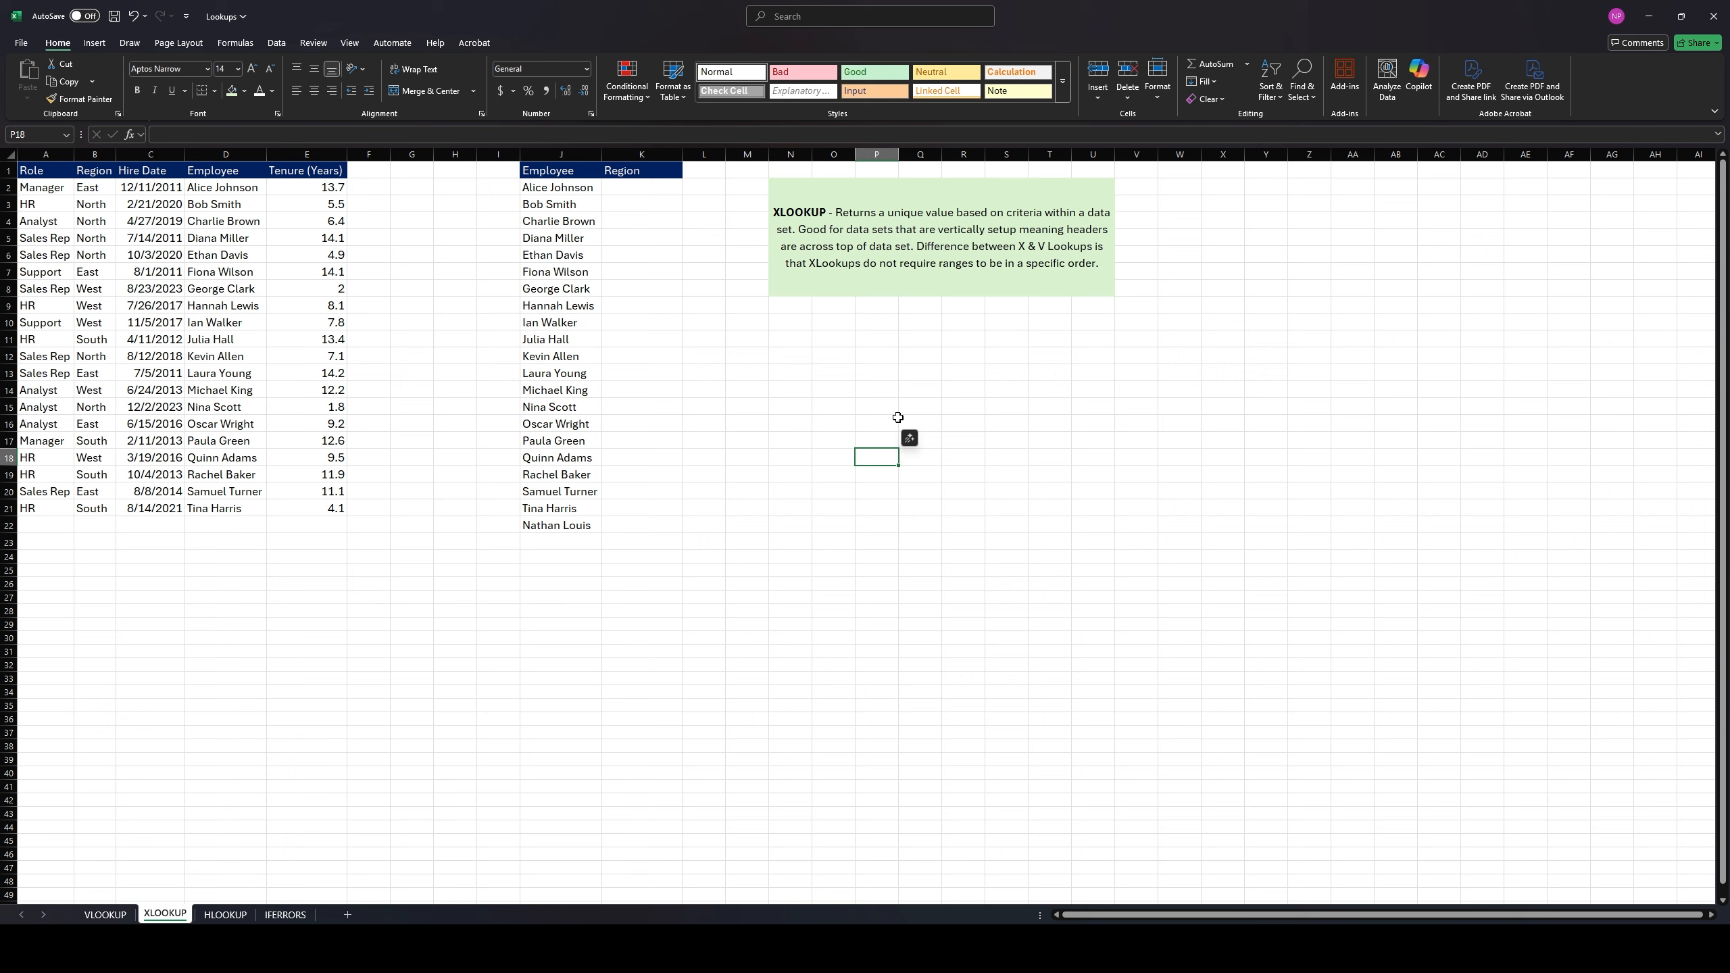
pyautogui.click(631, 188)
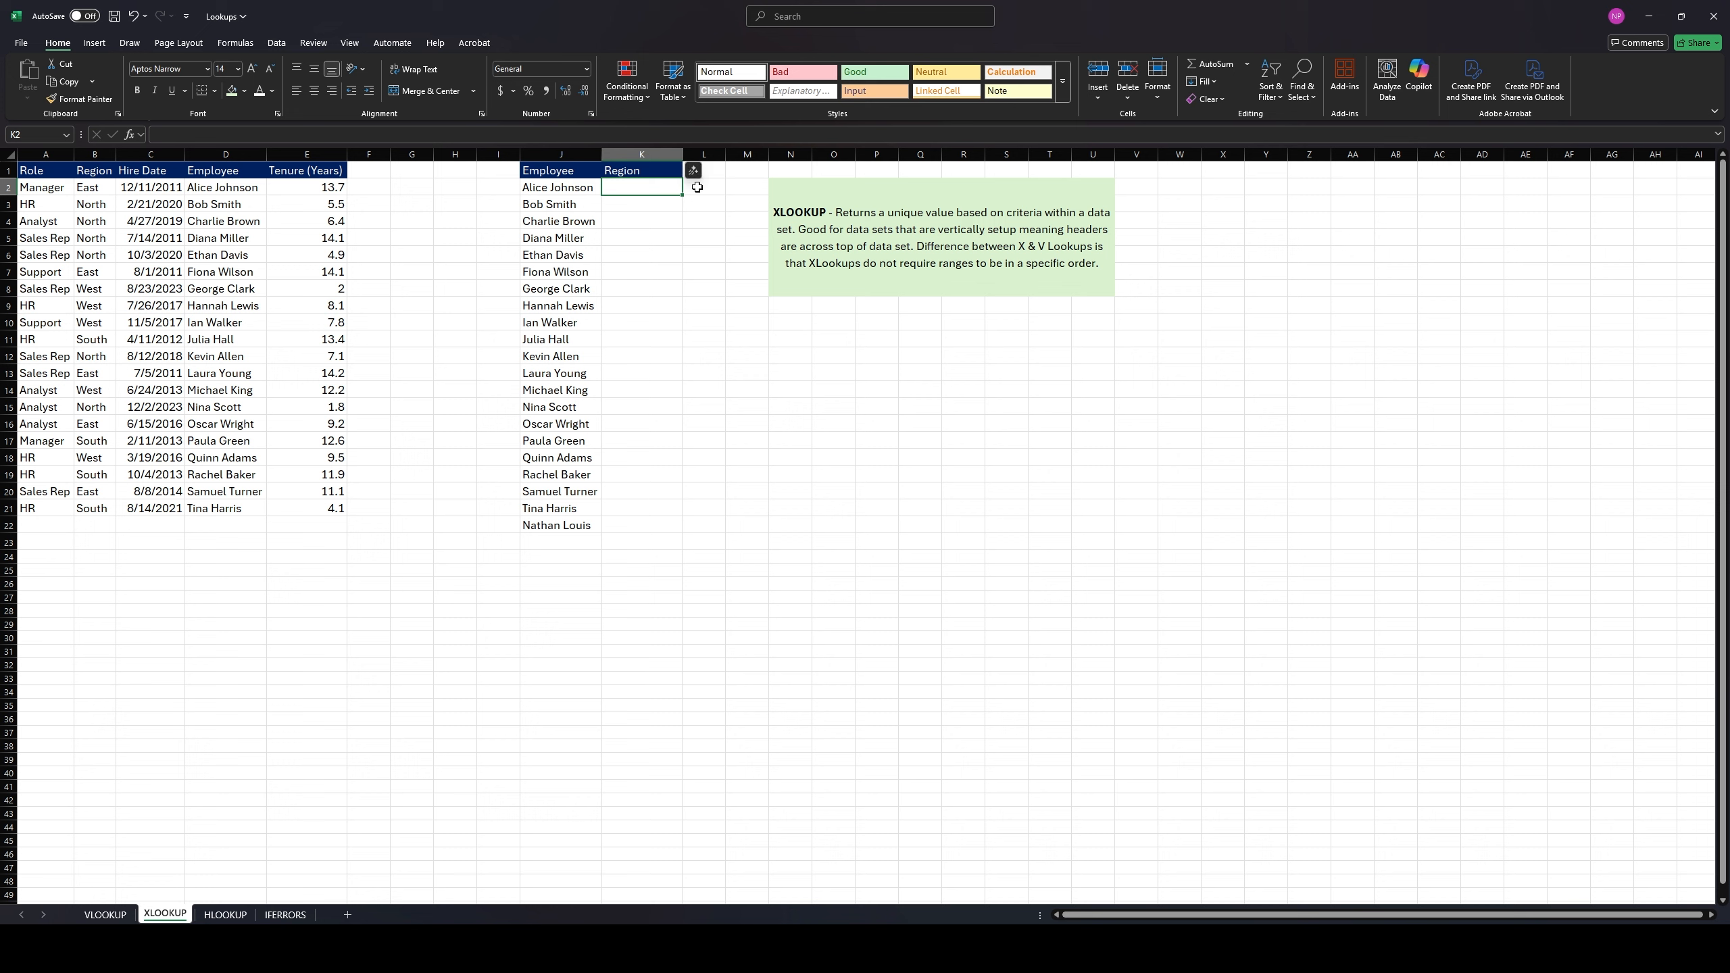
pyautogui.doubleClick(658, 186)
pyautogui.write('=')
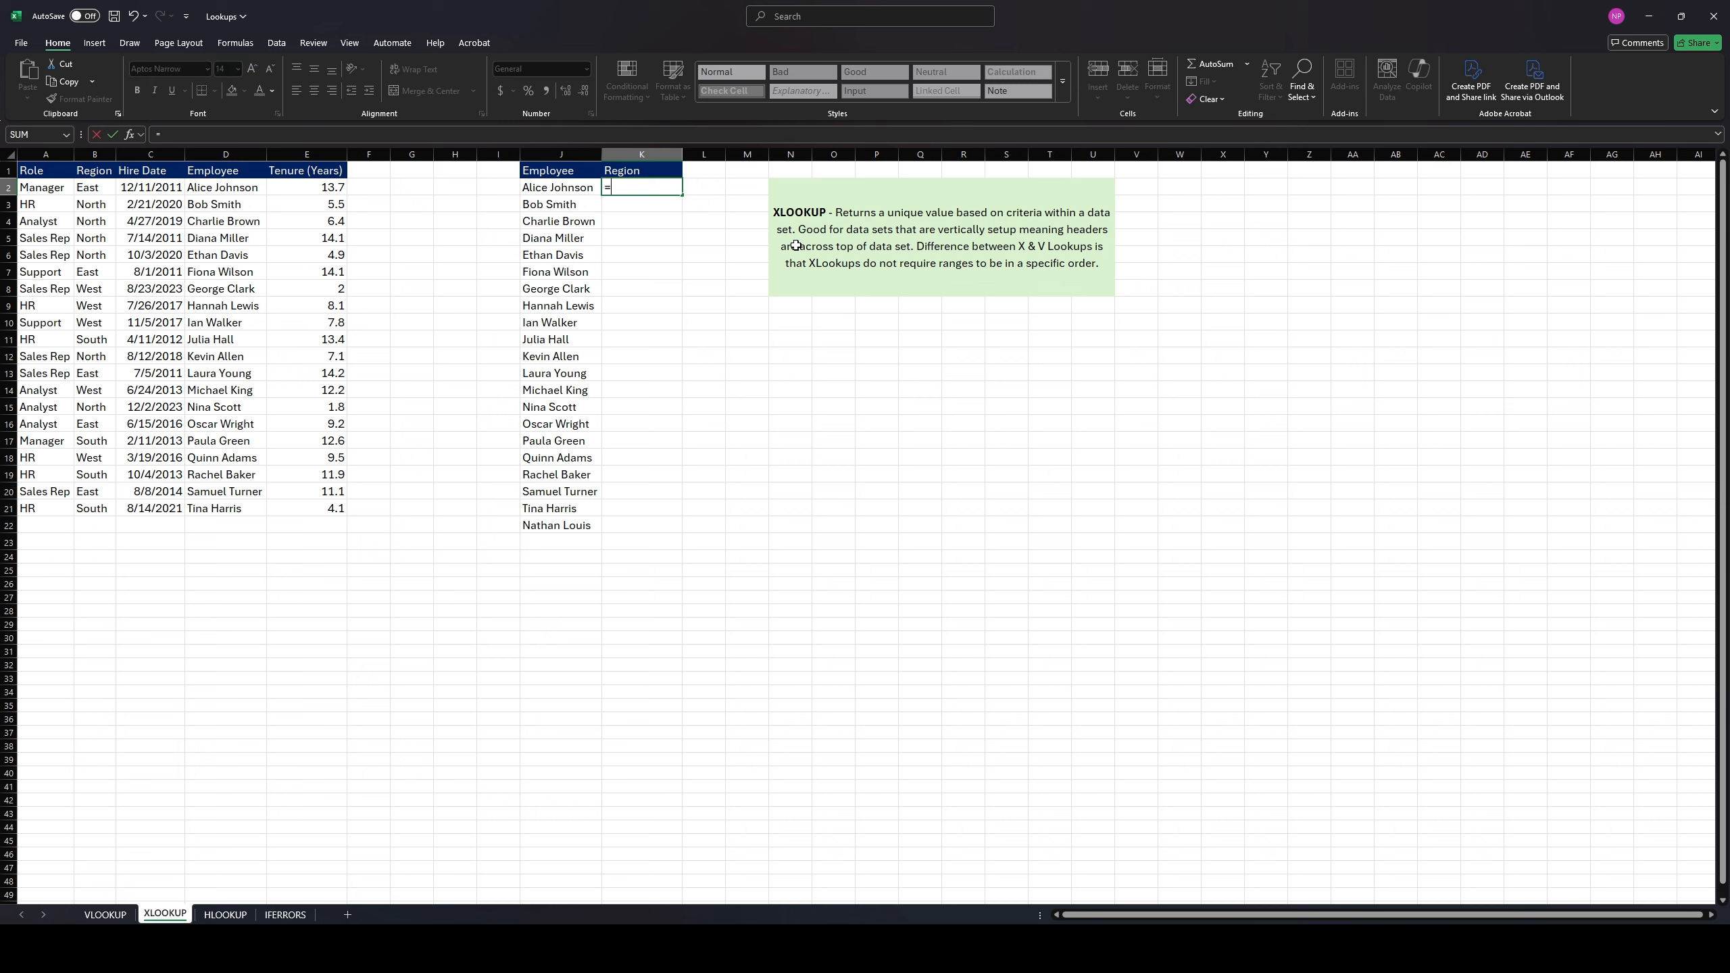
pyautogui.write('XL')
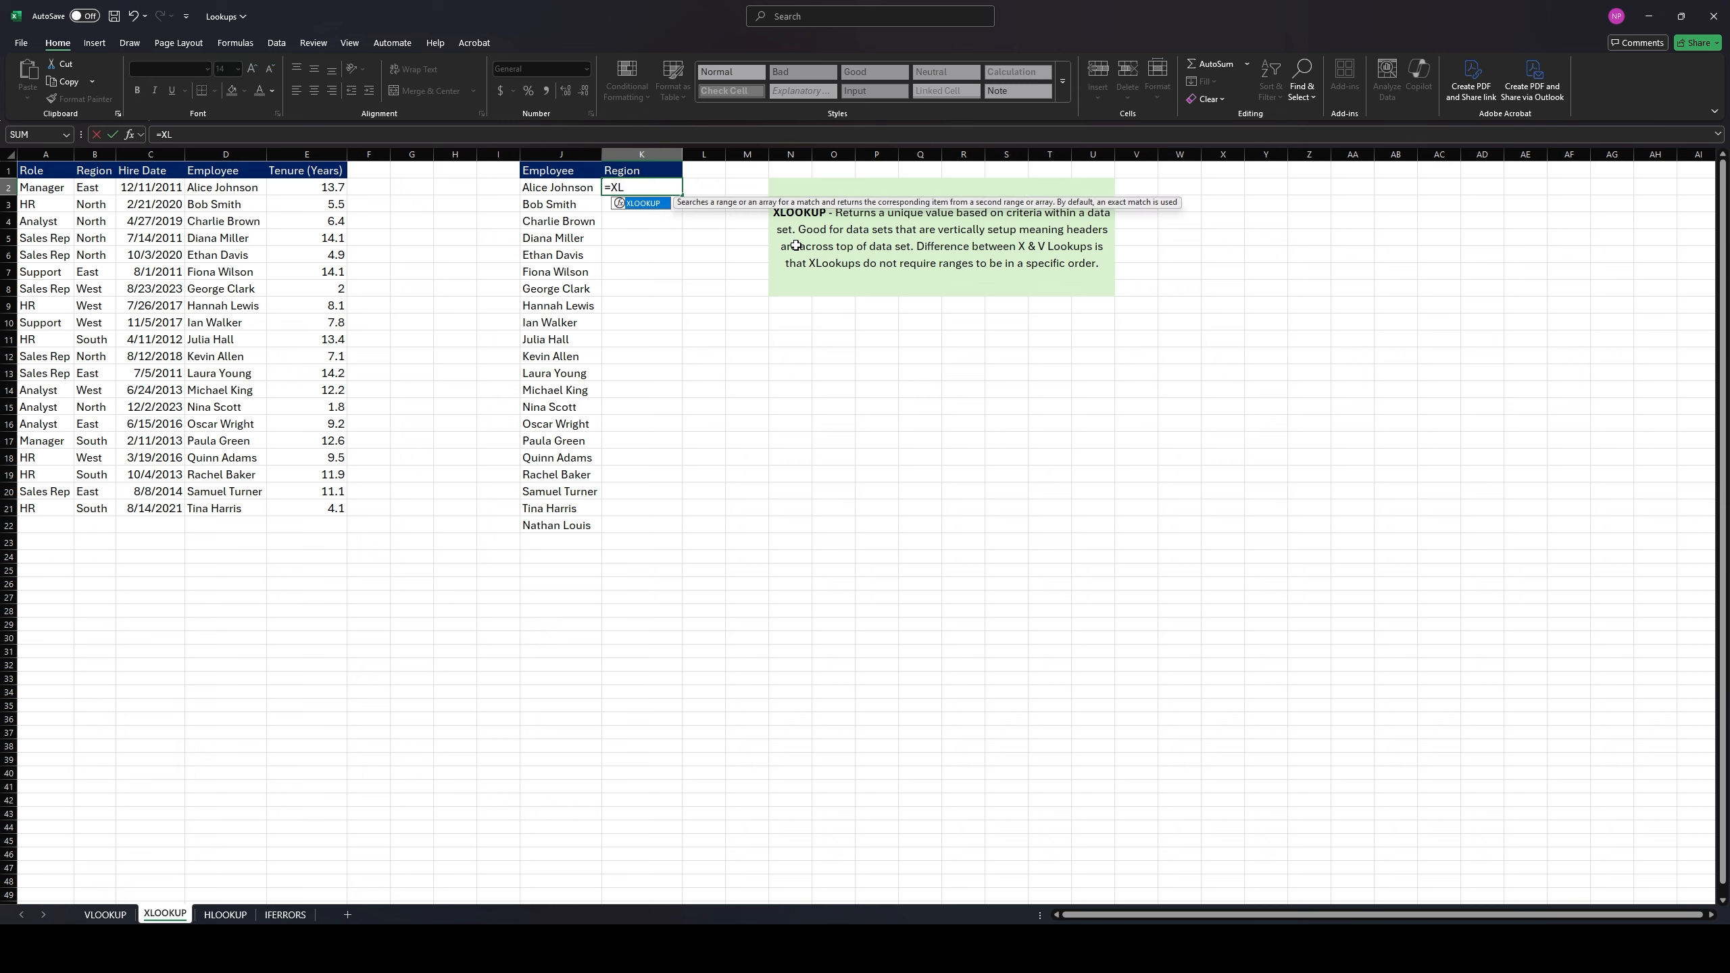
pyautogui.write('OOKUP(')
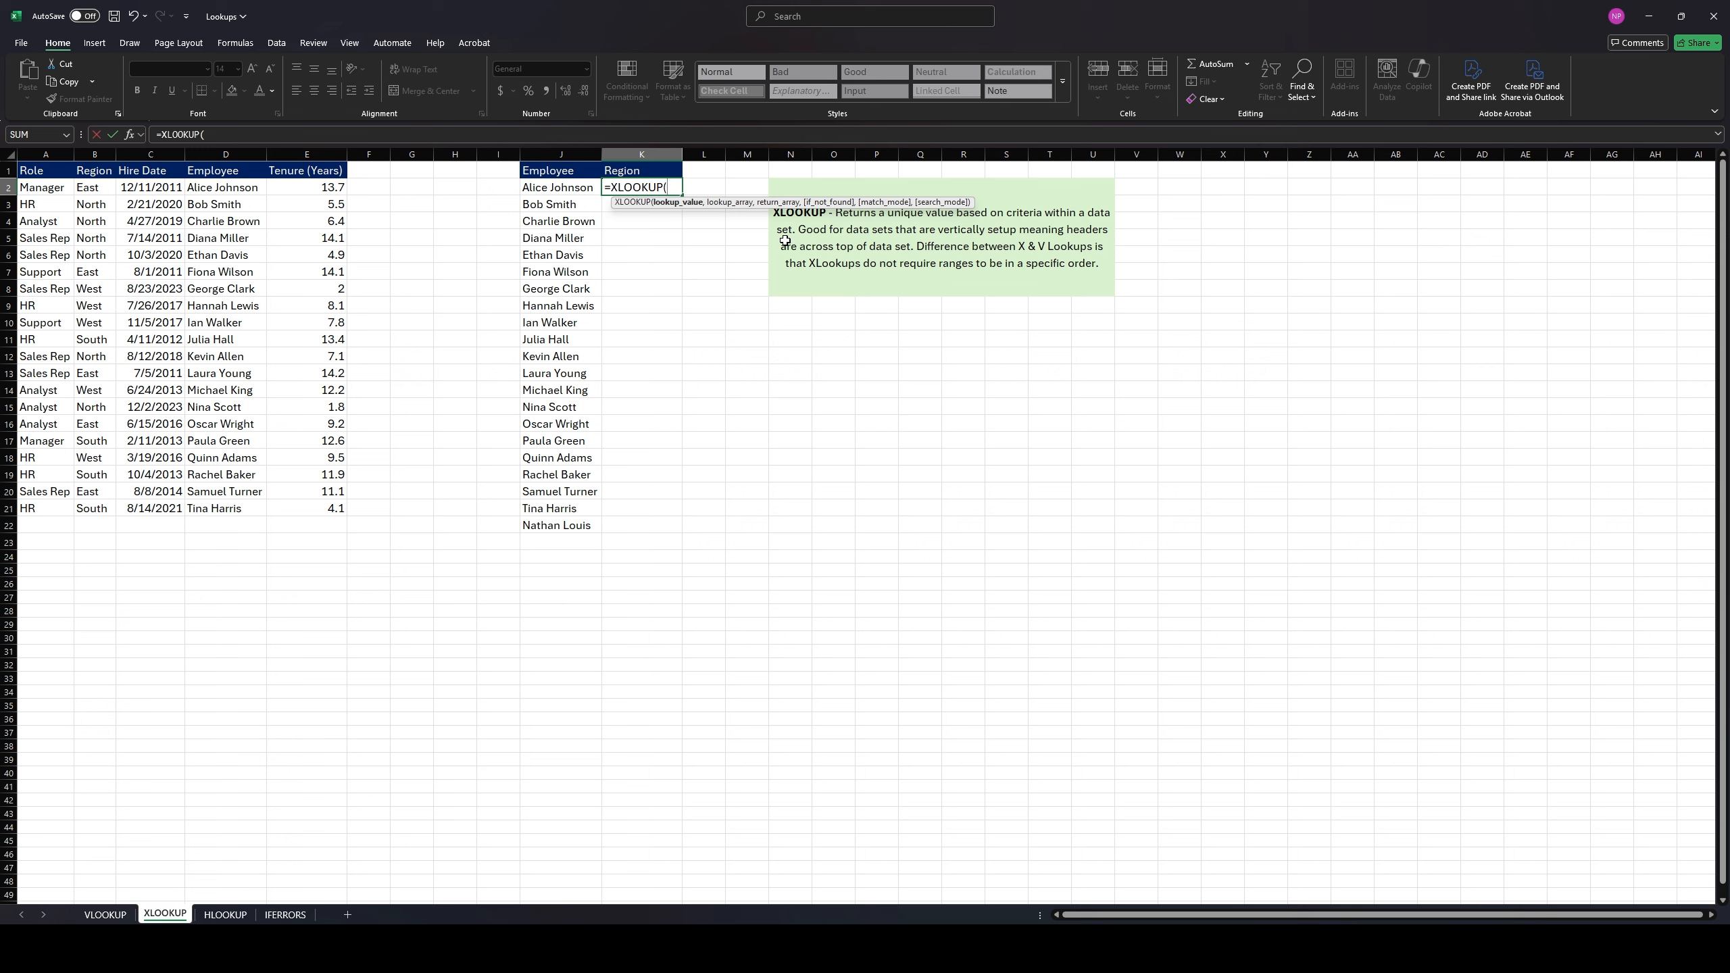
pyautogui.click(563, 185)
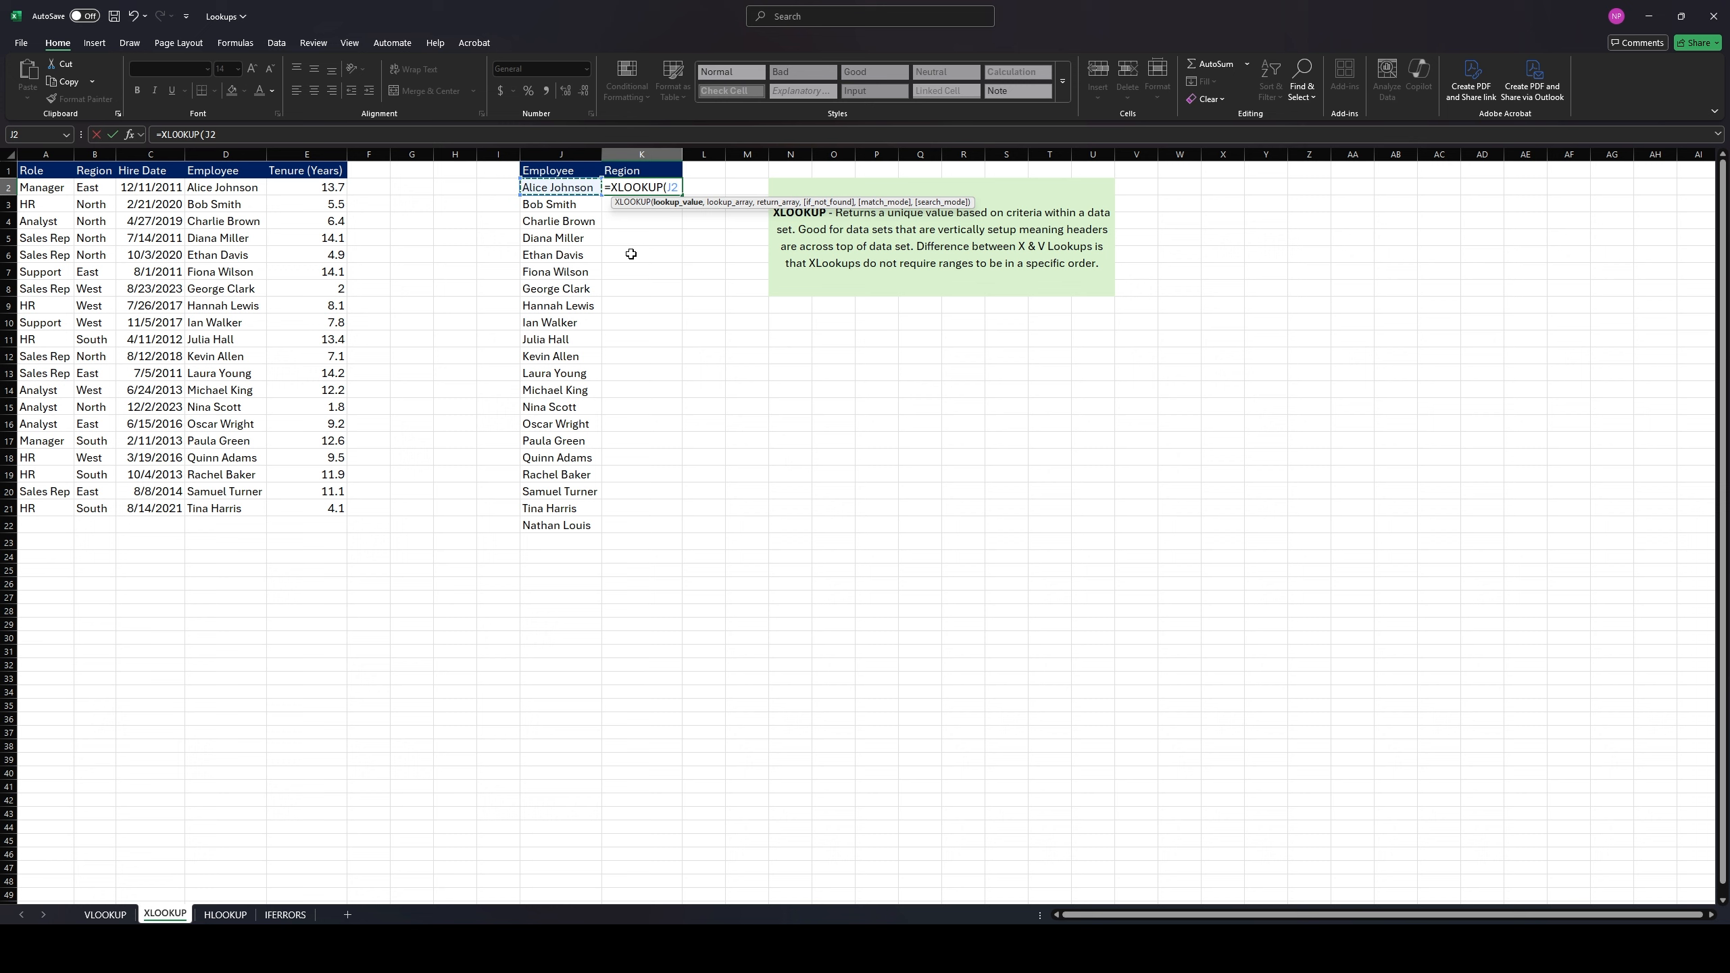
# Complete the K2 XLOOKUP with lookup array D:D, return array B:B and an empty if_not_found argument
pyautogui.write(',')
pyautogui.click(235, 156)
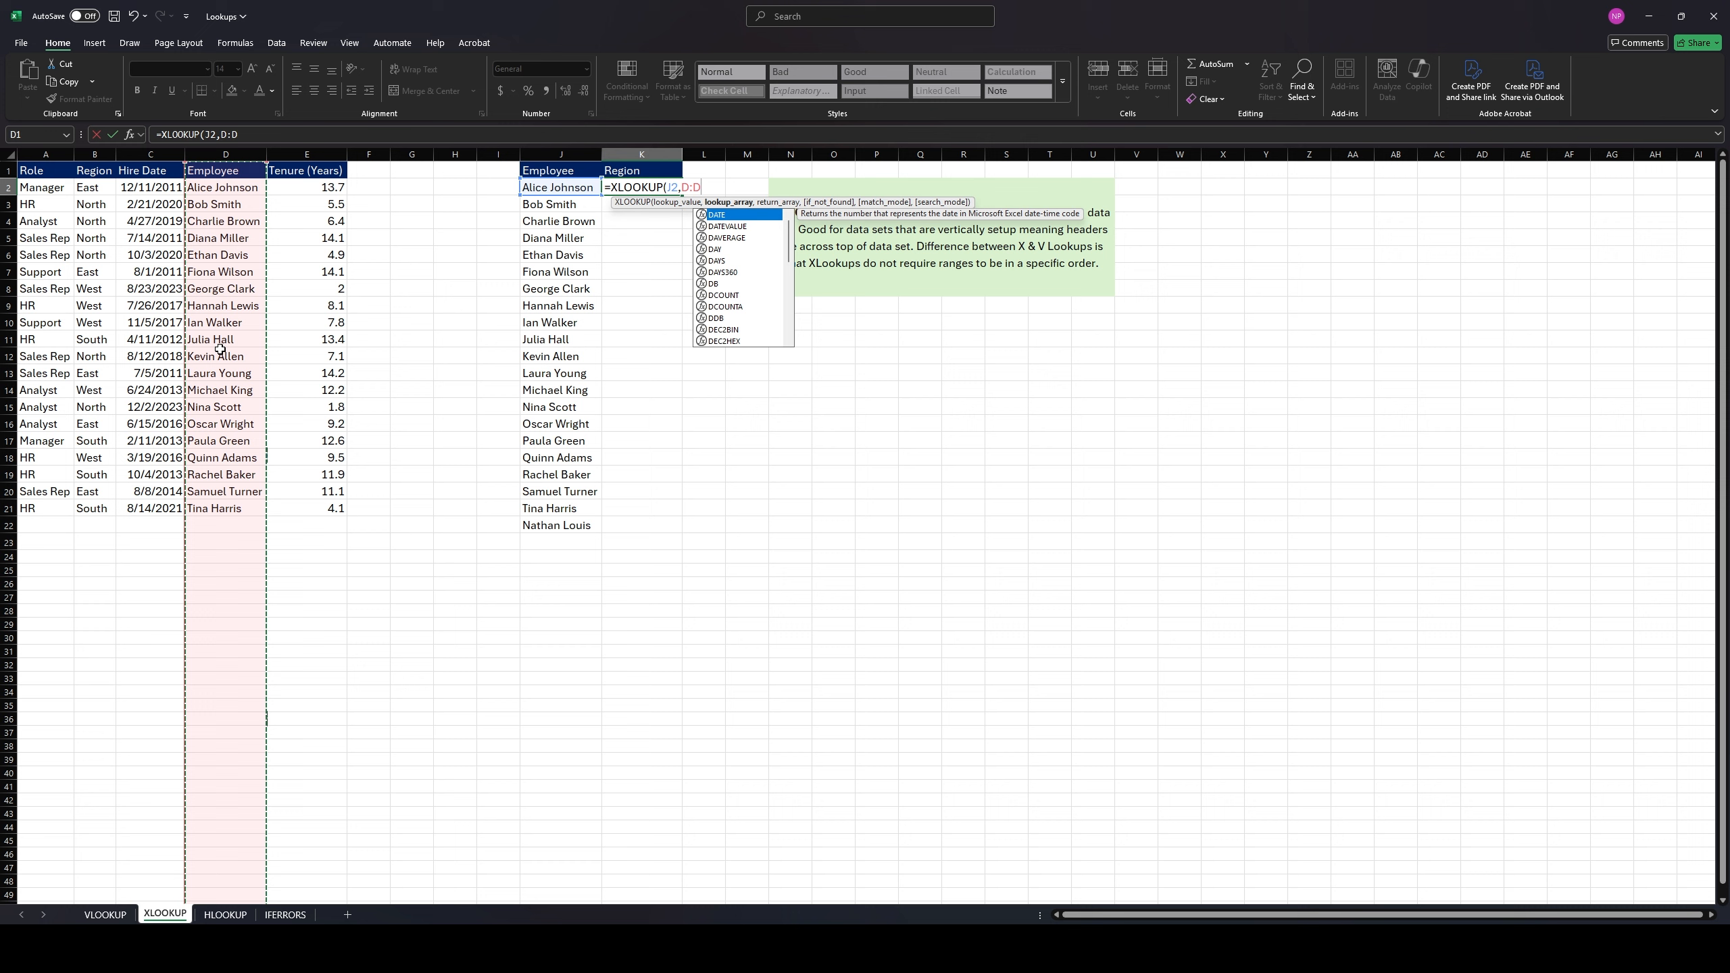
pyautogui.write(',')
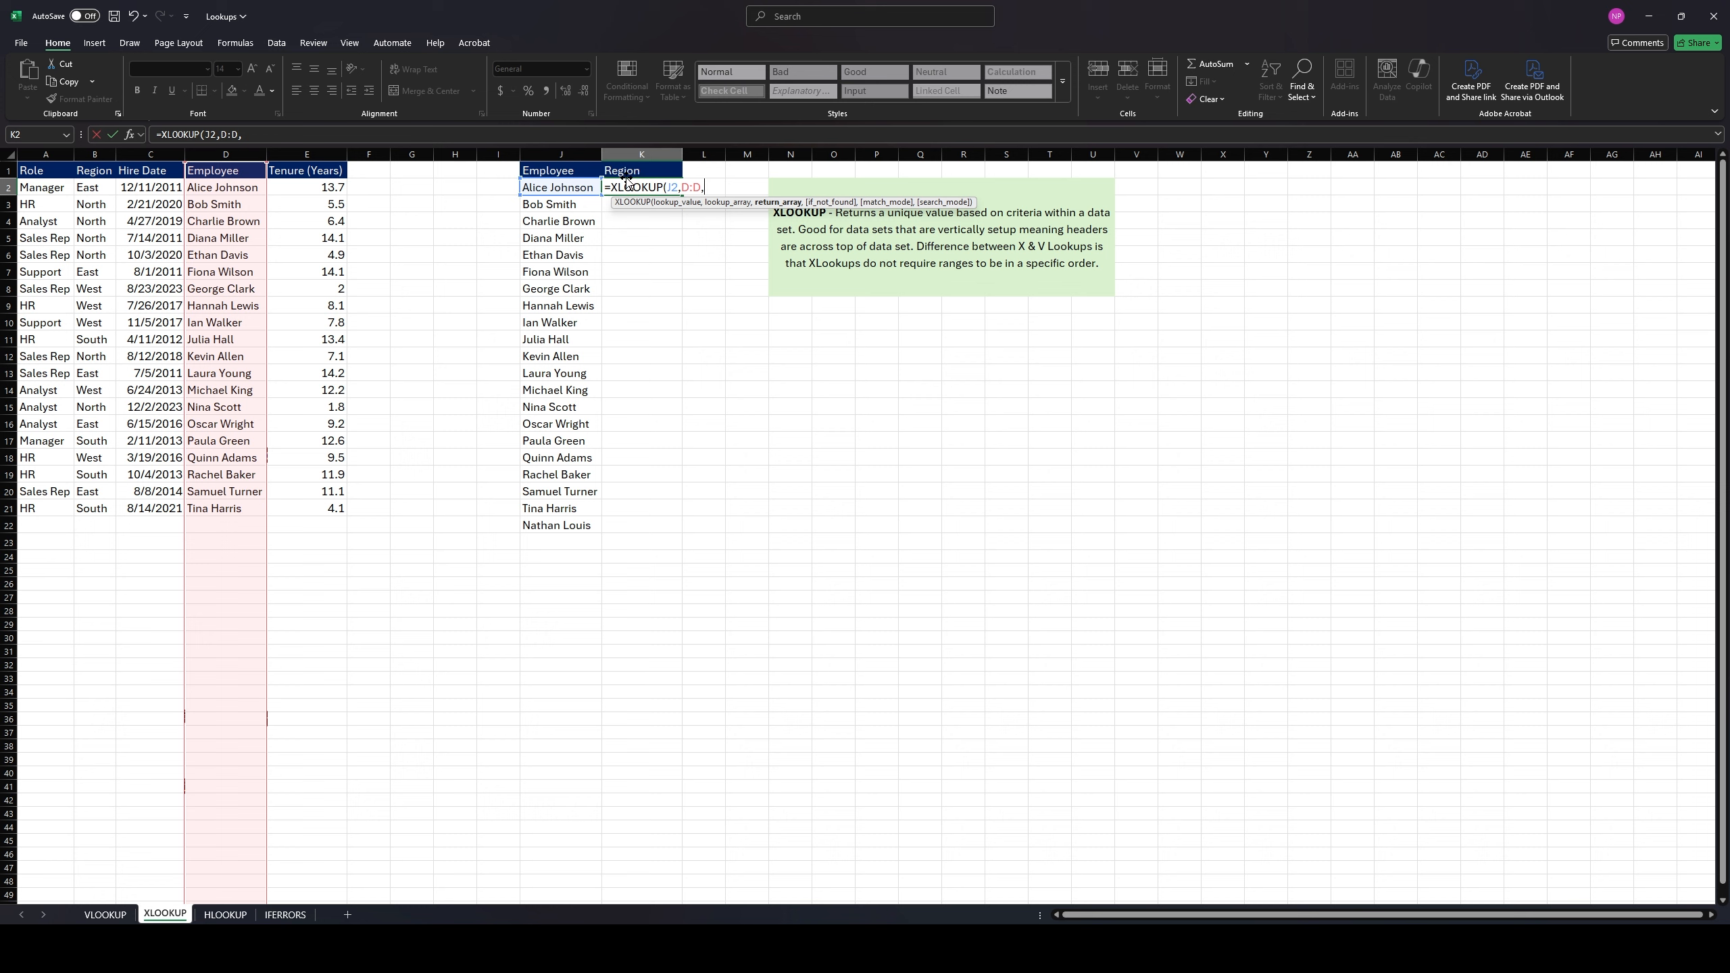
pyautogui.click(86, 152)
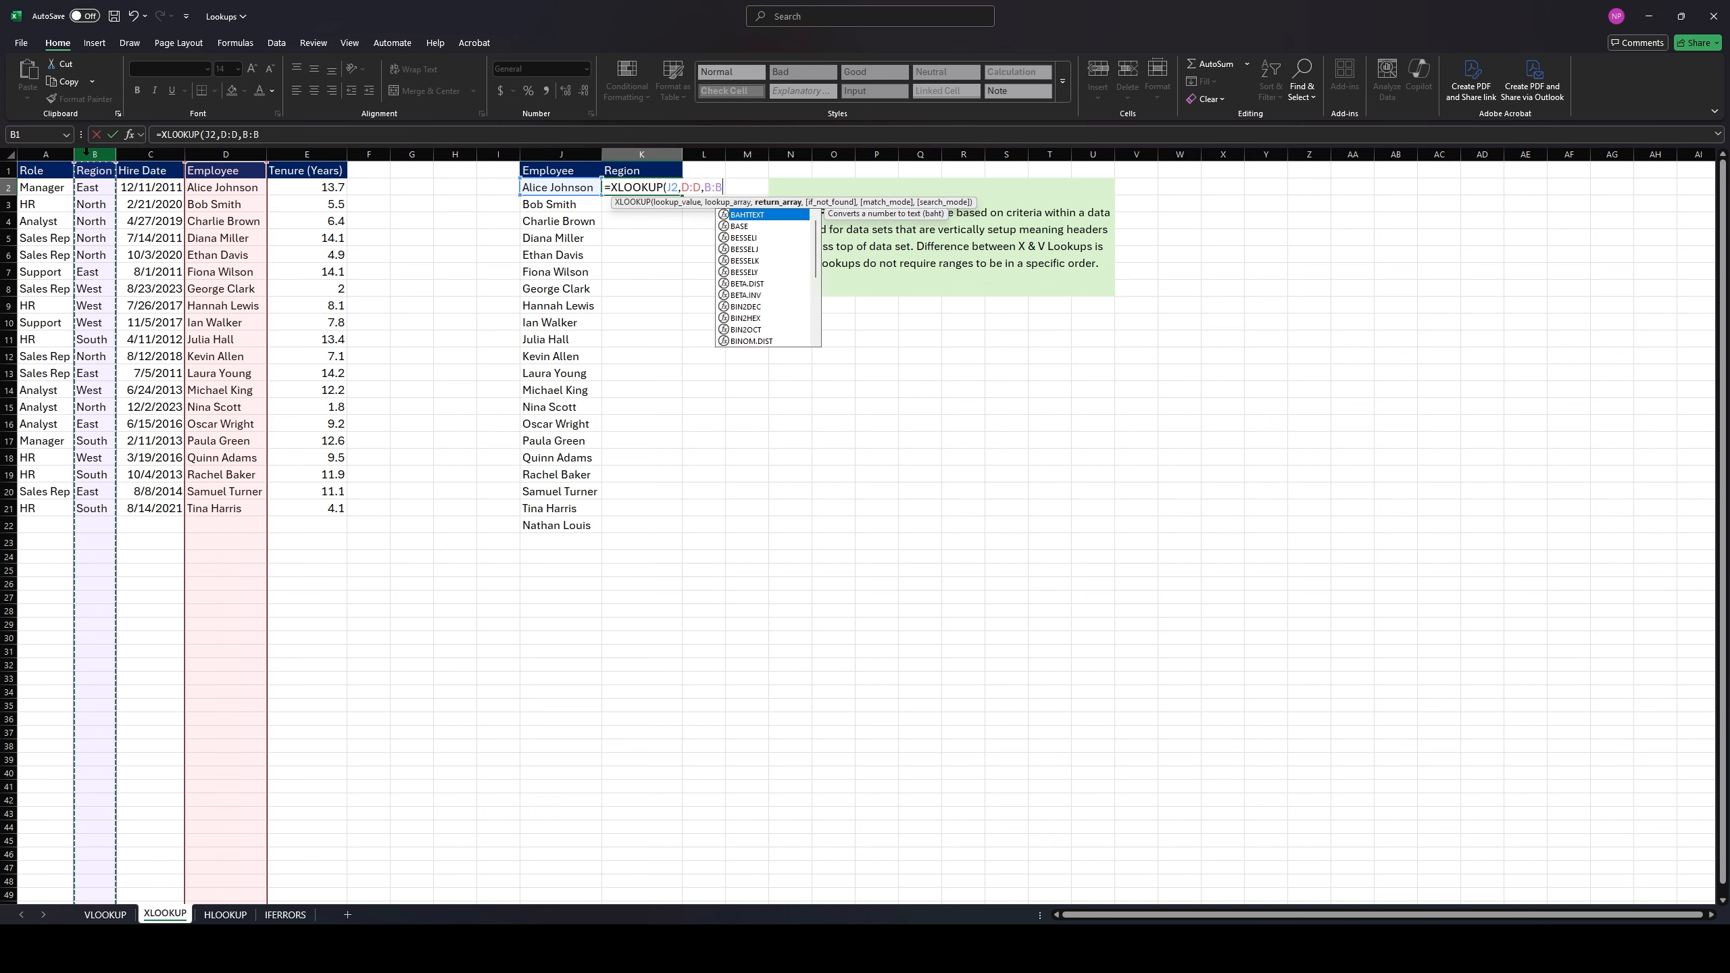
pyautogui.write(',')
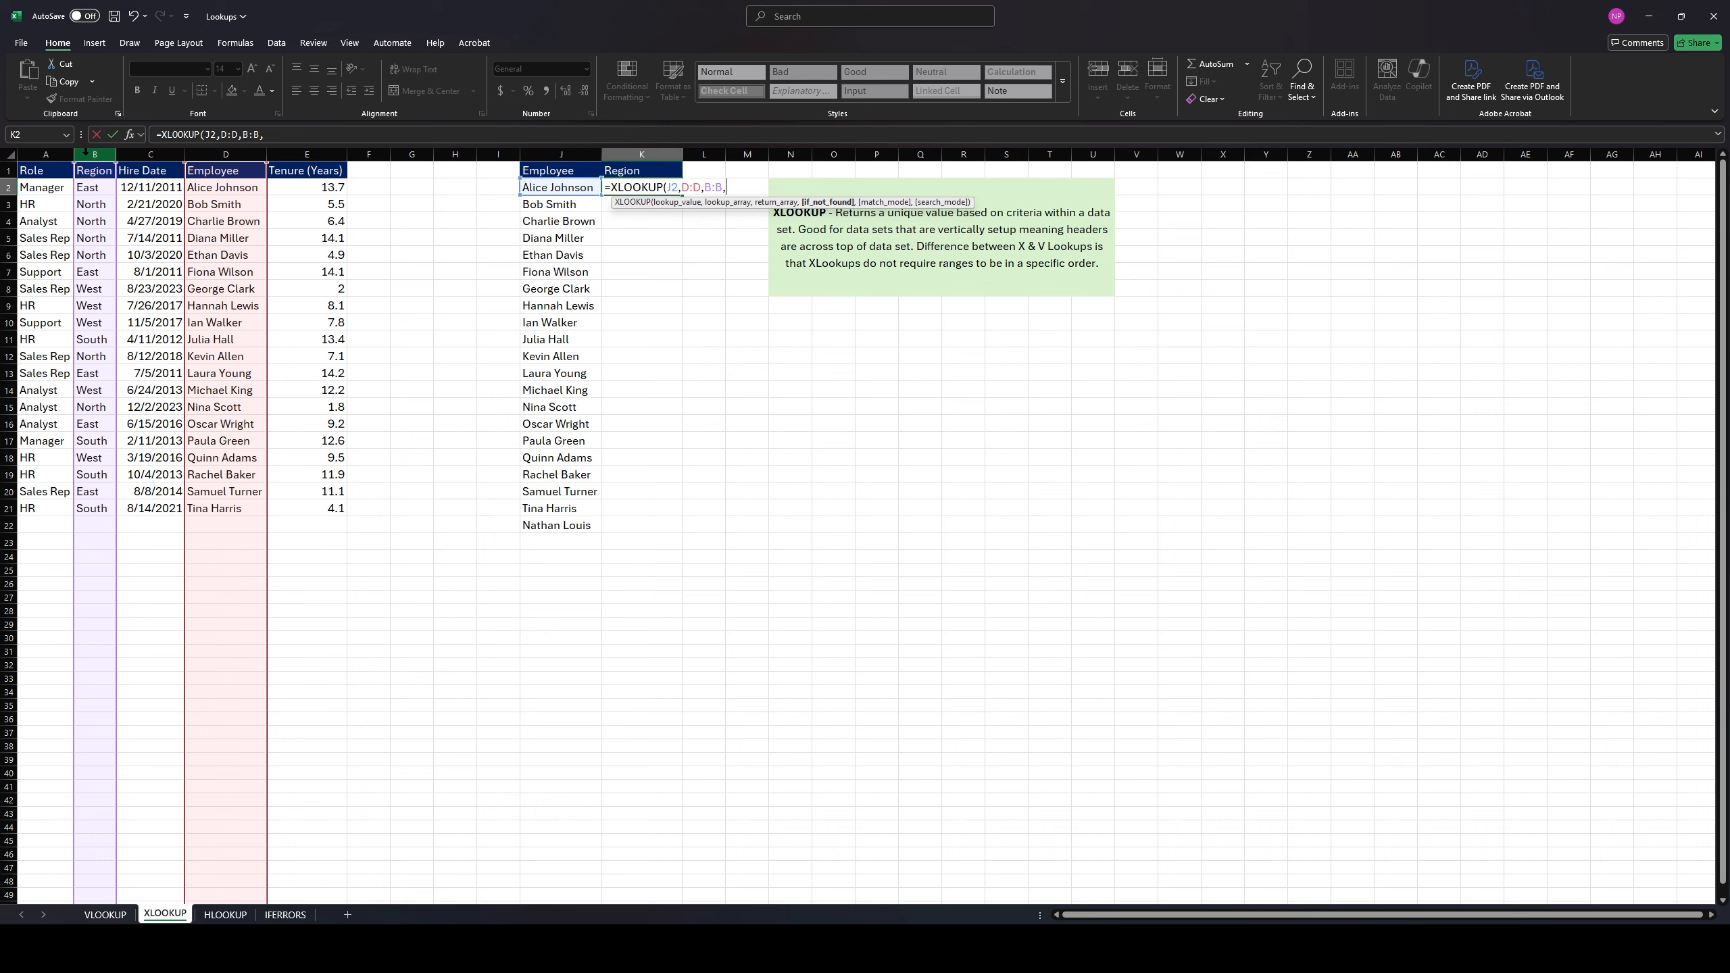
pyautogui.write(')')
pyautogui.press('Return')
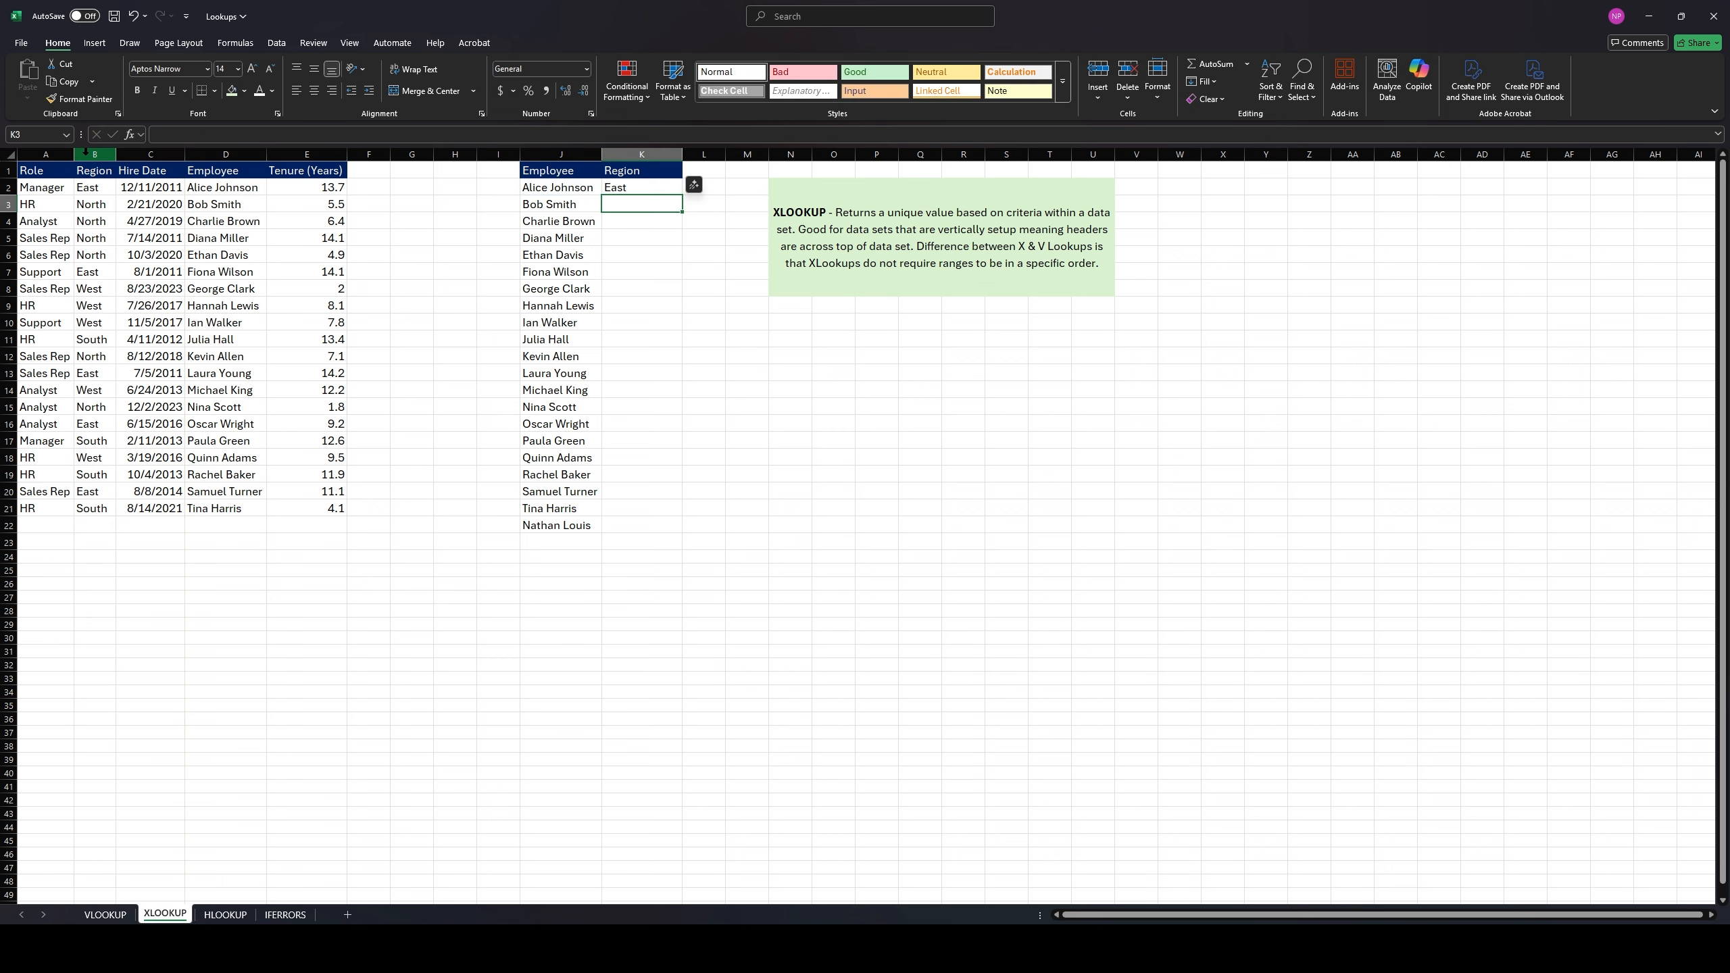
# Fill the XLOOKUP formula from K2 down to K22 and check the formulas in K22 and K2
pyautogui.click(633, 190)
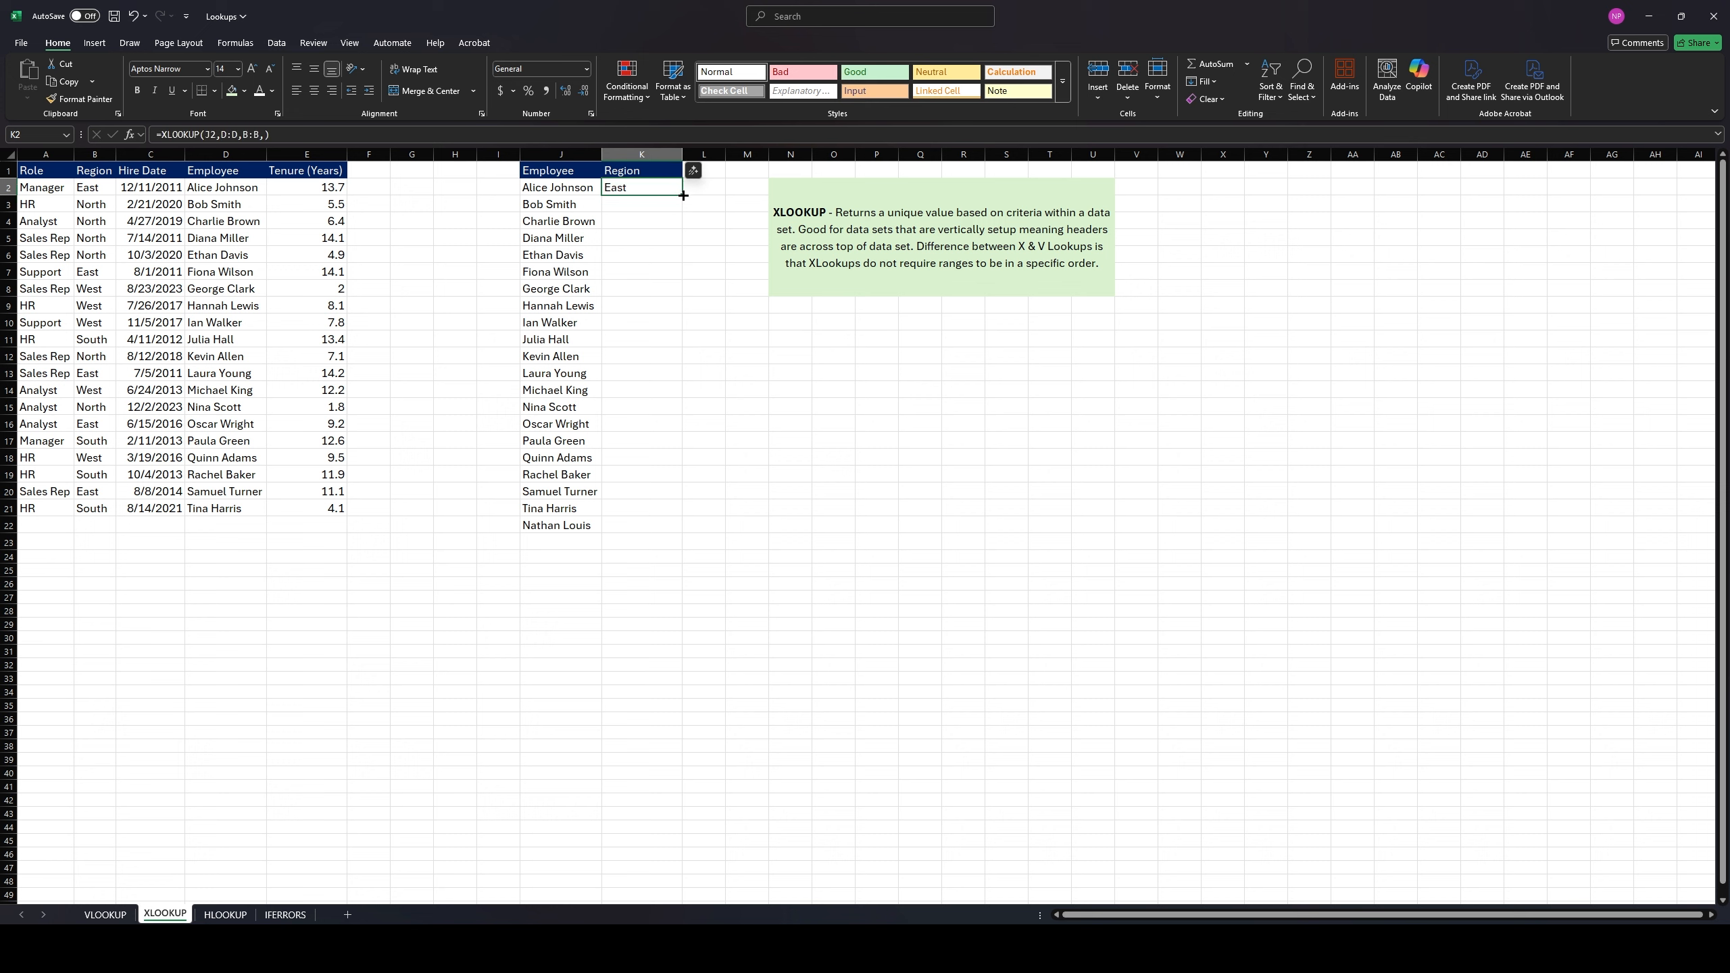
pyautogui.moveTo(683, 195); pyautogui.dragTo(700, 540)
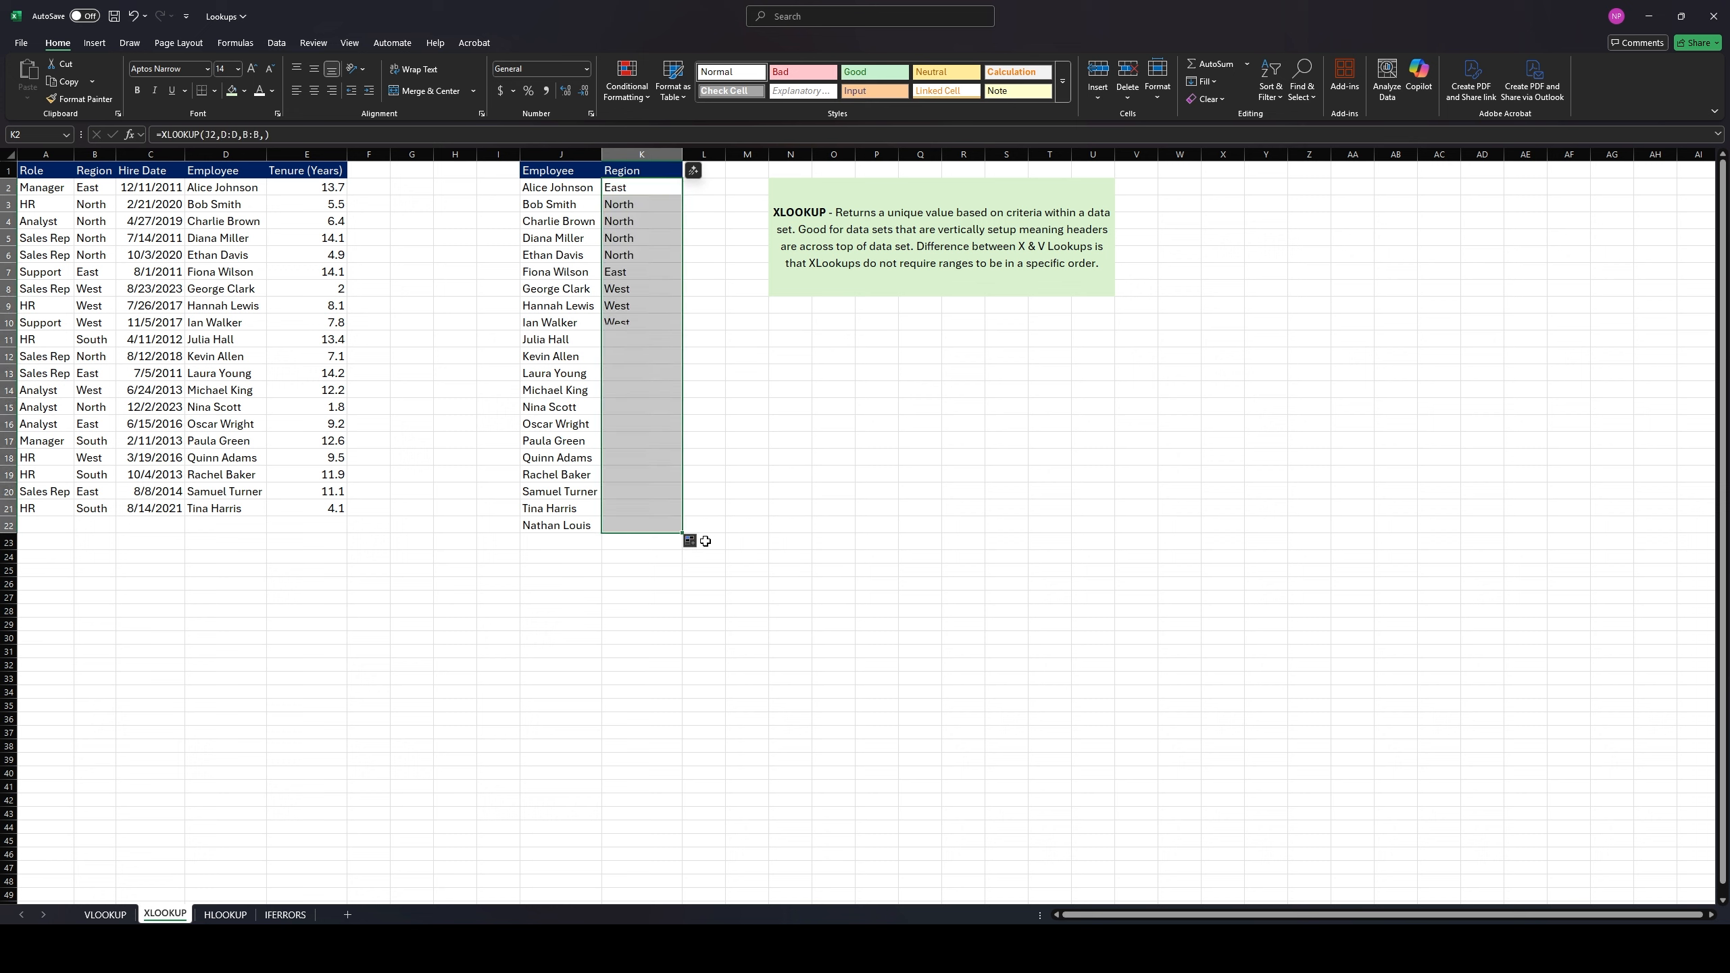
pyautogui.click(654, 530)
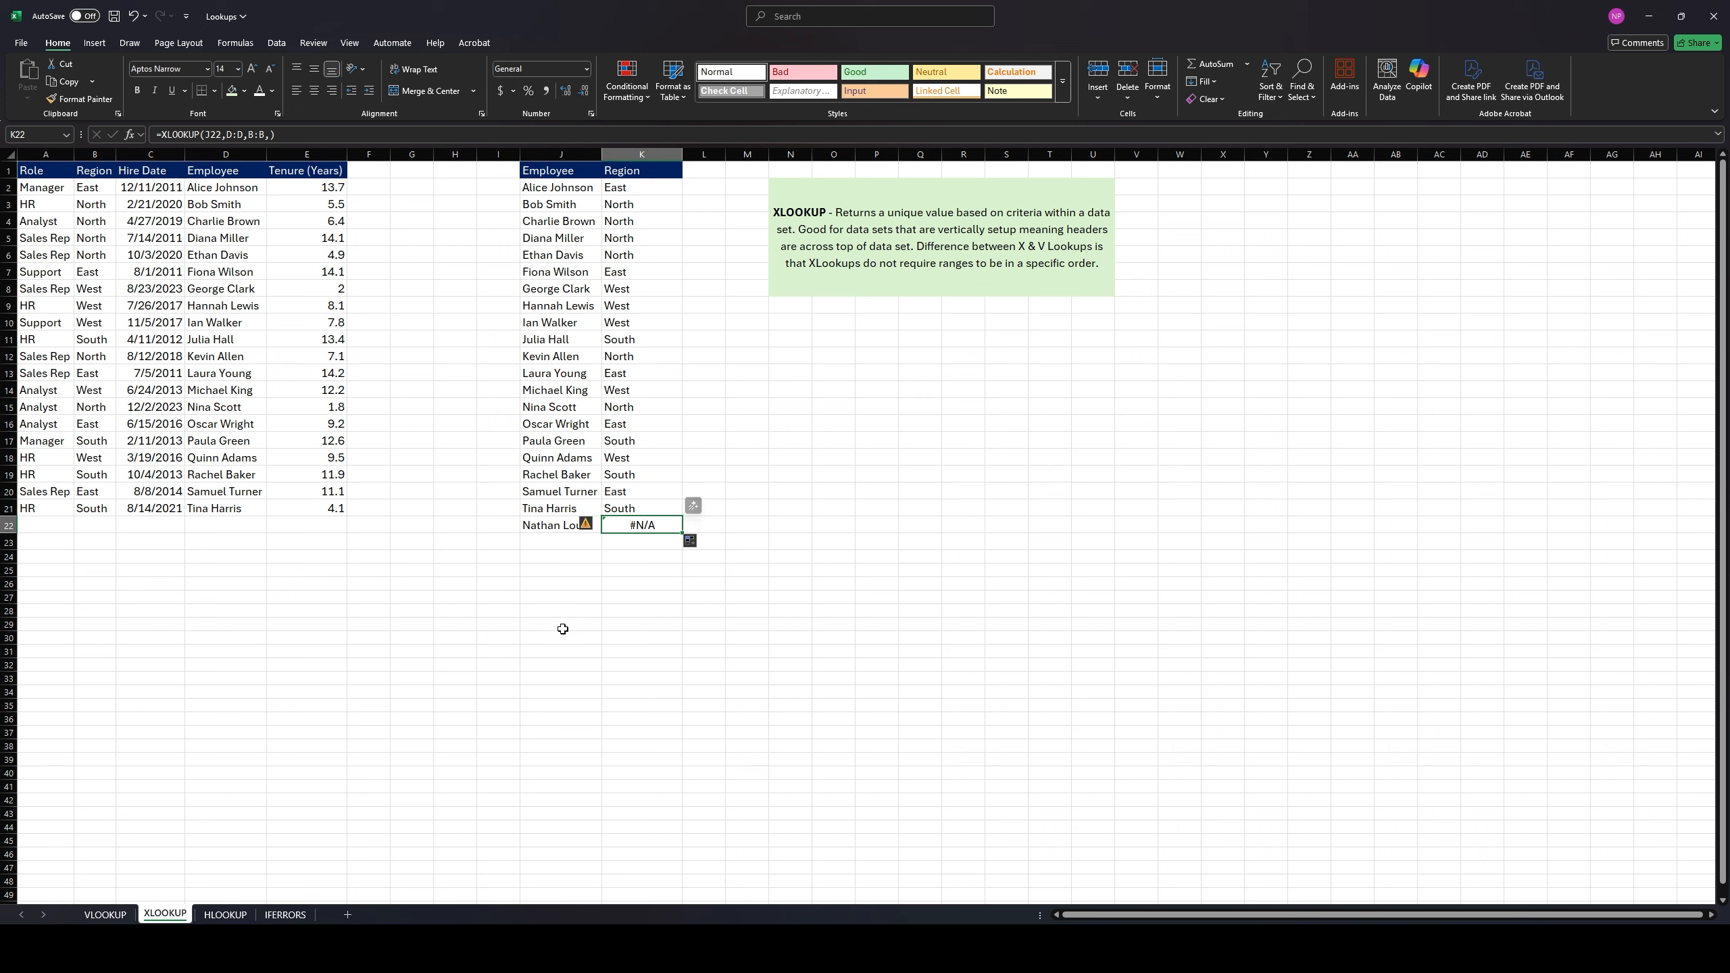
pyautogui.click(617, 188)
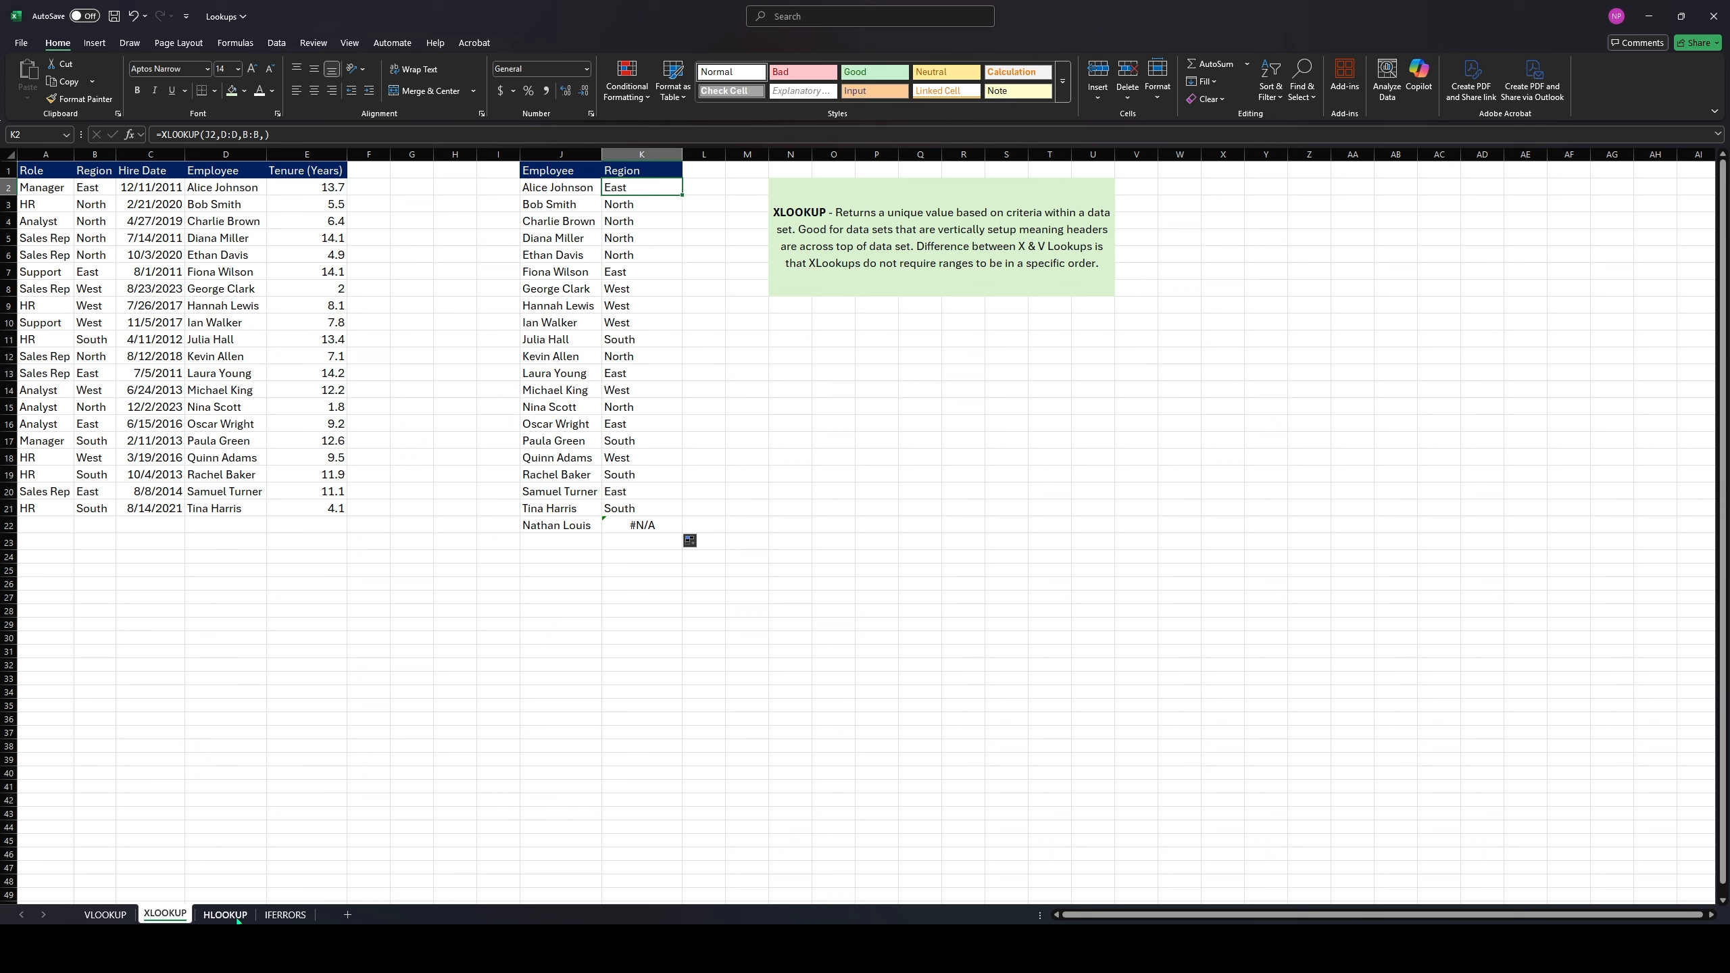
# Compare the vertical employee table with the HLOOKUP sheet's horizontal layout, reviewing its headers in column A, data rows and description
pyautogui.moveTo(25, 177); pyautogui.dragTo(291, 602)
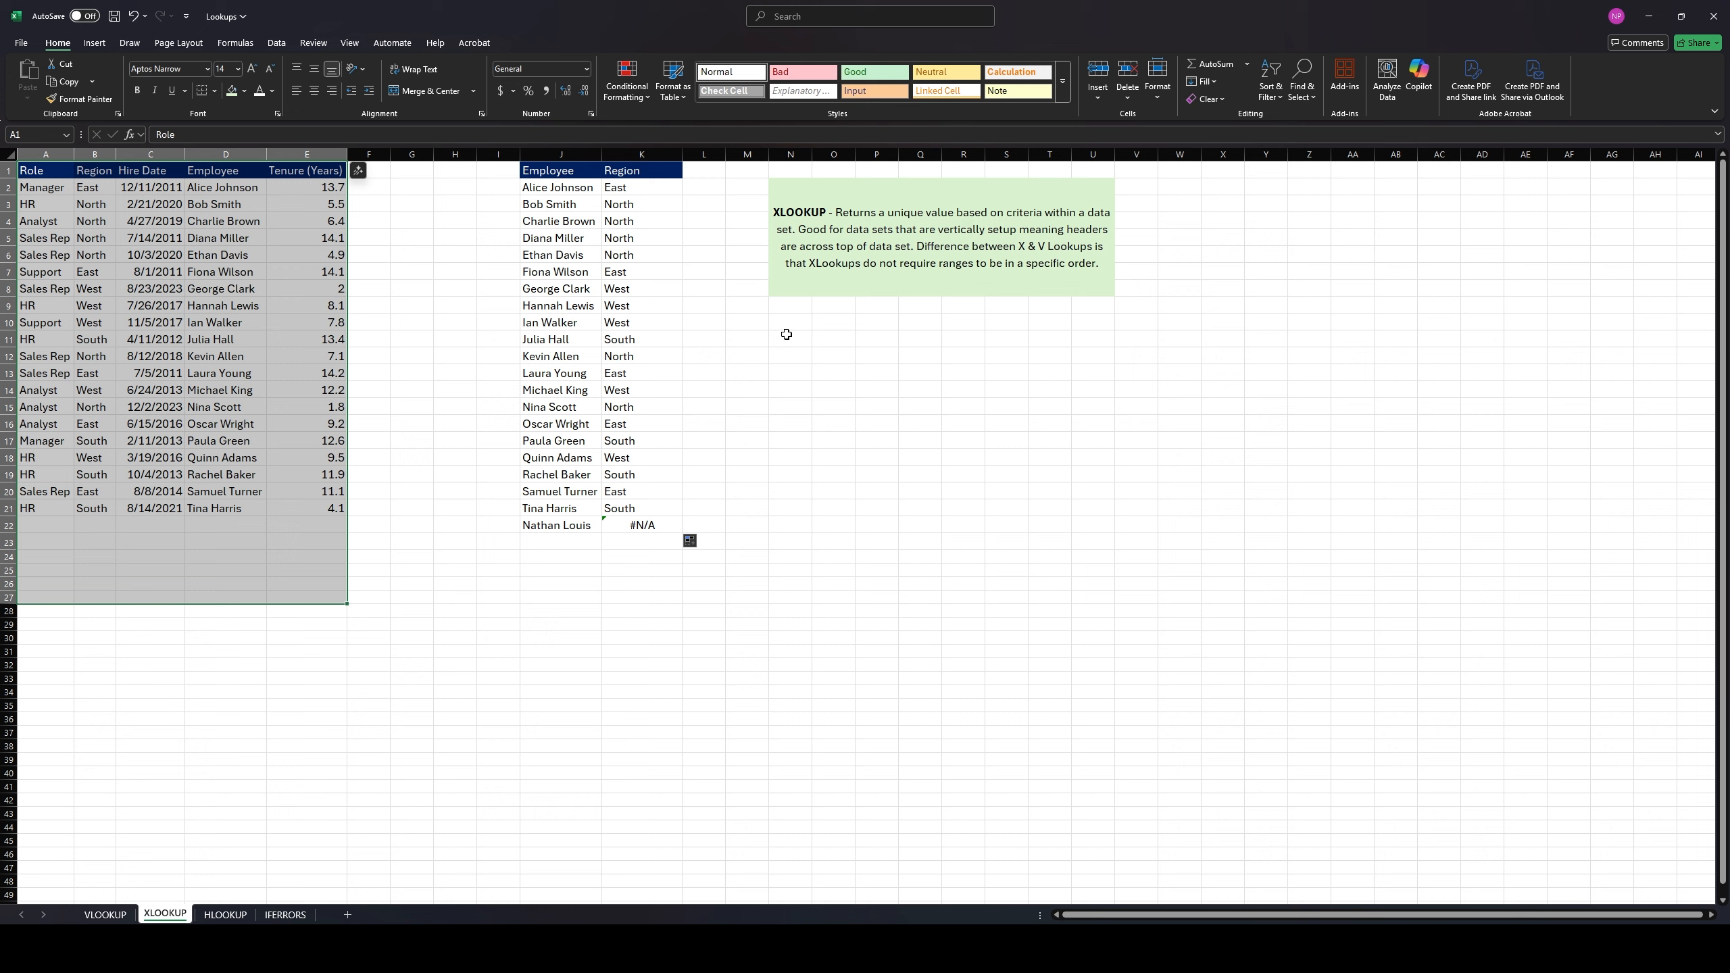
pyautogui.click(227, 915)
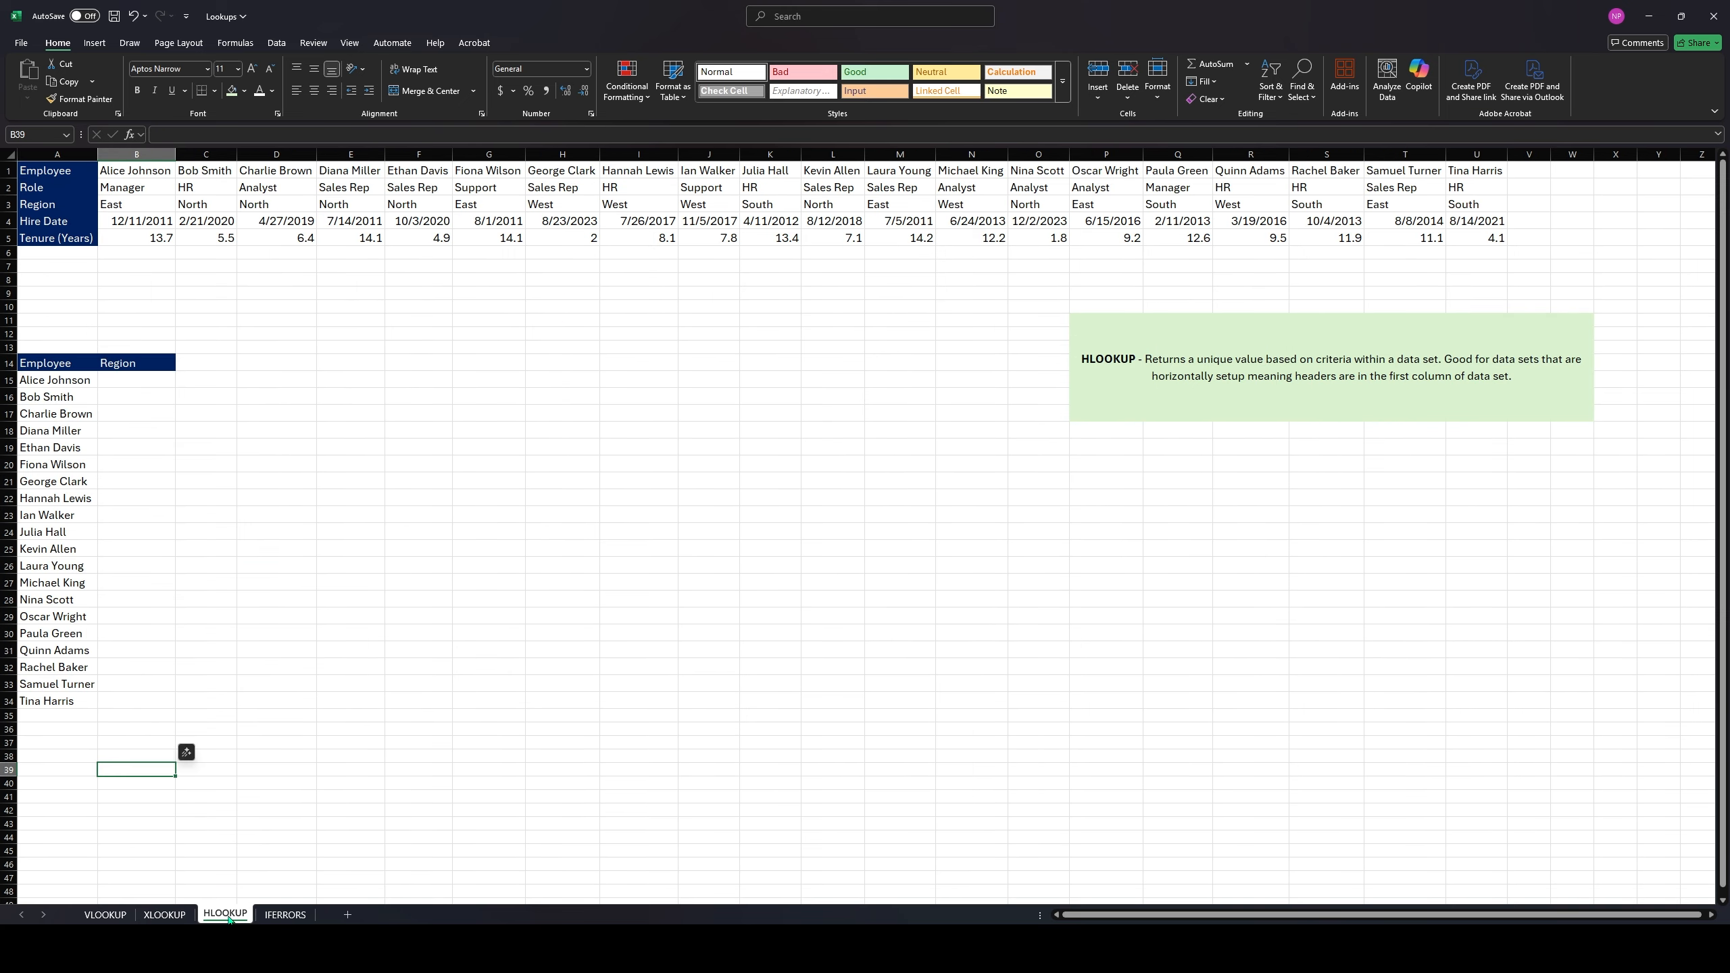
pyautogui.click(42, 172)
pyautogui.moveTo(41, 173); pyautogui.dragTo(59, 243)
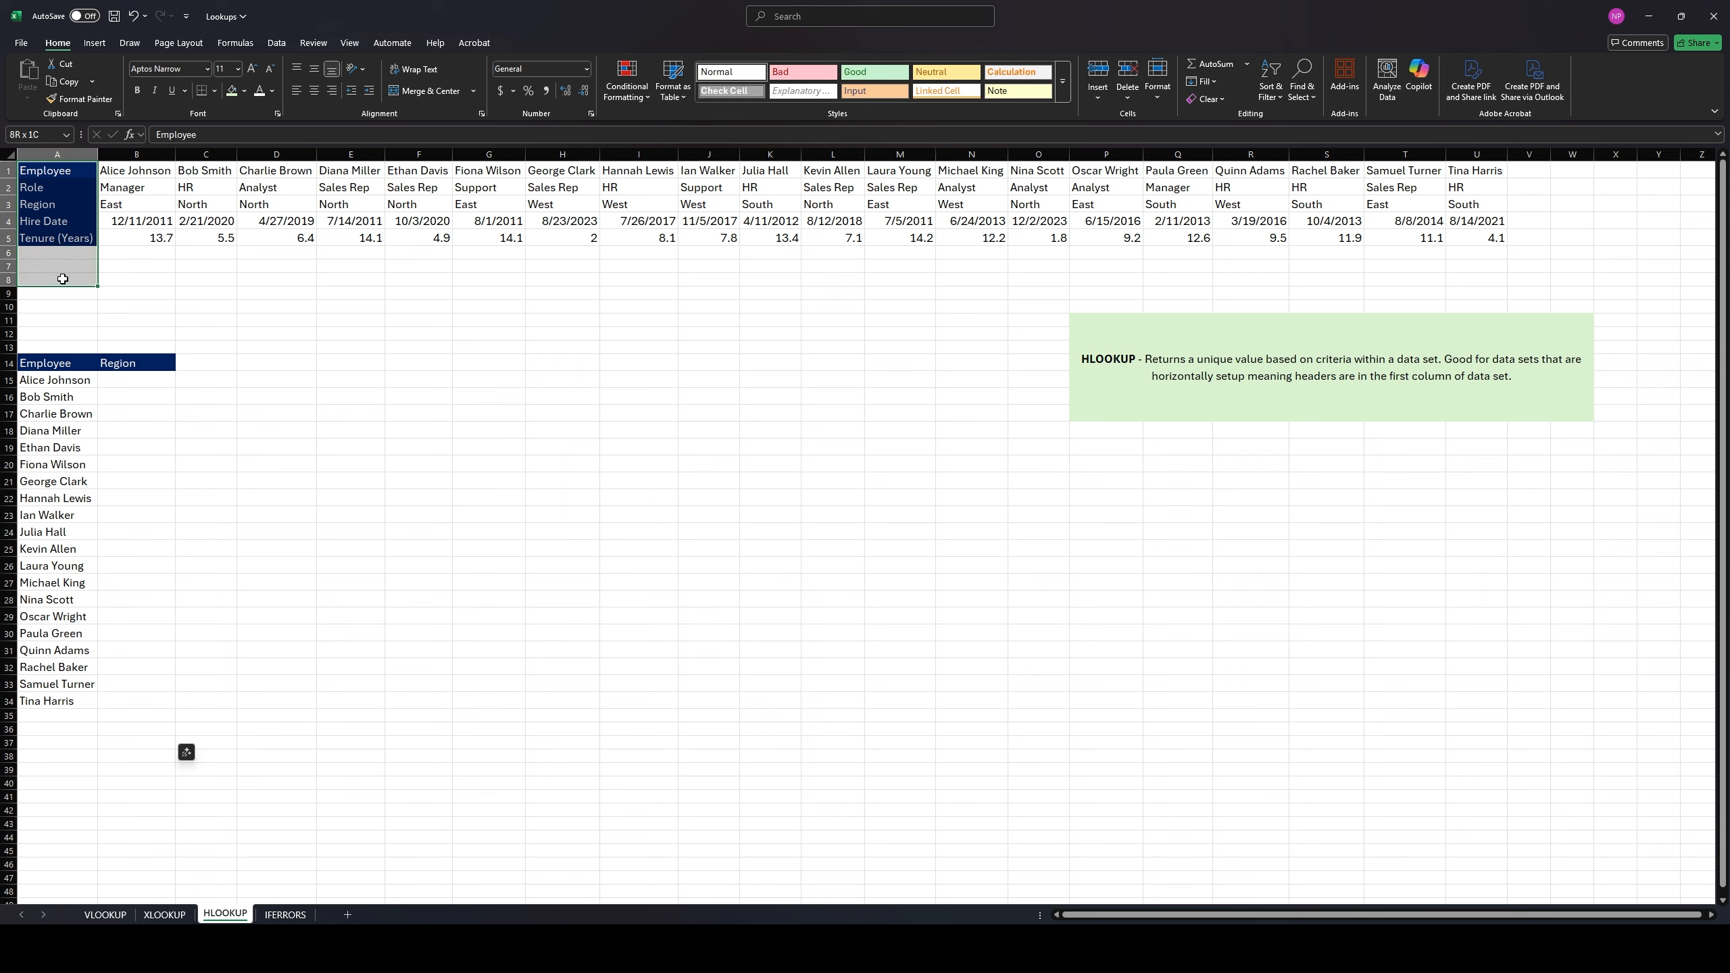
pyautogui.click(135, 167)
pyautogui.moveTo(135, 167); pyautogui.dragTo(1567, 258)
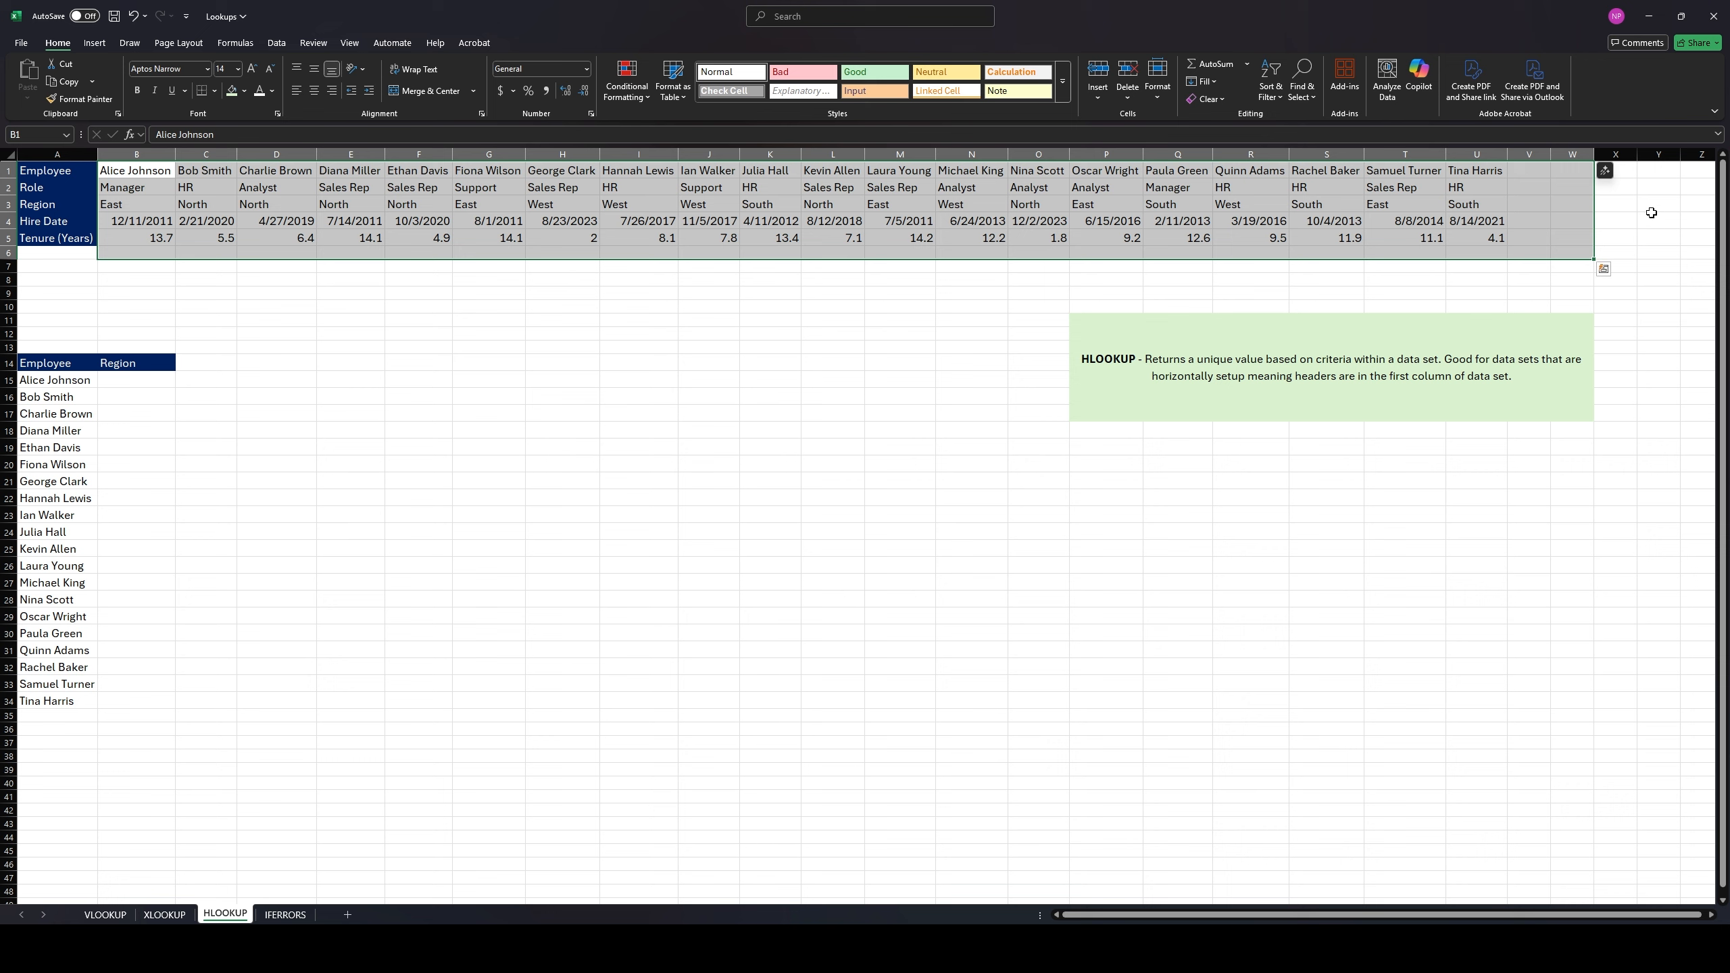
pyautogui.moveTo(60, 172); pyautogui.dragTo(58, 273)
pyautogui.click(276, 347)
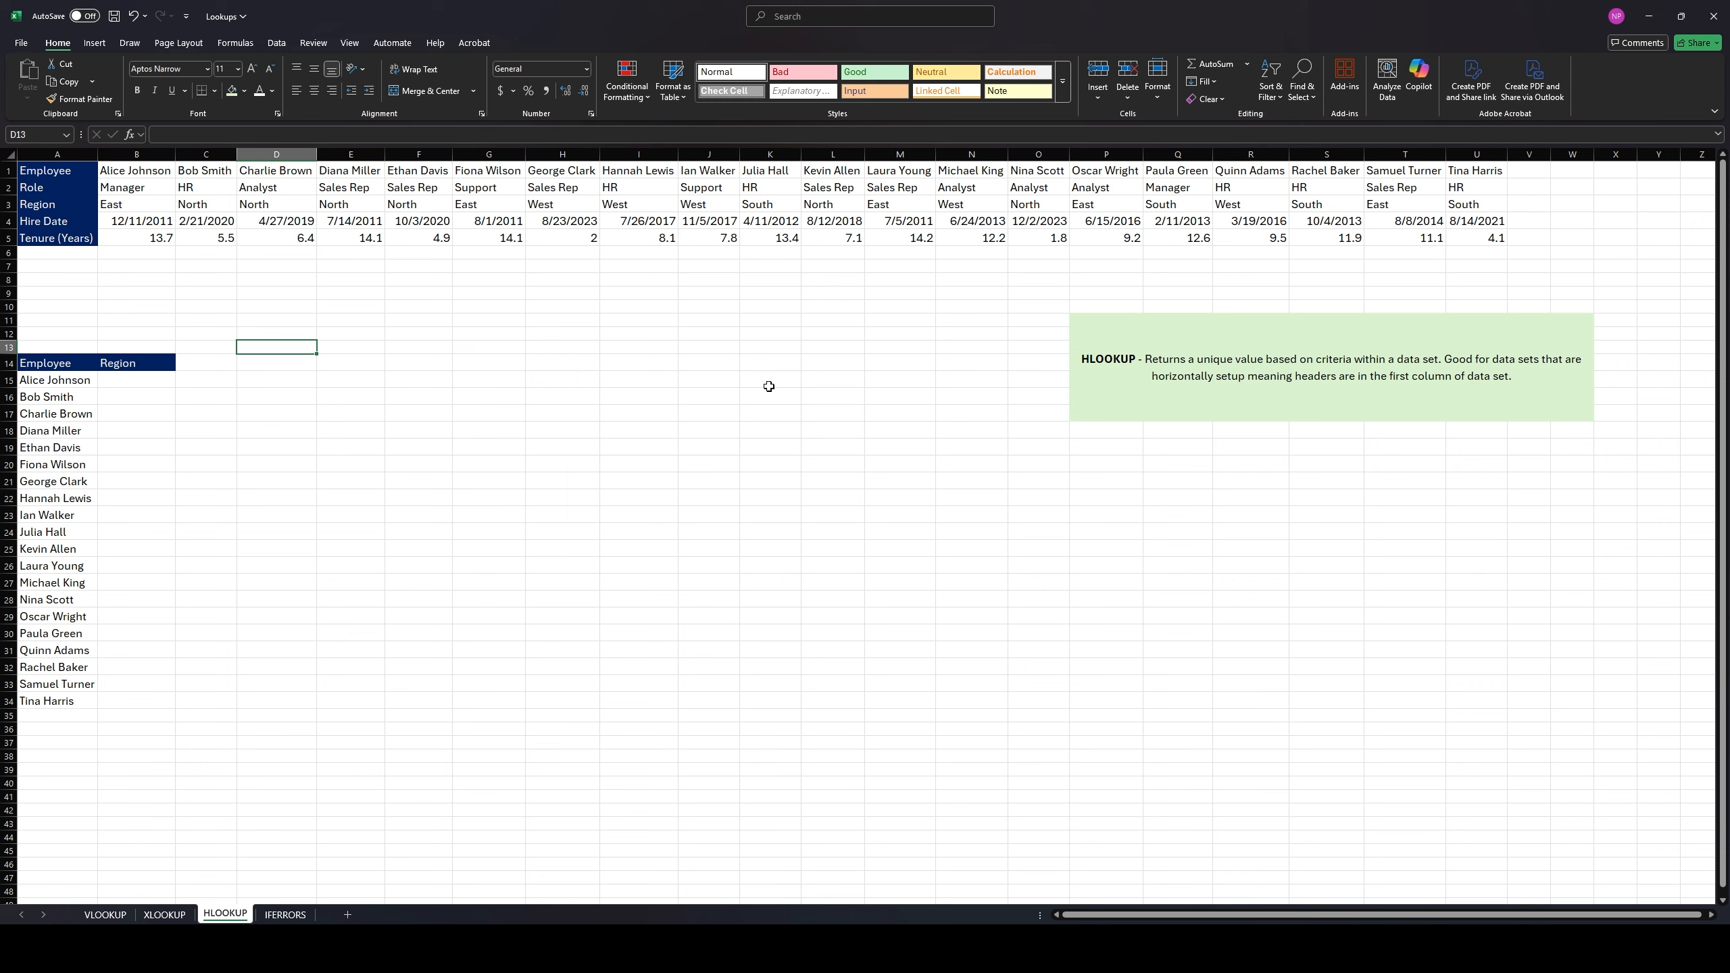
pyautogui.click(1151, 396)
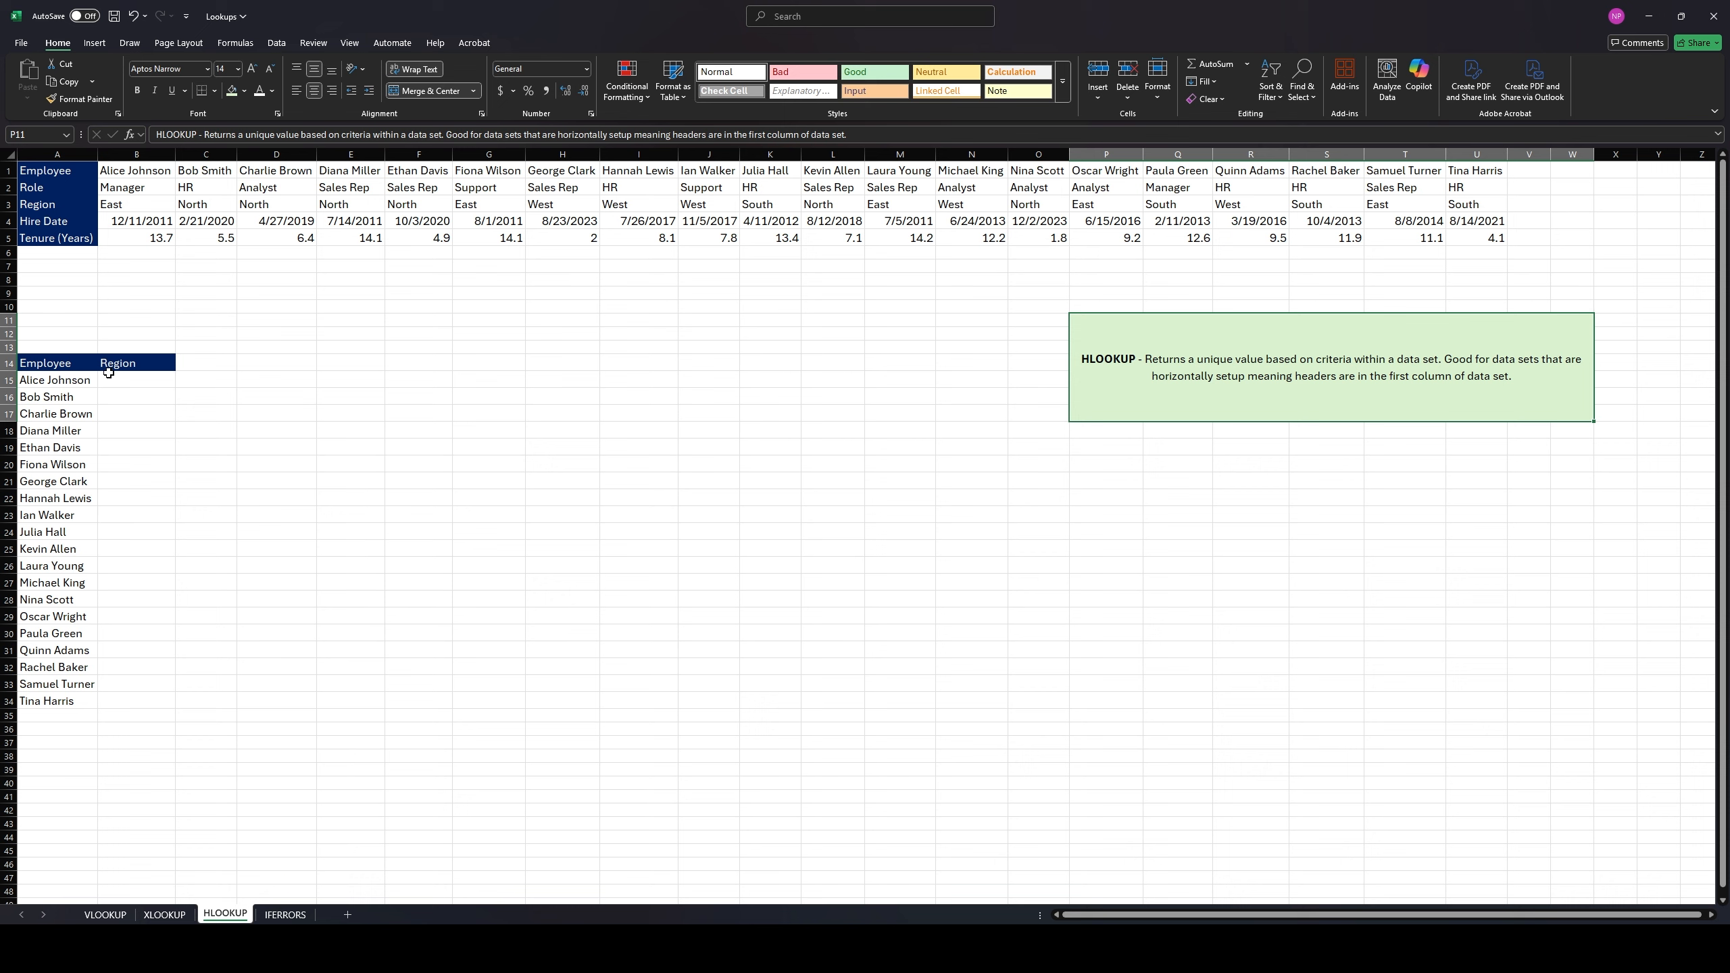
# Start an HLOOKUP formula in B15 under Region, using the employee name in A15 as the lookup value
pyautogui.click(134, 384)
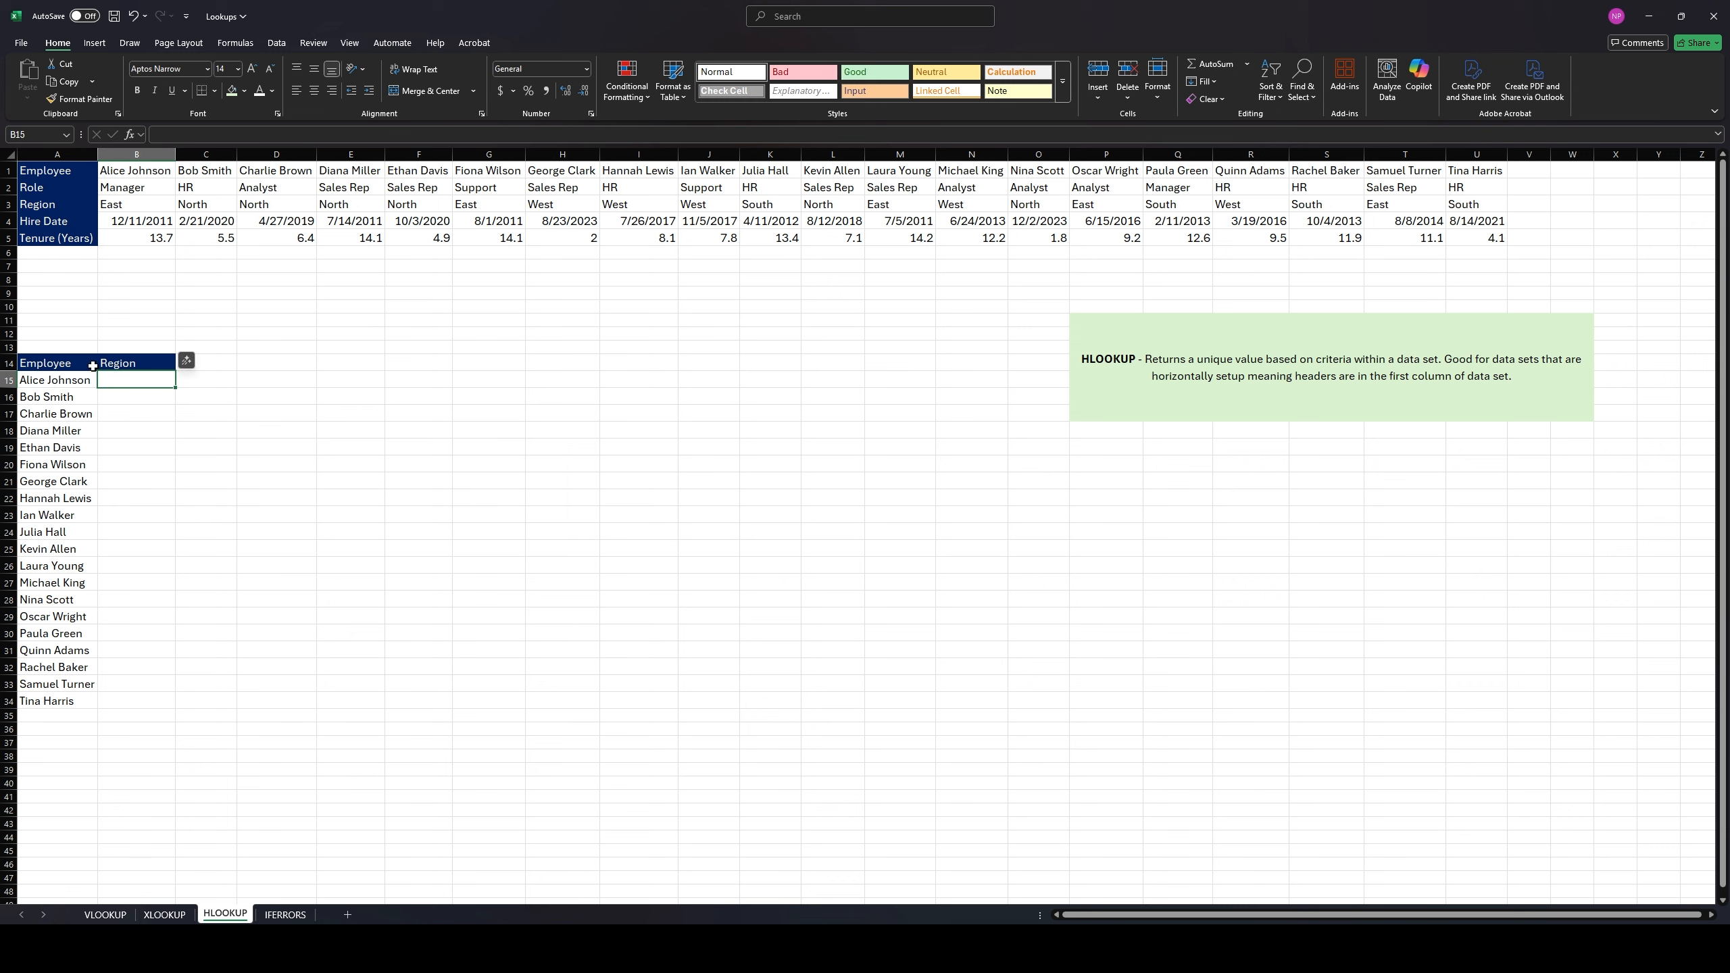
pyautogui.click(50, 381)
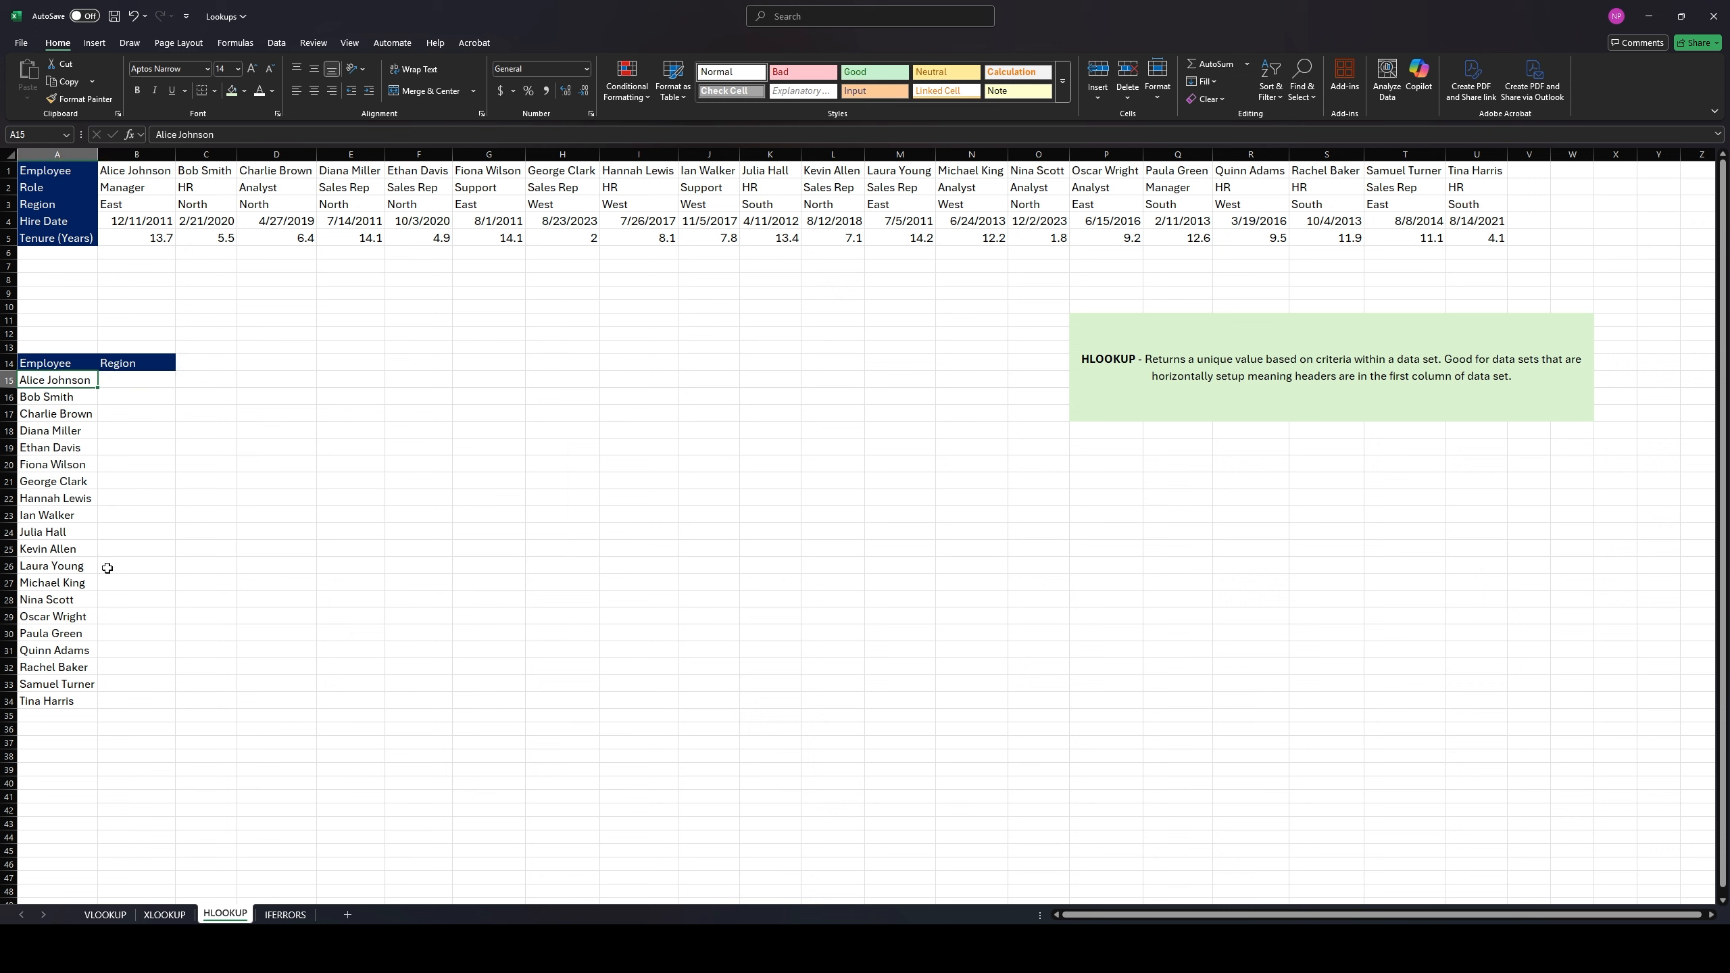
pyautogui.click(127, 383)
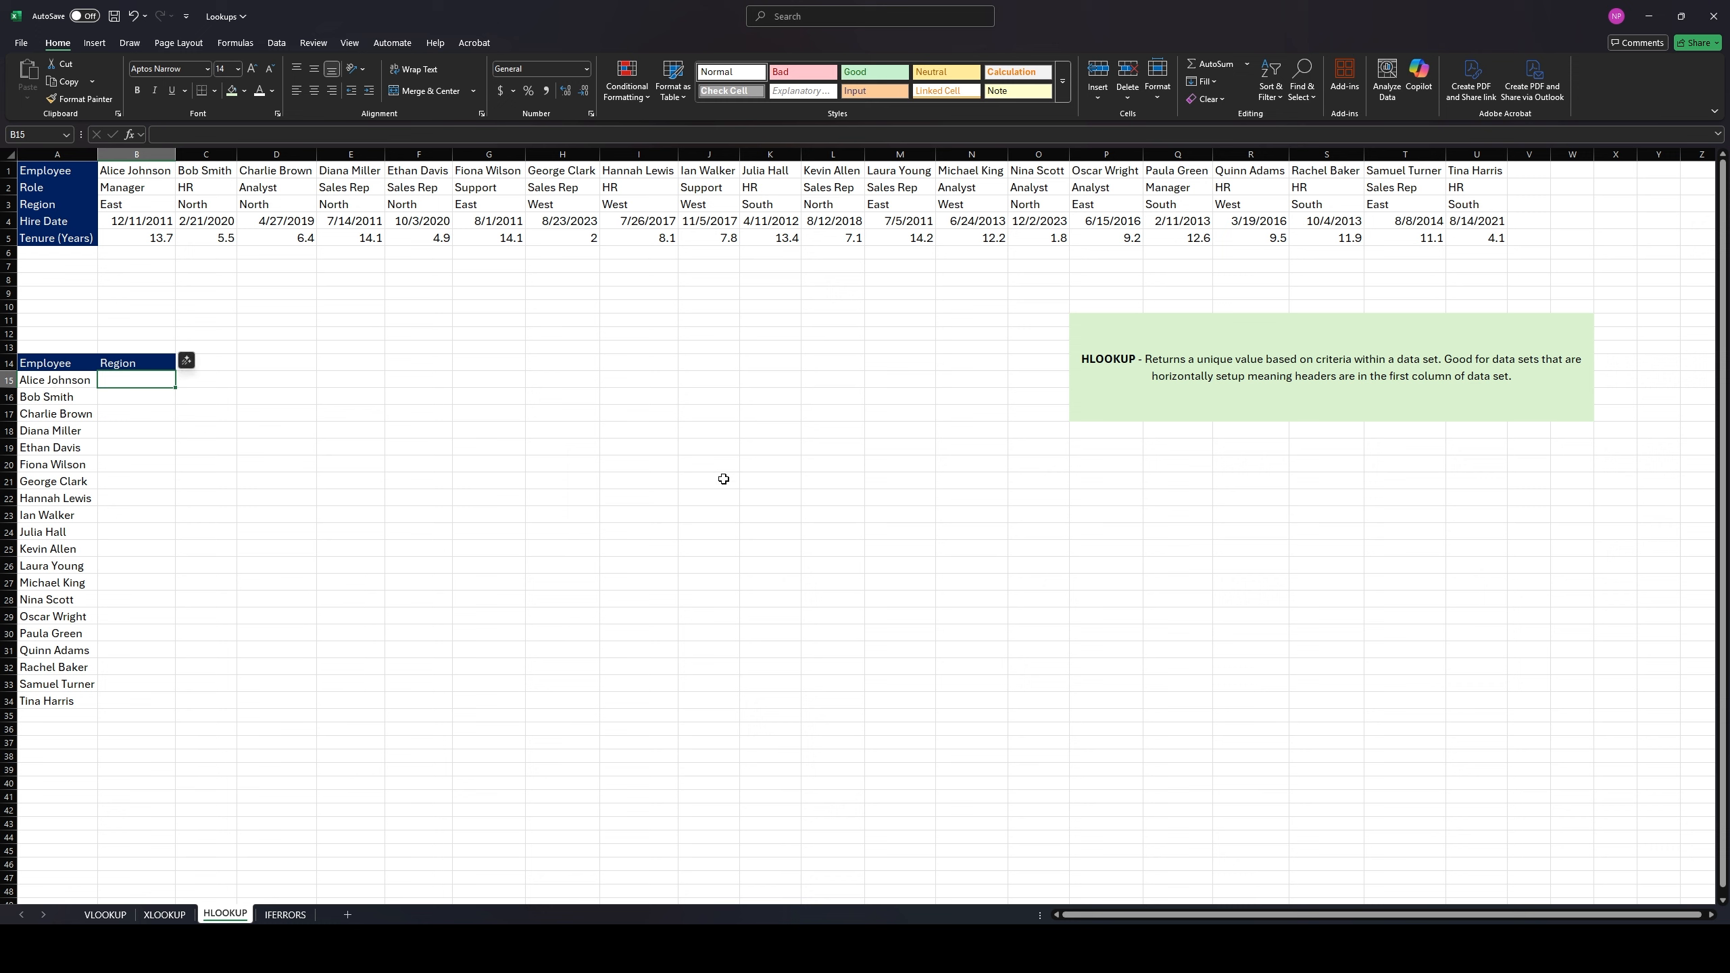
pyautogui.write('=HLOO')
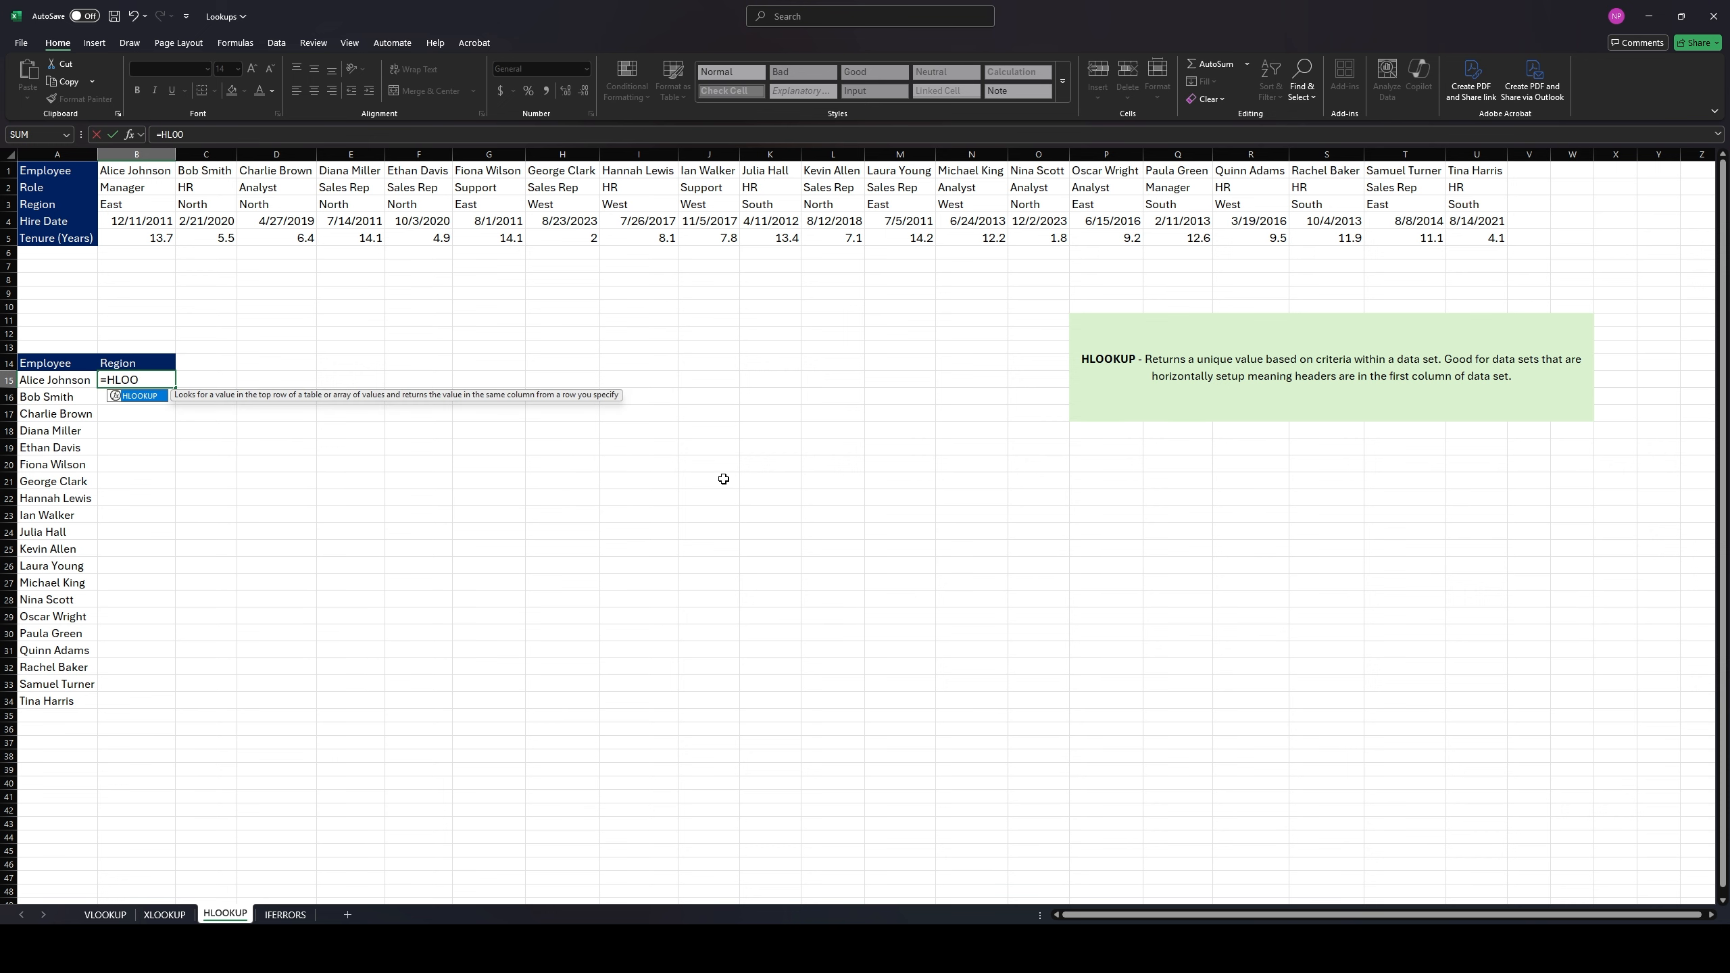
pyautogui.write('KUP(')
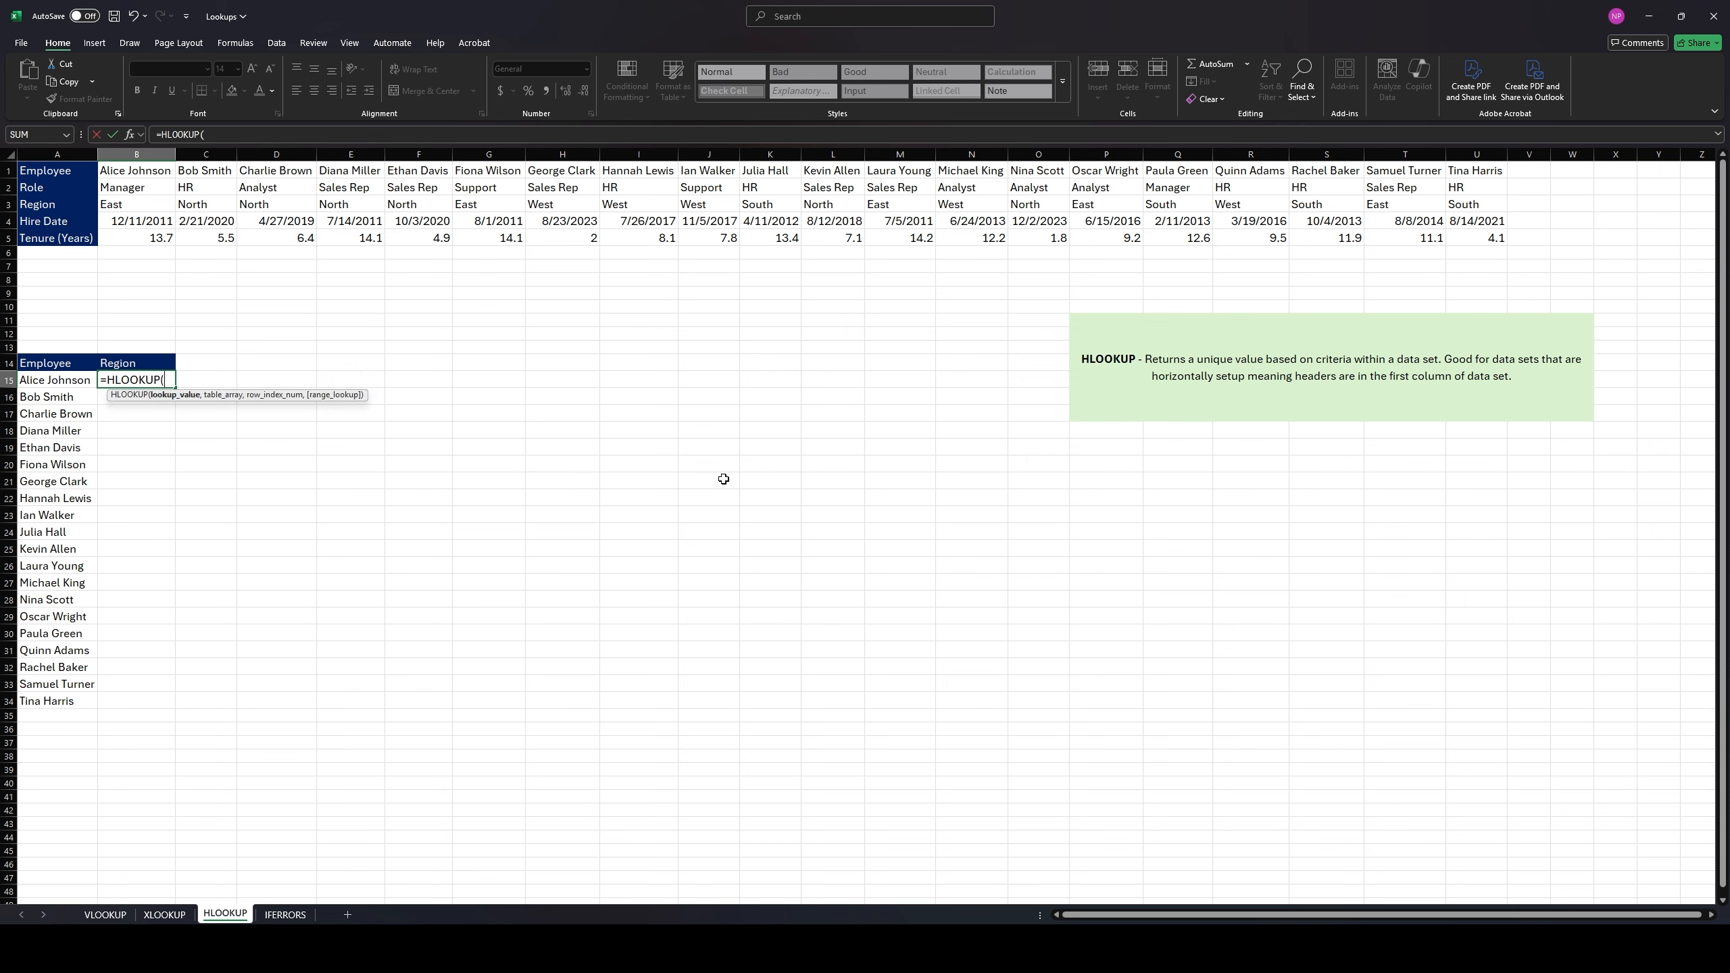
pyautogui.click(53, 386)
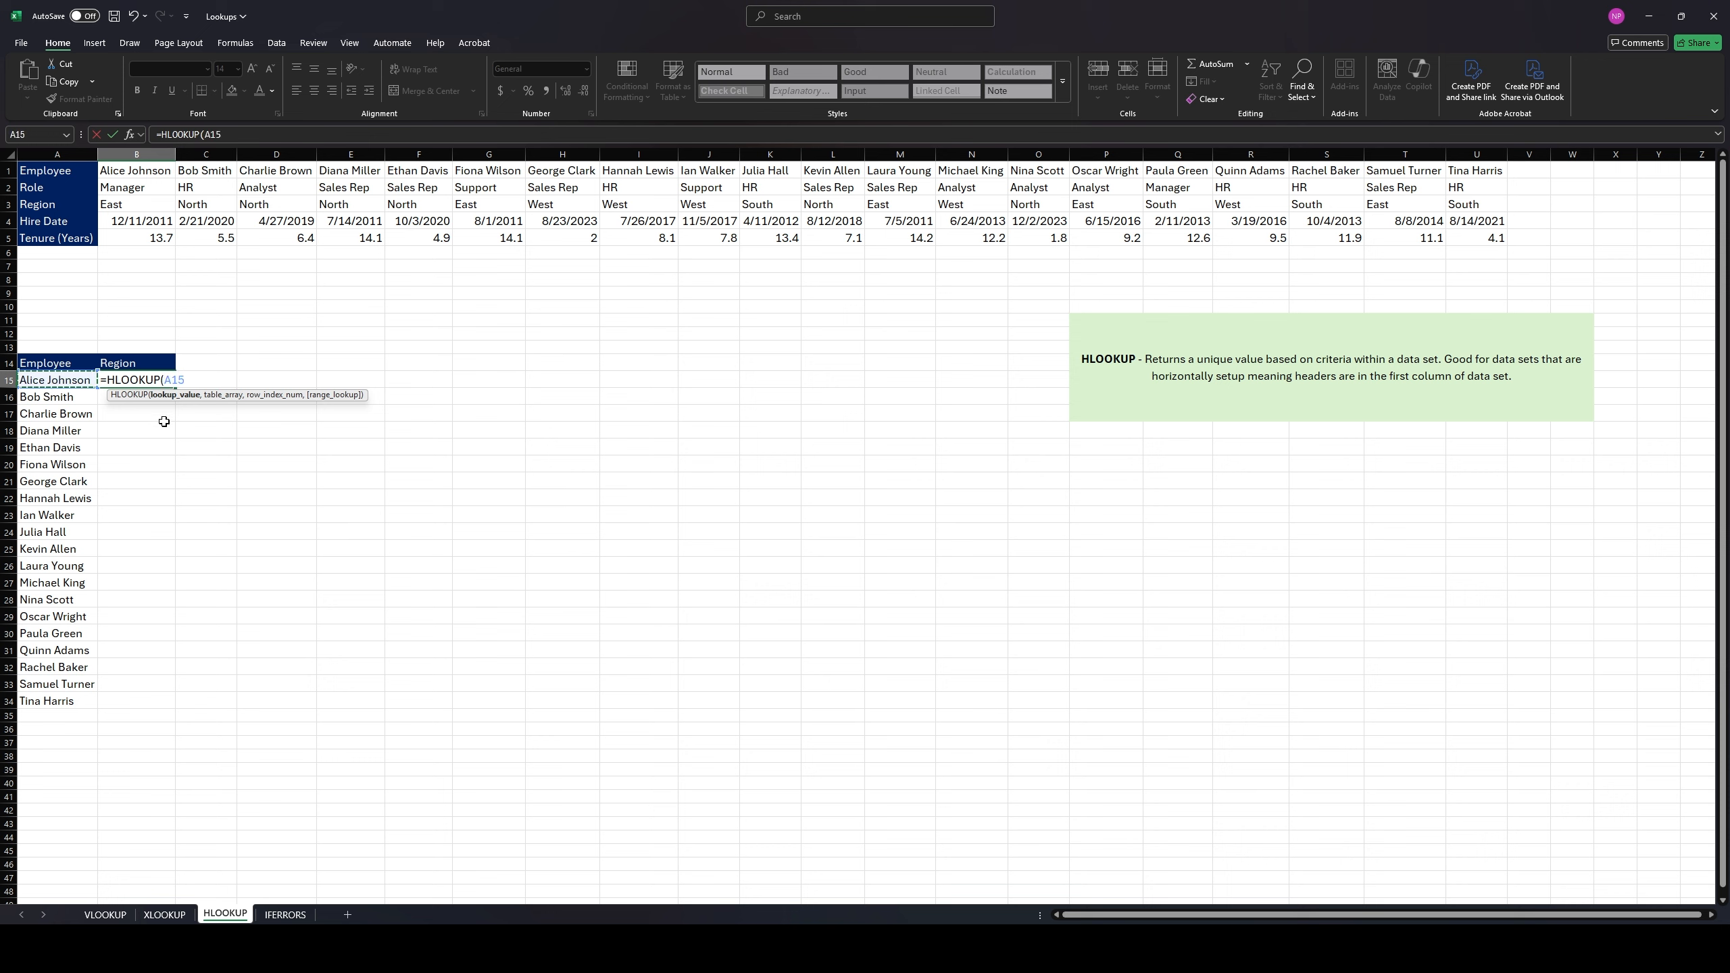
# Set the HLOOKUP table array to rows 1:3 and make it the absolute reference $1:$3
pyautogui.write(',1:3')
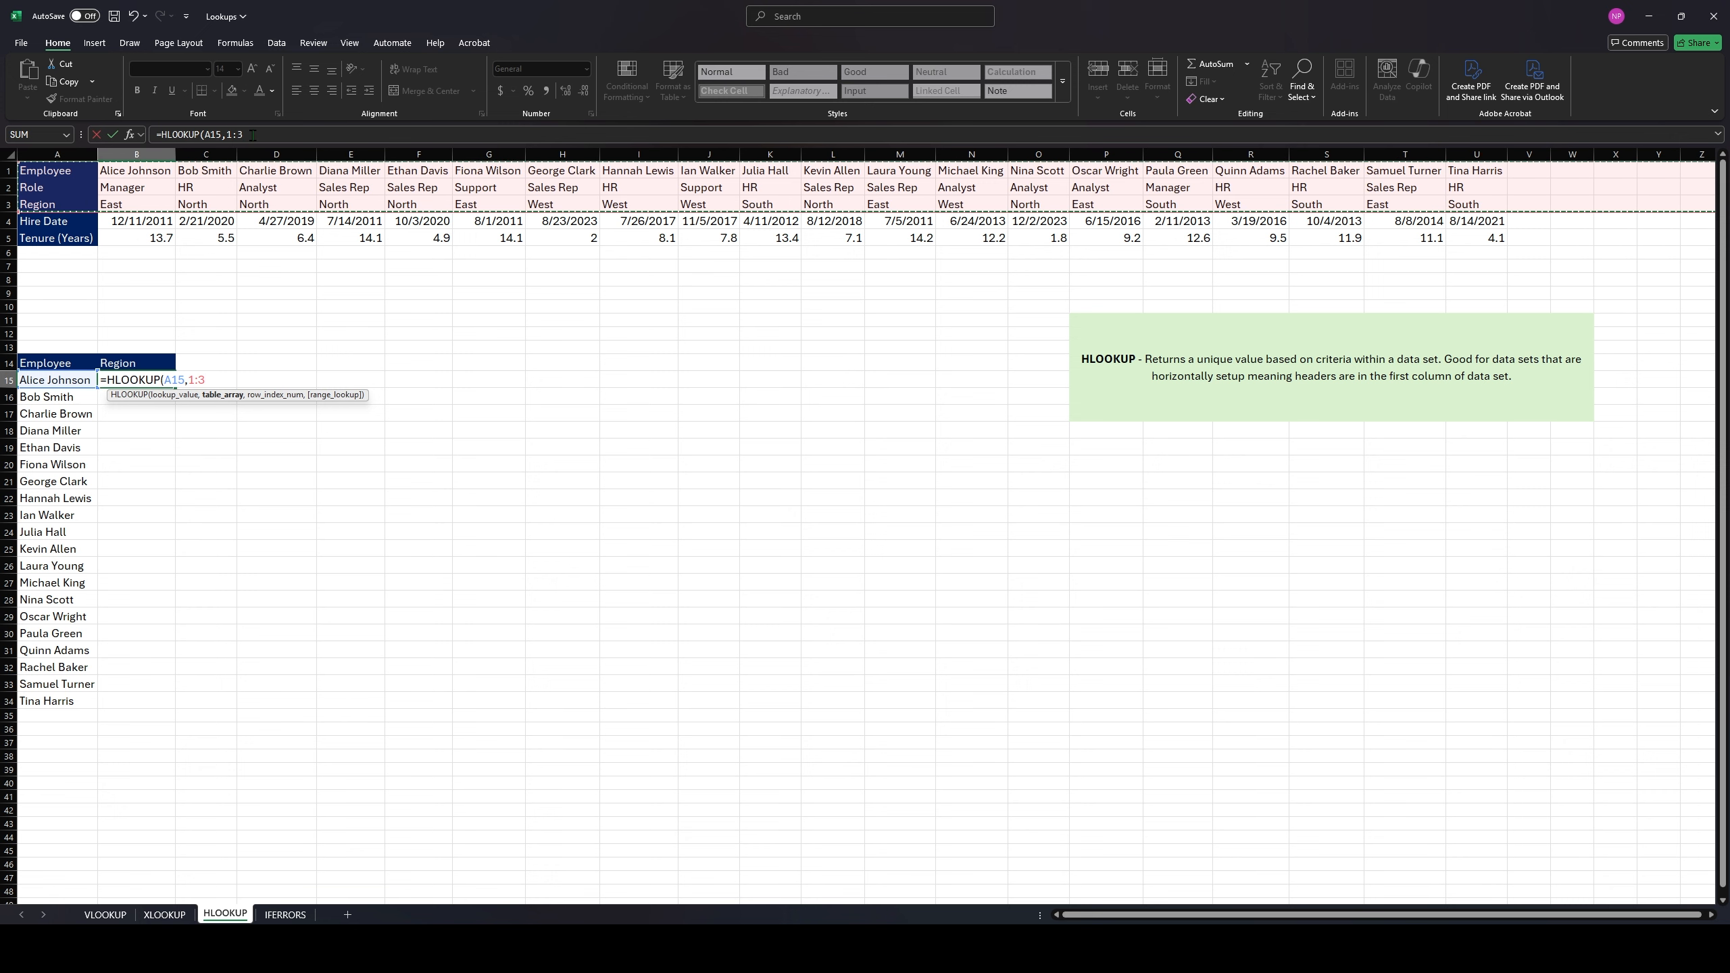
pyautogui.press('F4')
pyautogui.click(269, 133)
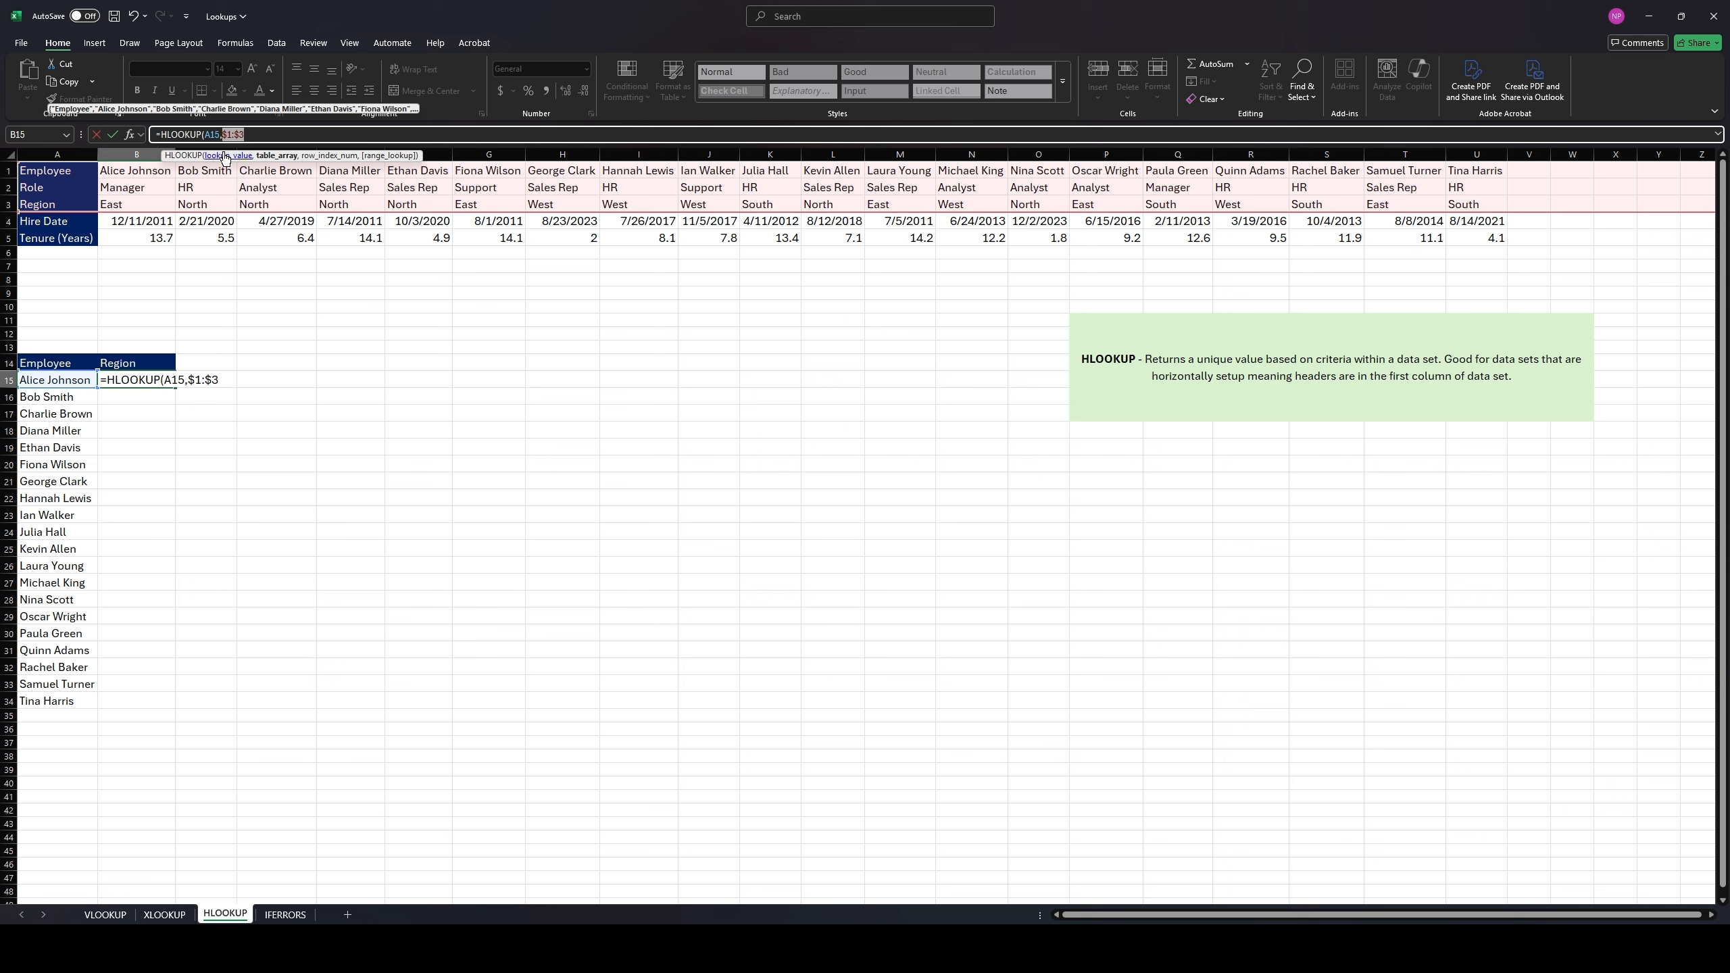
pyautogui.click(257, 137)
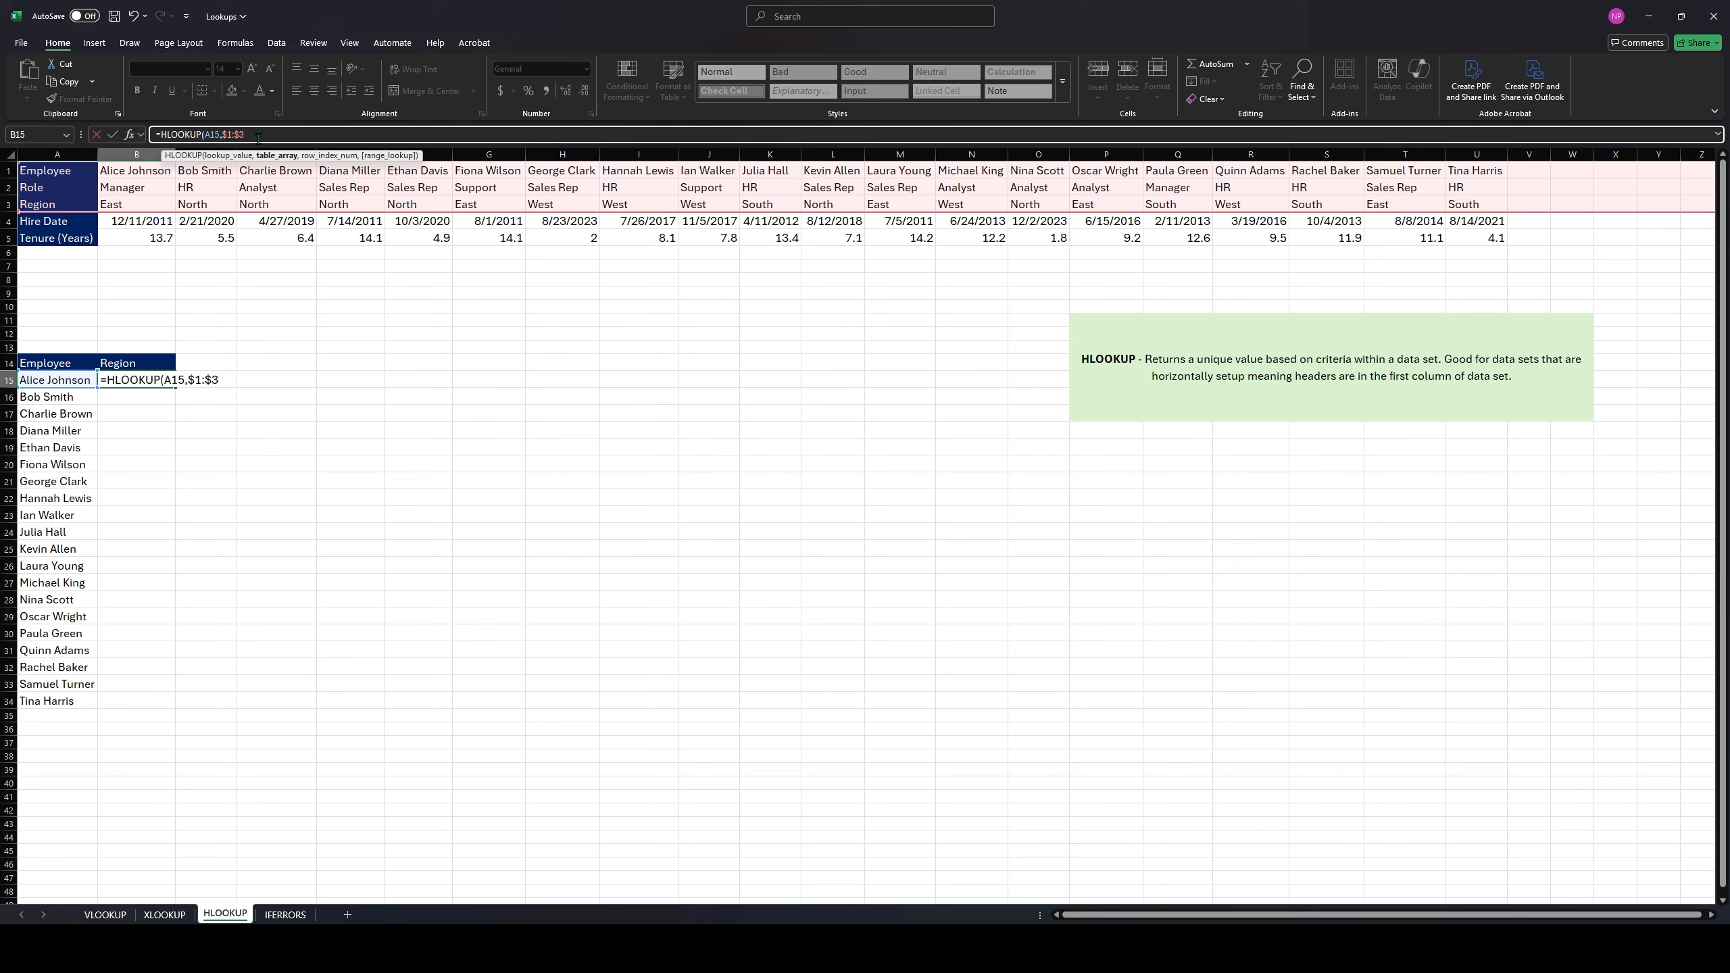
# Complete the B15 HLOOKUP formula with row index number 3 and FALSE for an exact match
pyautogui.write(',')
pyautogui.write(',')
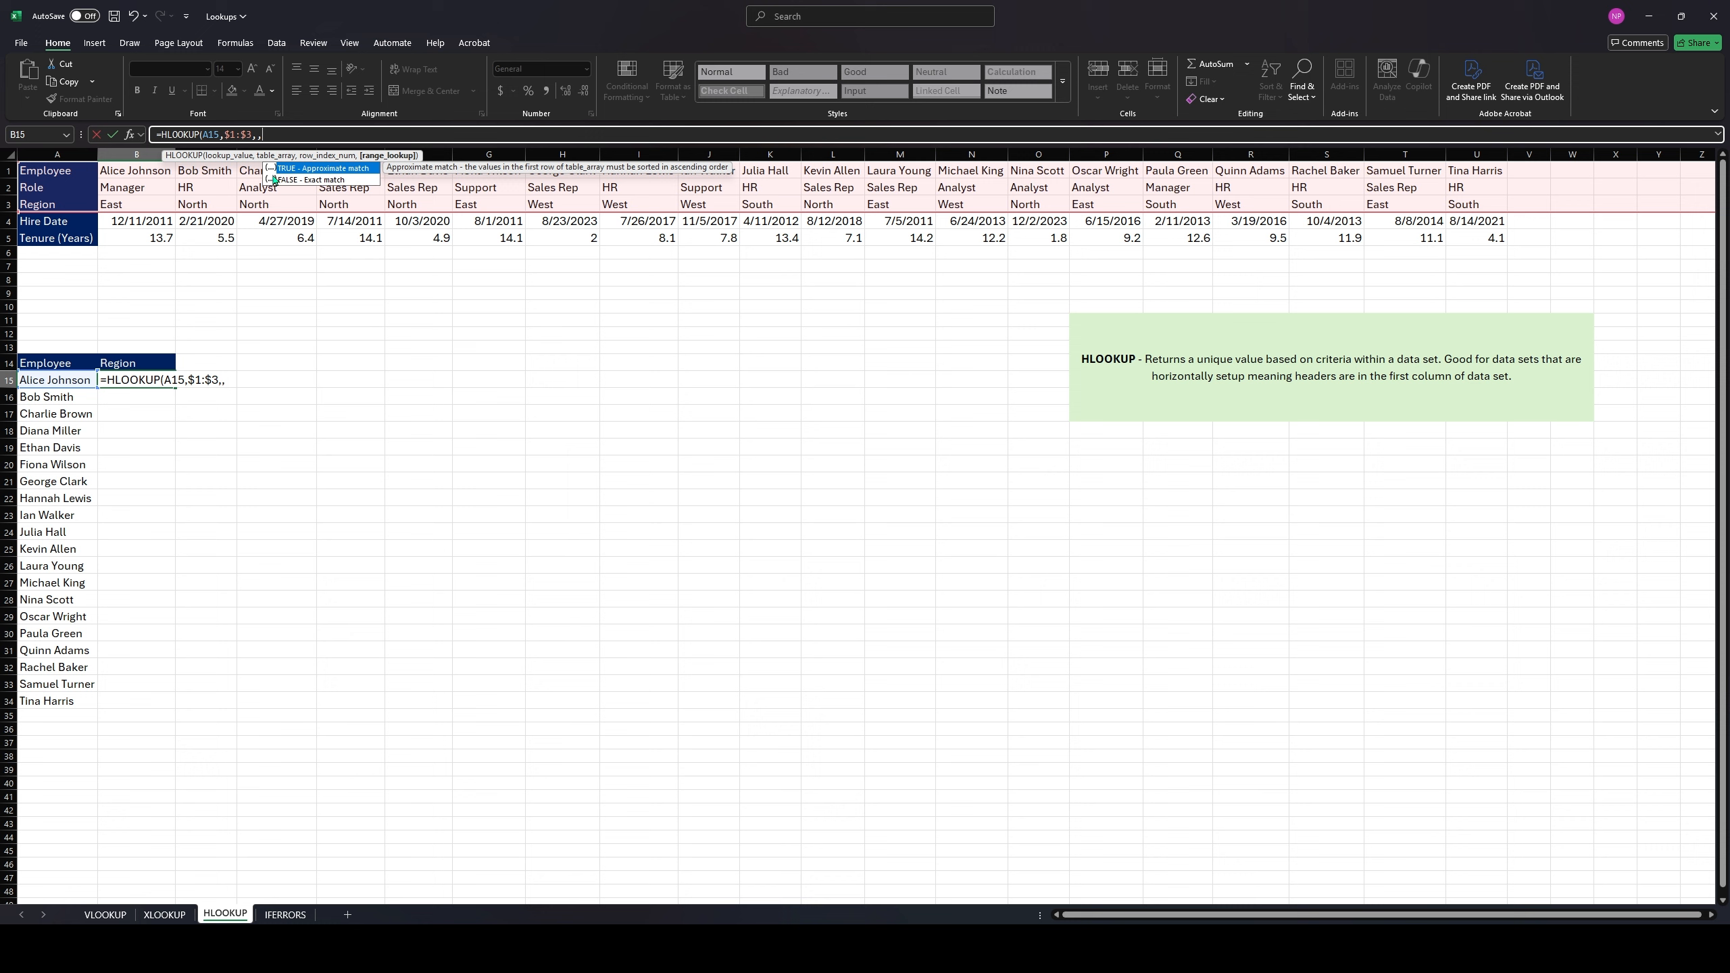
pyautogui.press('BackSpace')
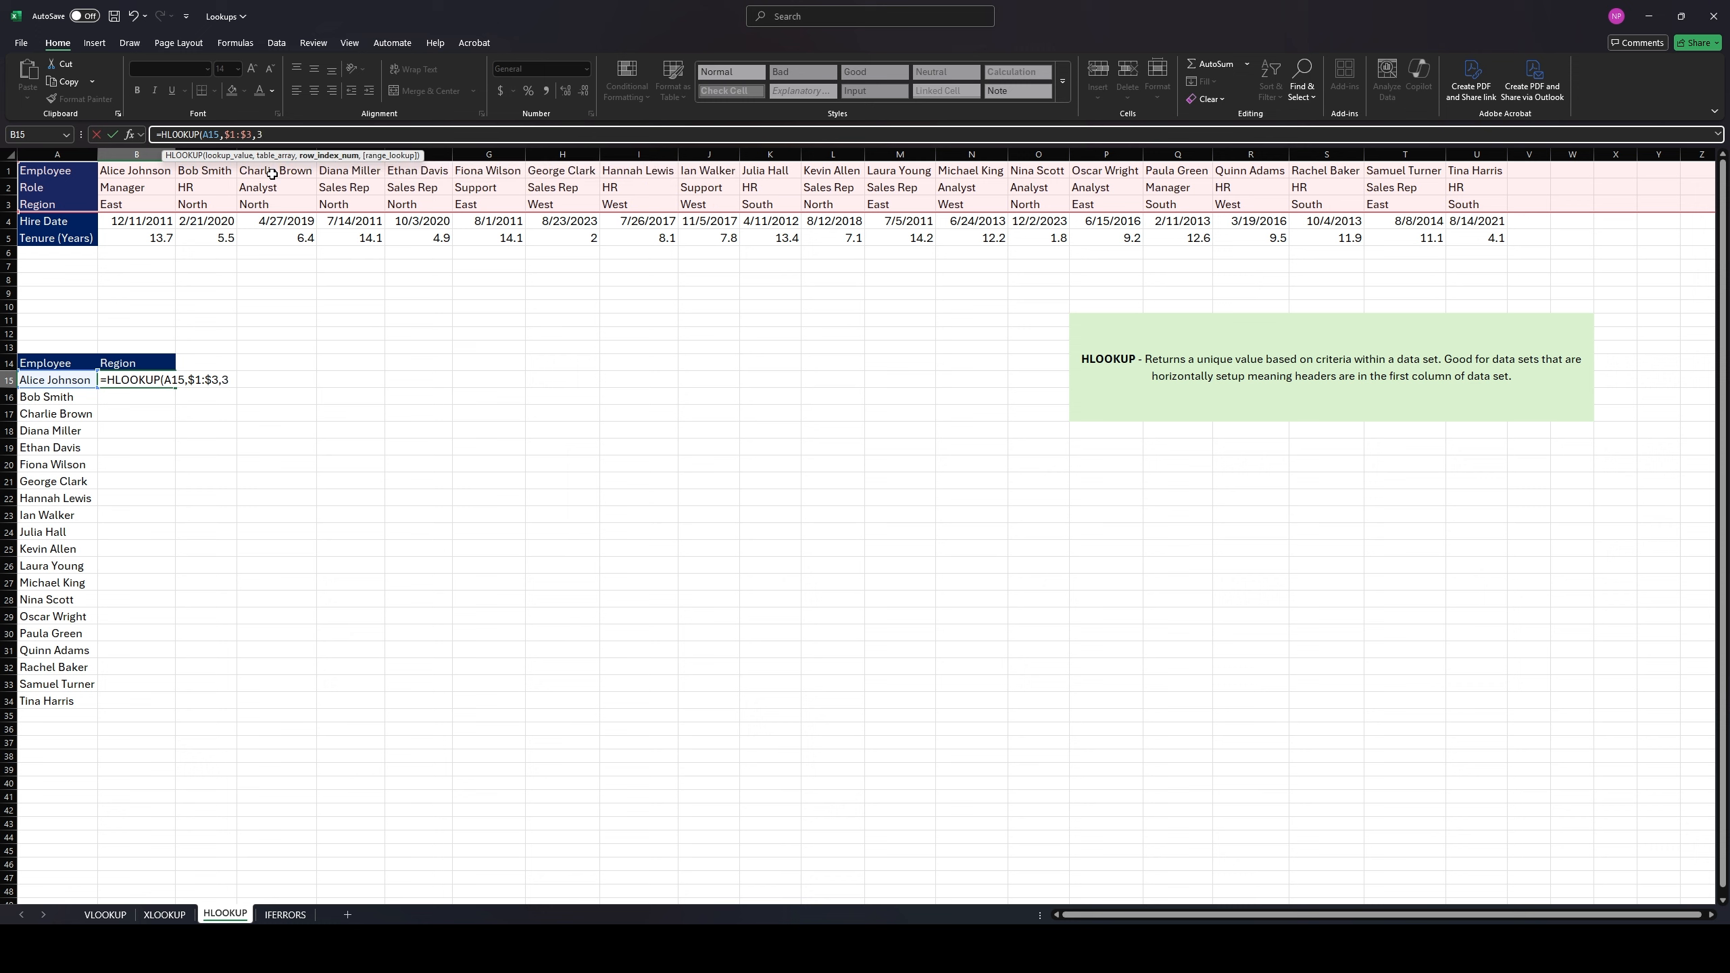
pyautogui.write('3,')
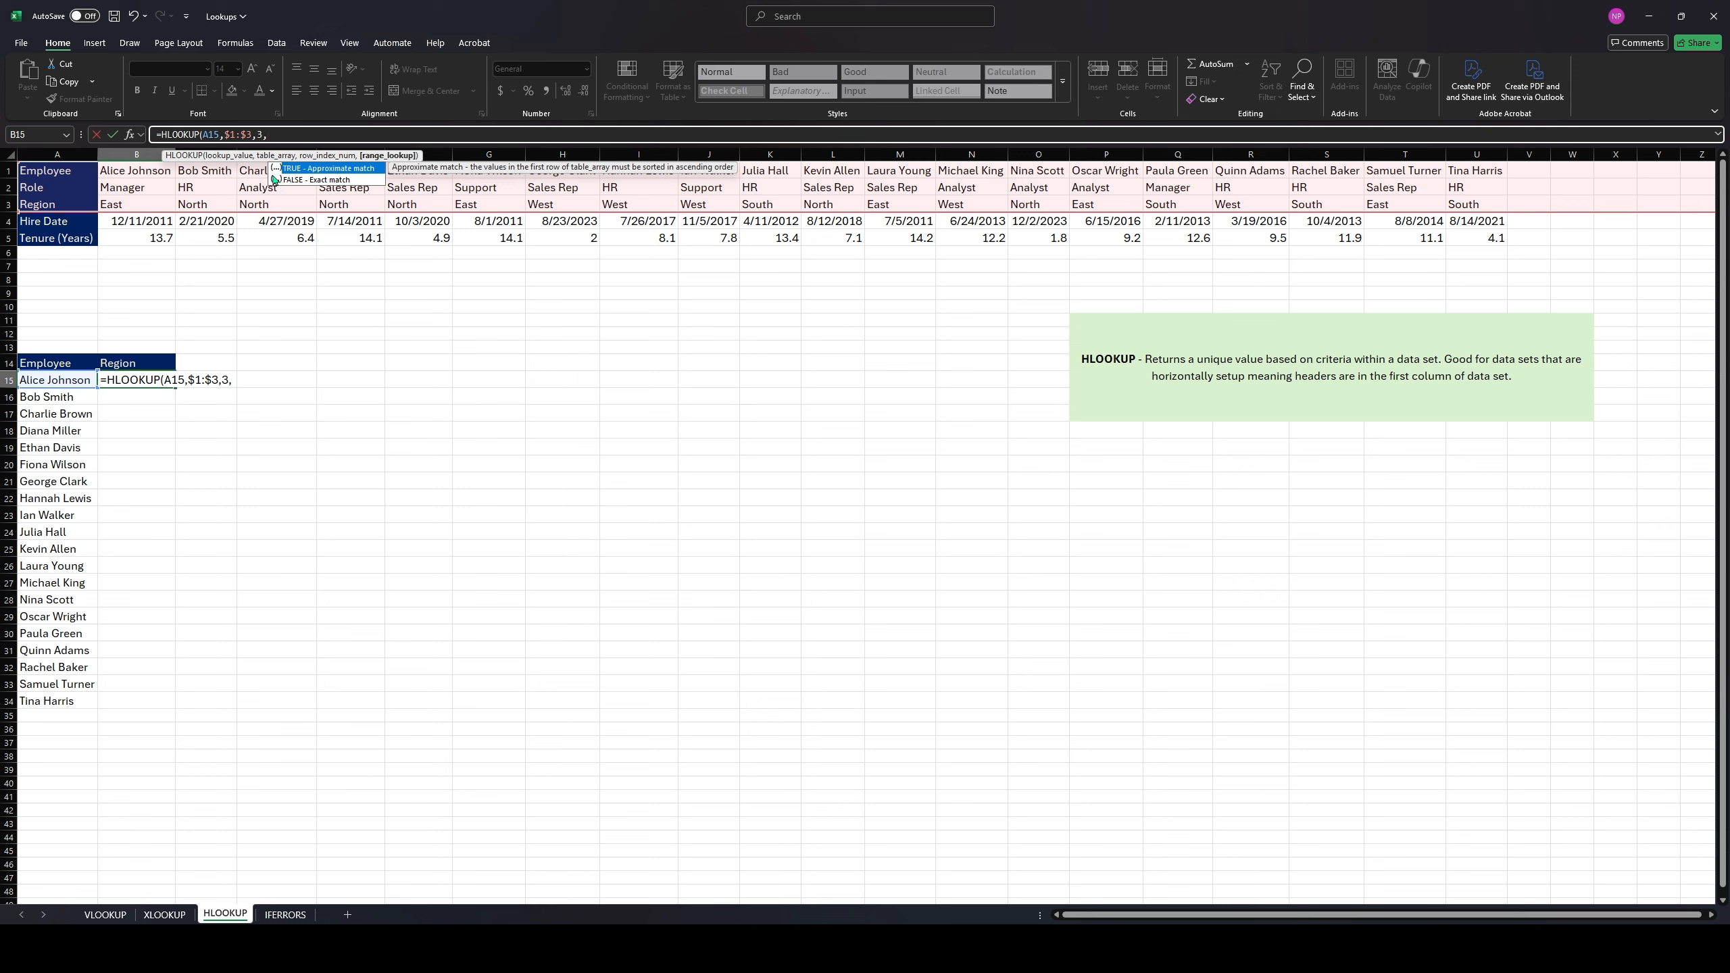
pyautogui.write('FALSE)')
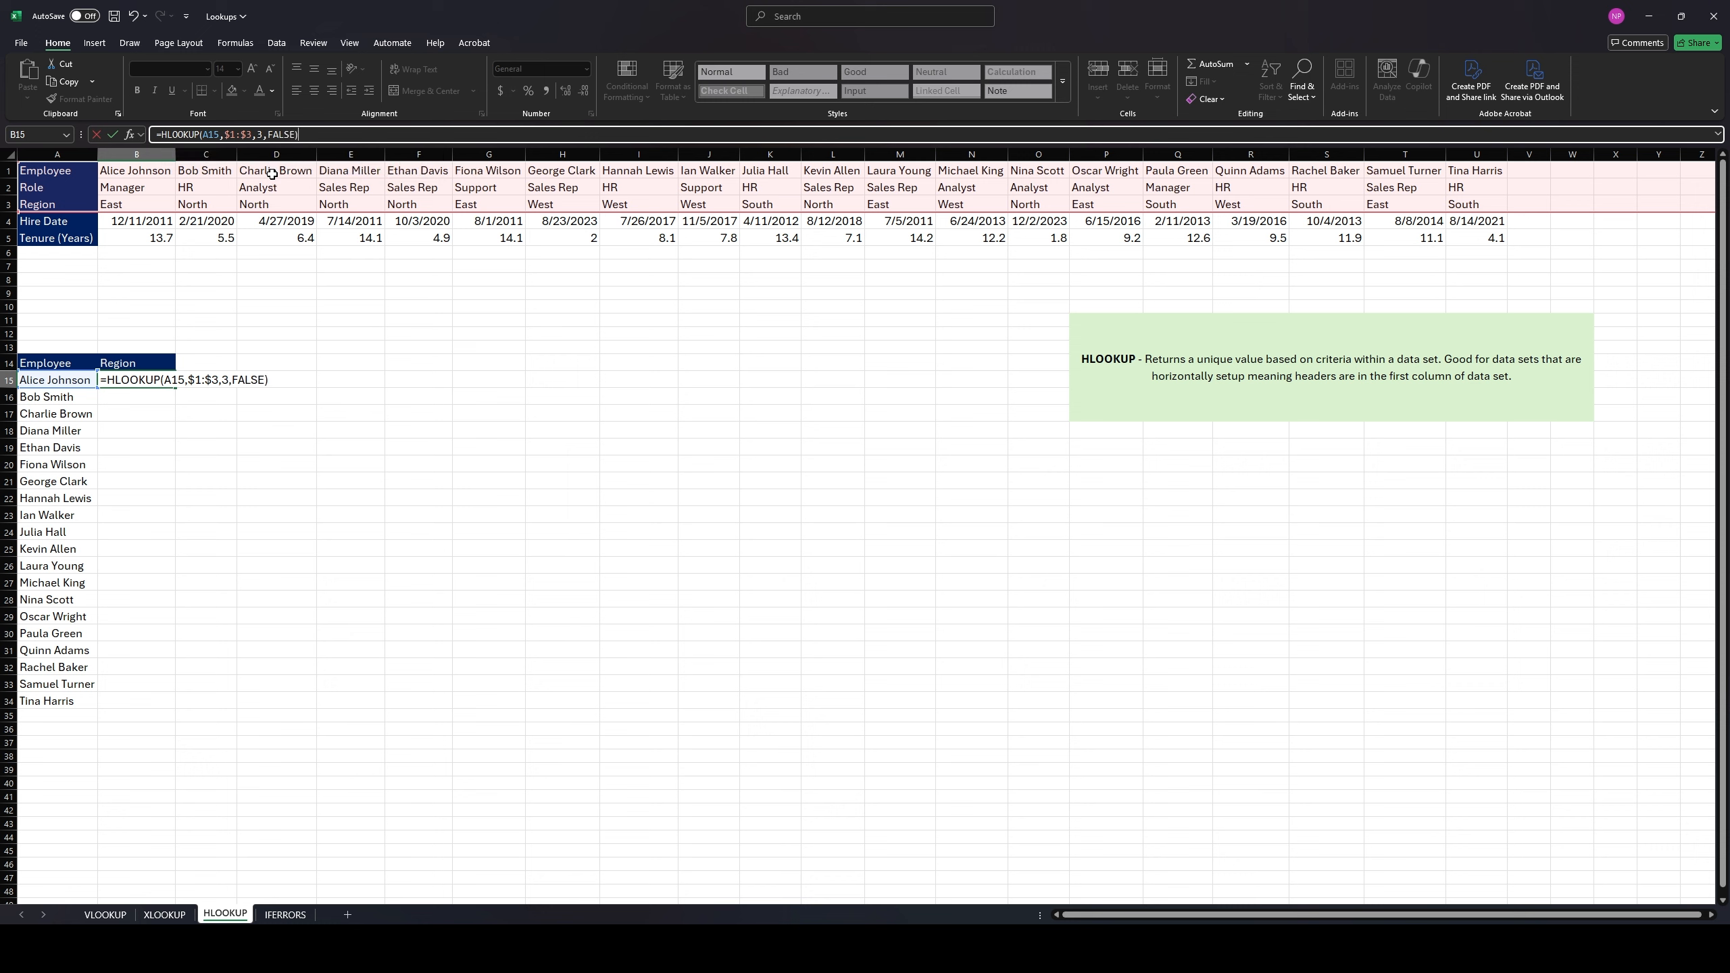
pyautogui.press('Return')
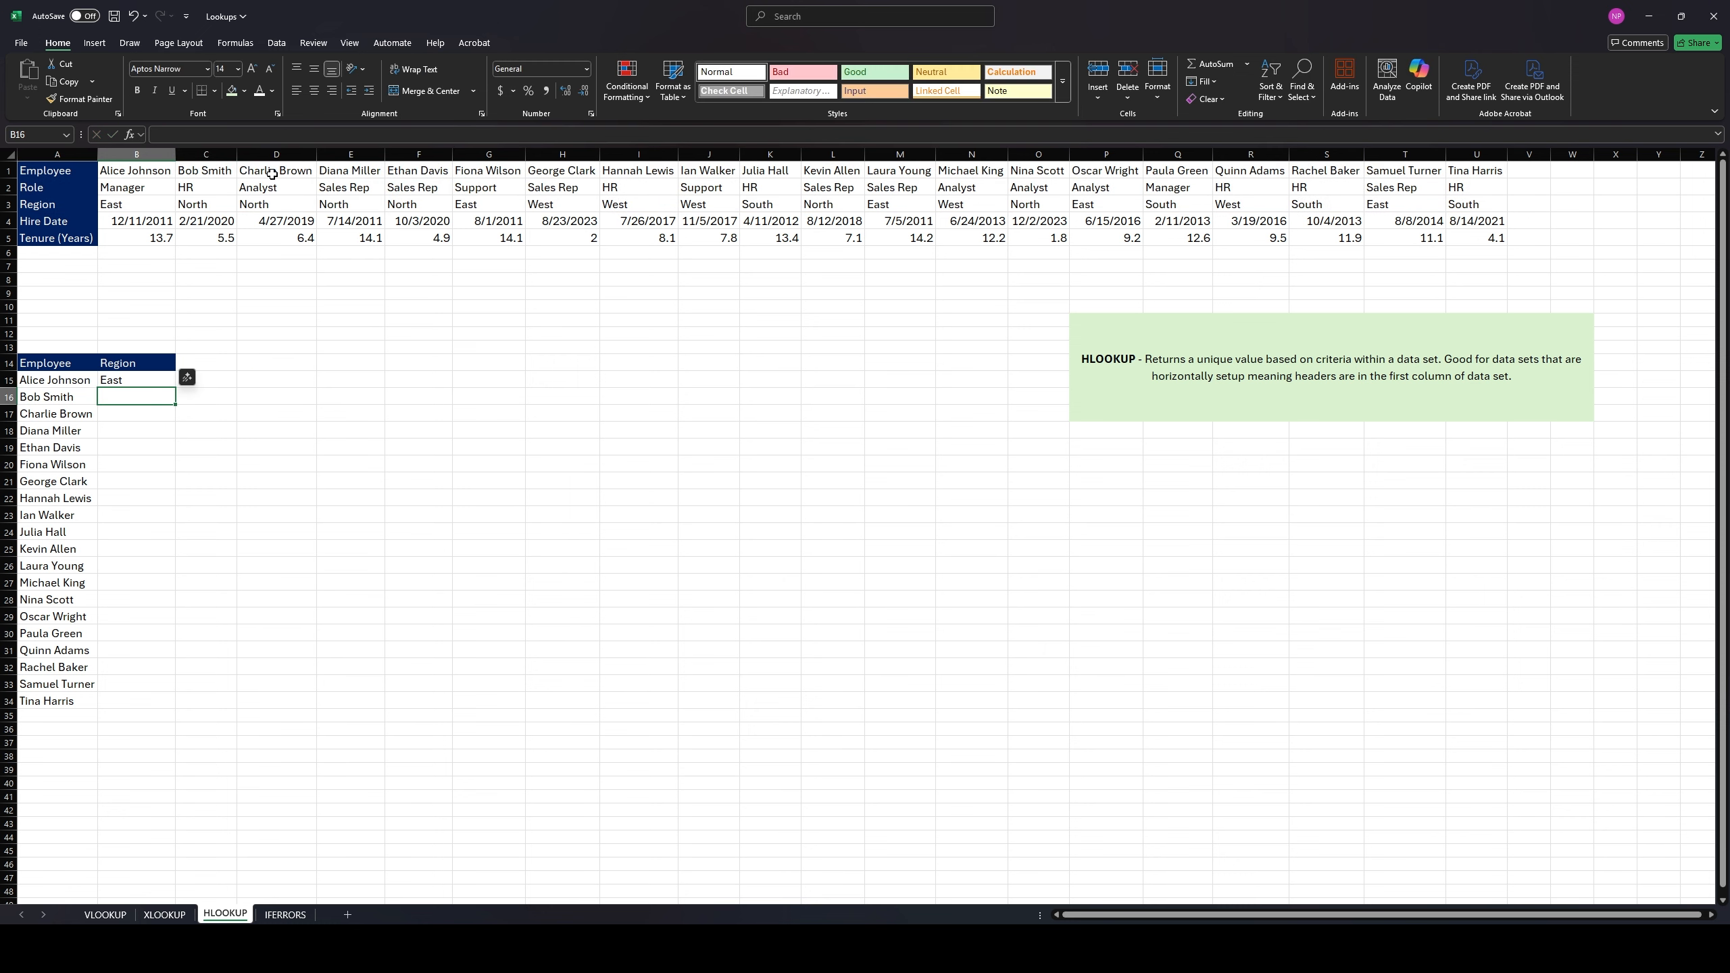
# Fill the B15 HLOOKUP formula down the Region column through B34 and review the filled range
pyautogui.click(148, 380)
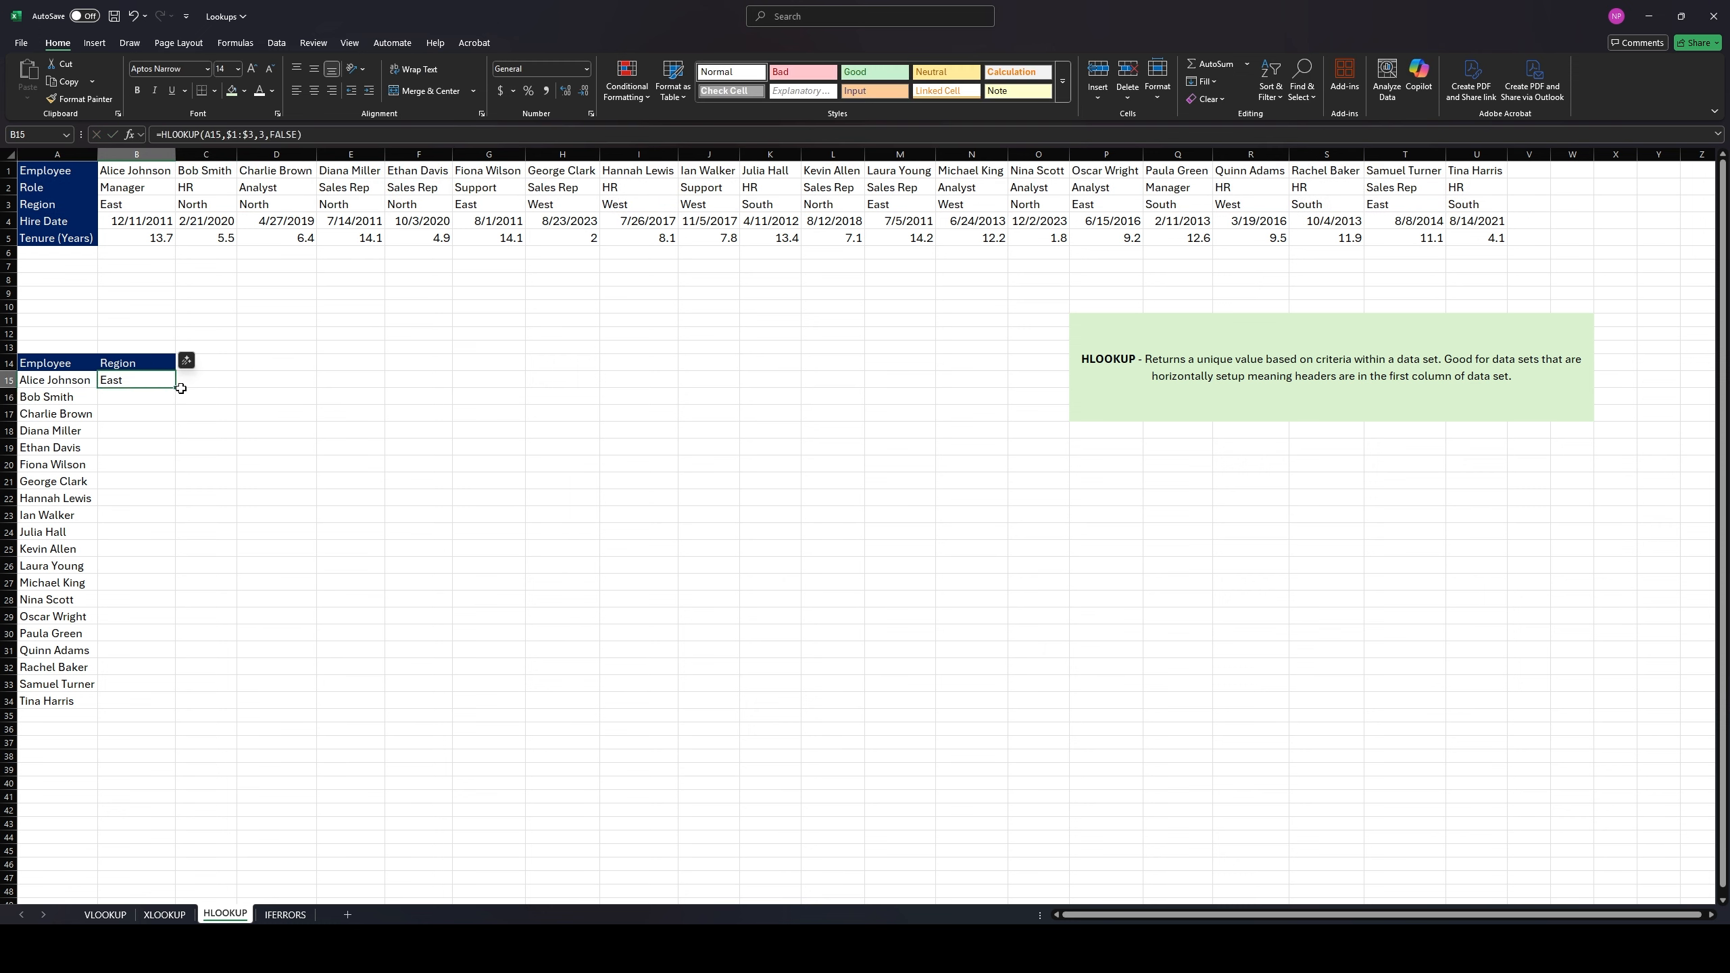
pyautogui.doubleClick(178, 387)
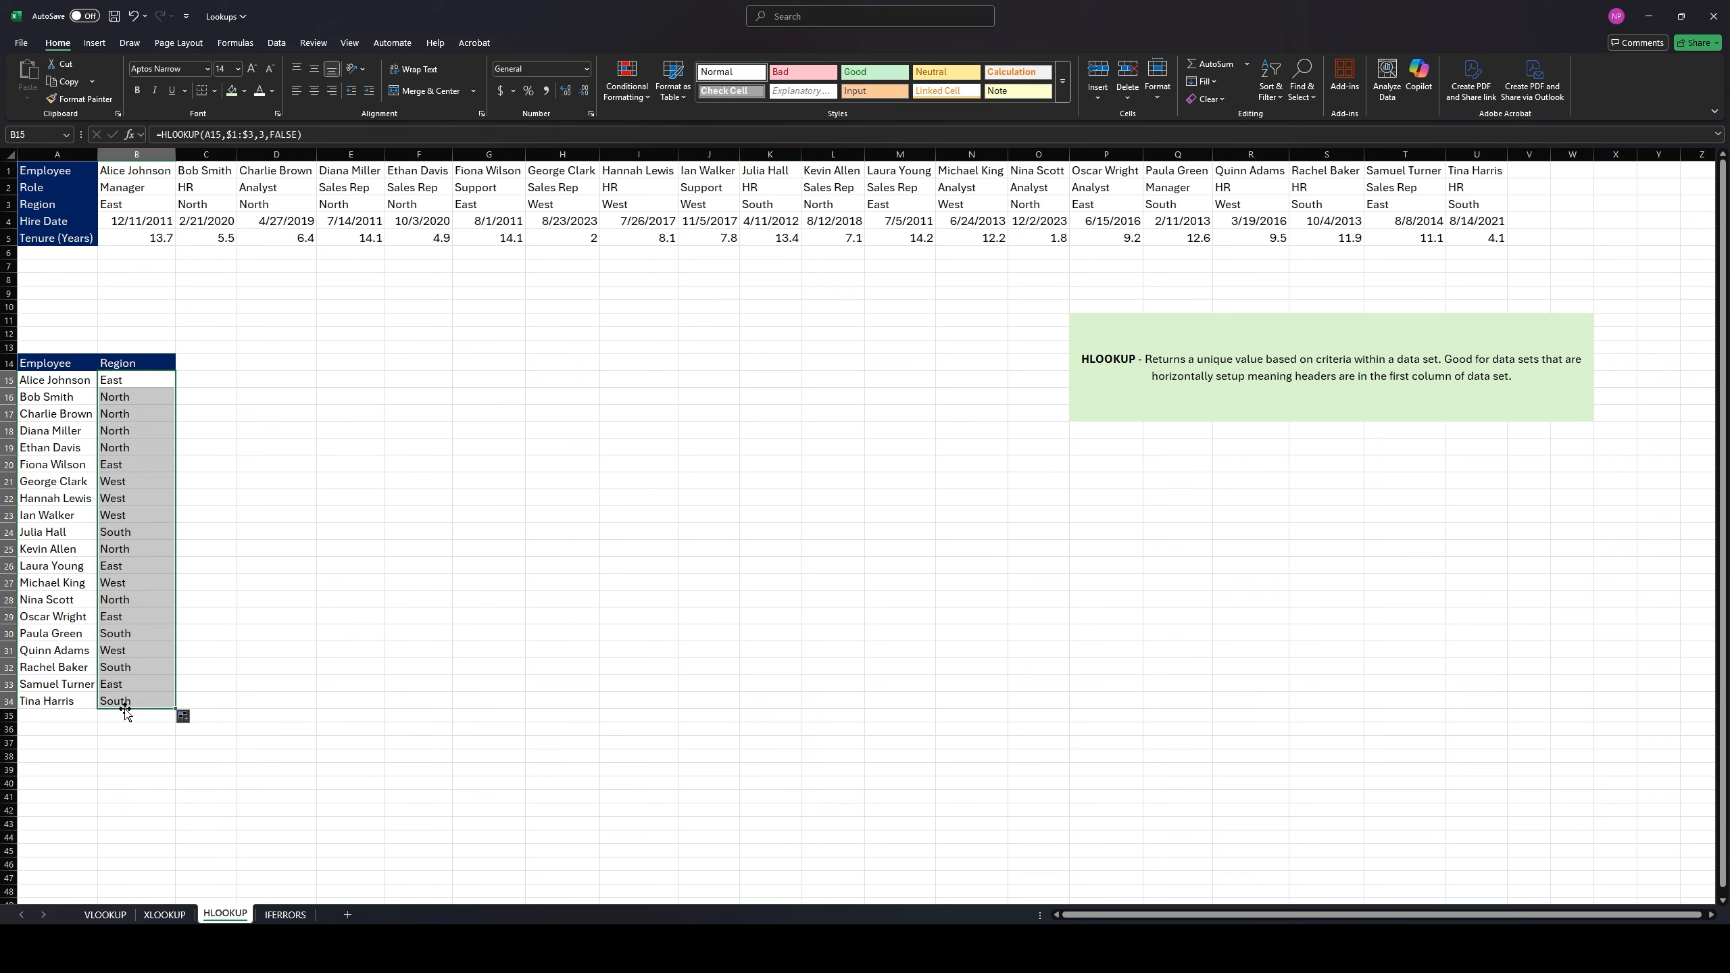
pyautogui.moveTo(123, 706); pyautogui.dragTo(121, 364)
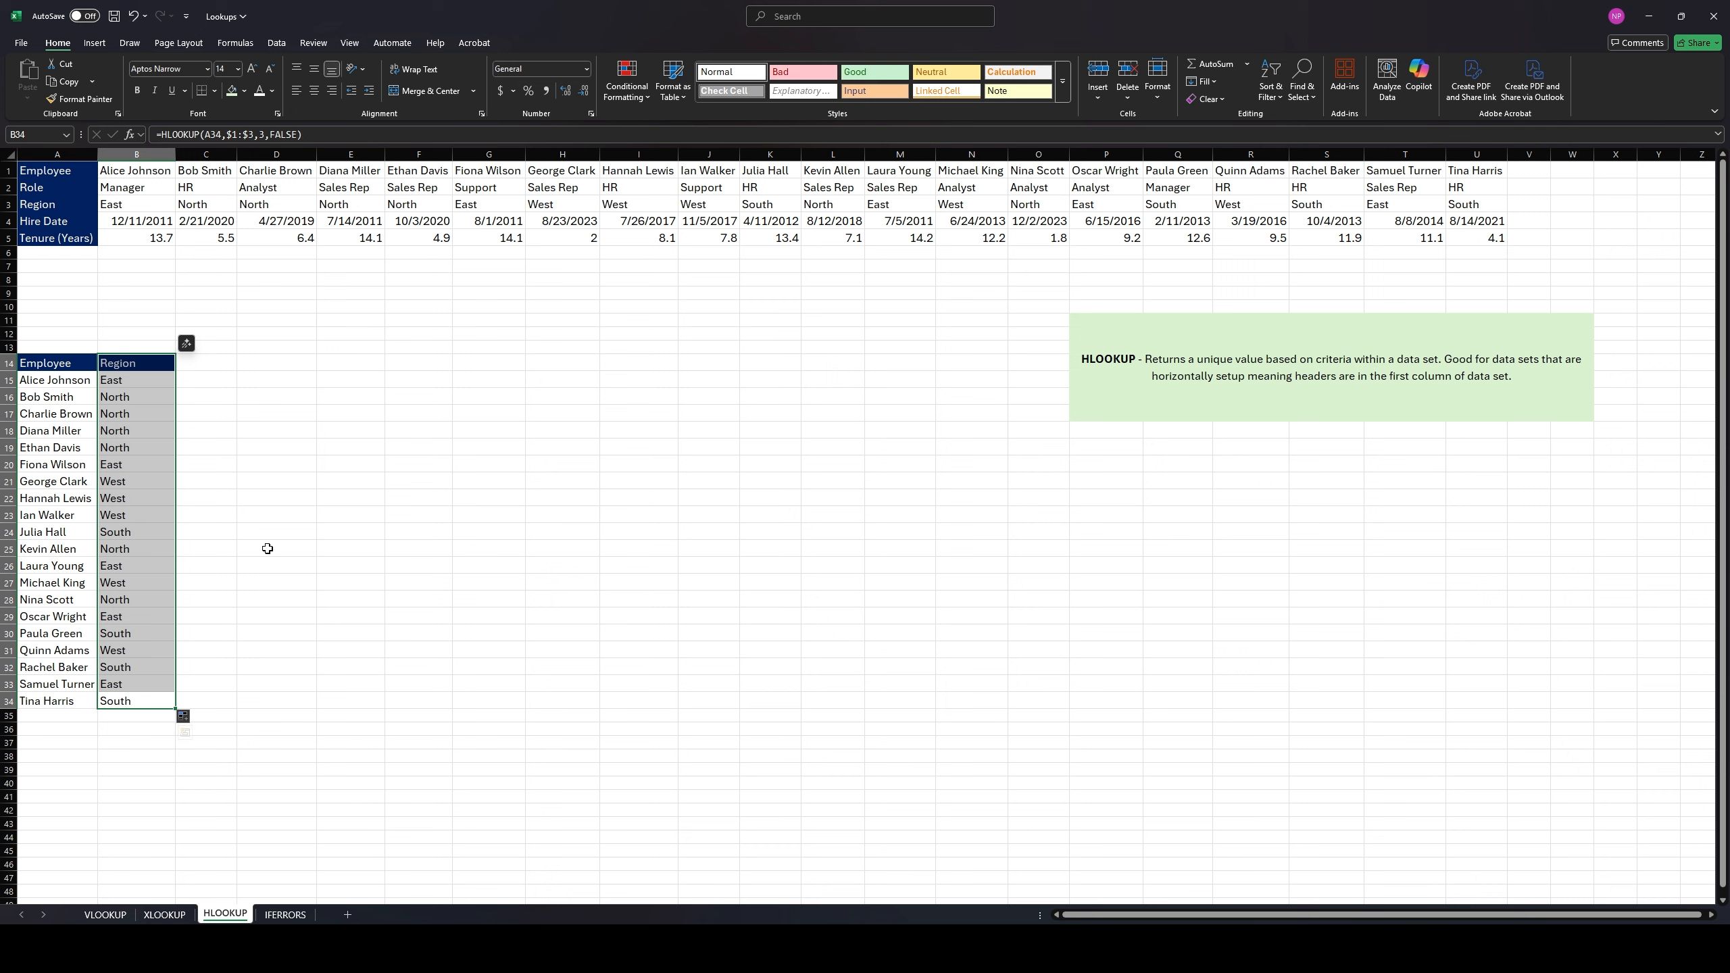
pyautogui.click(224, 398)
# Change the HLOOKUP table array in B15 to the relative reference 1:3 and fill the formula down through B34
pyautogui.click(134, 380)
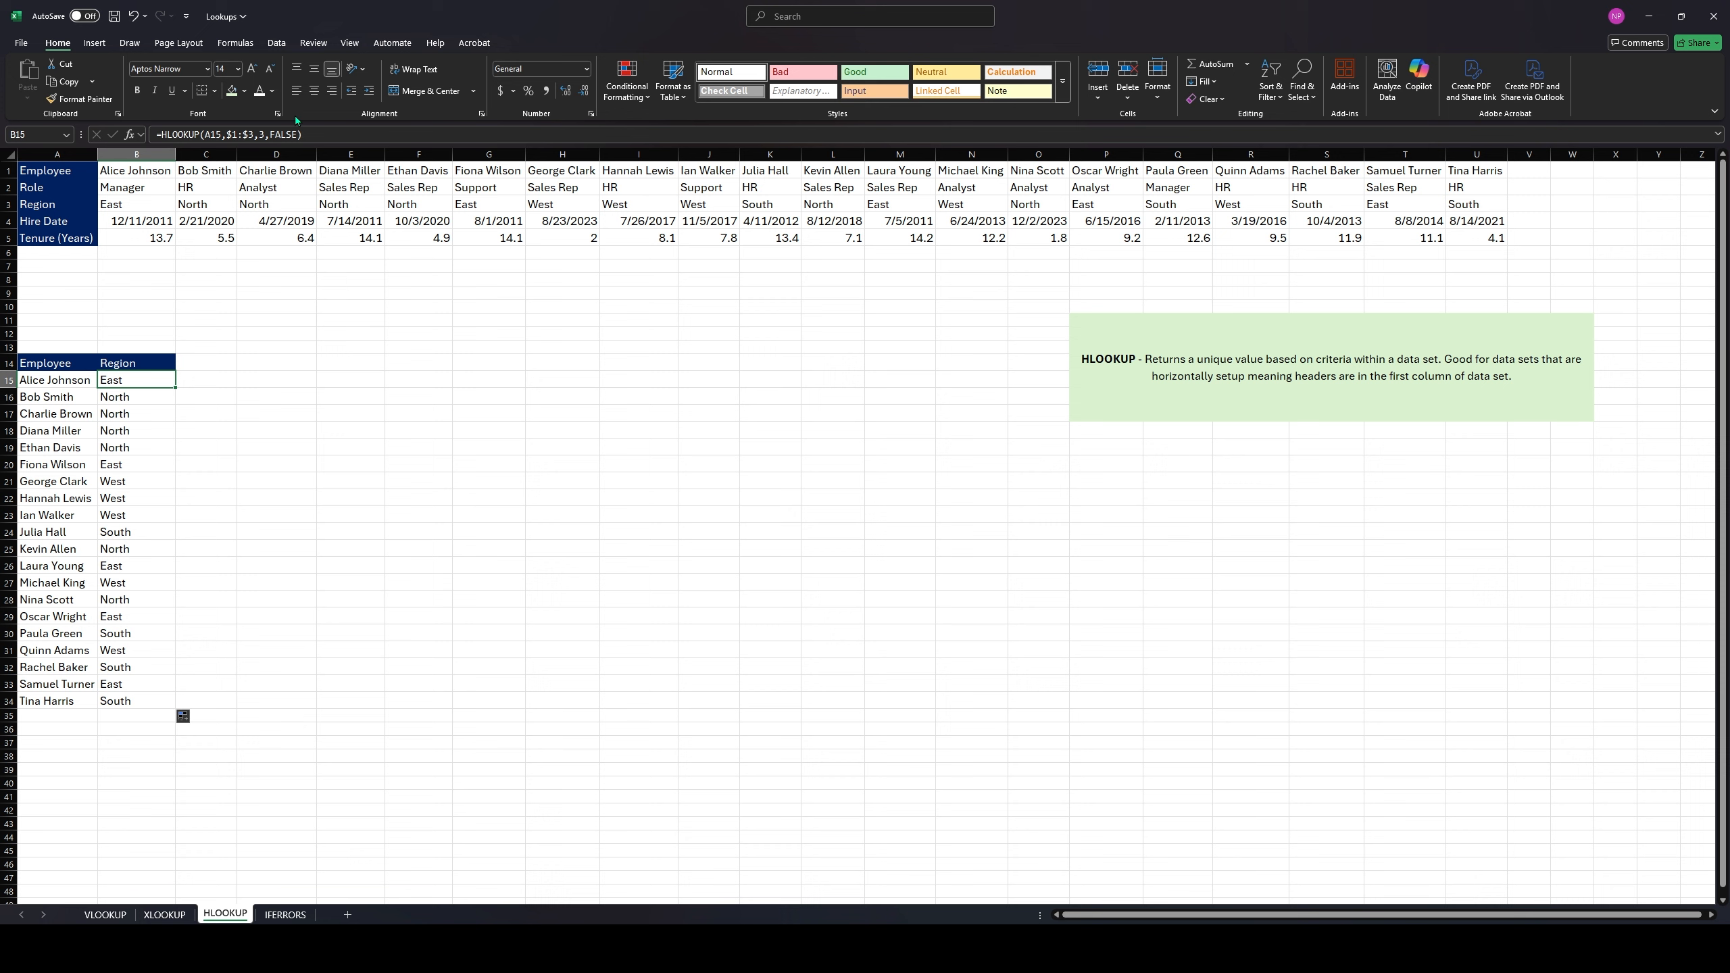
pyautogui.click(244, 134)
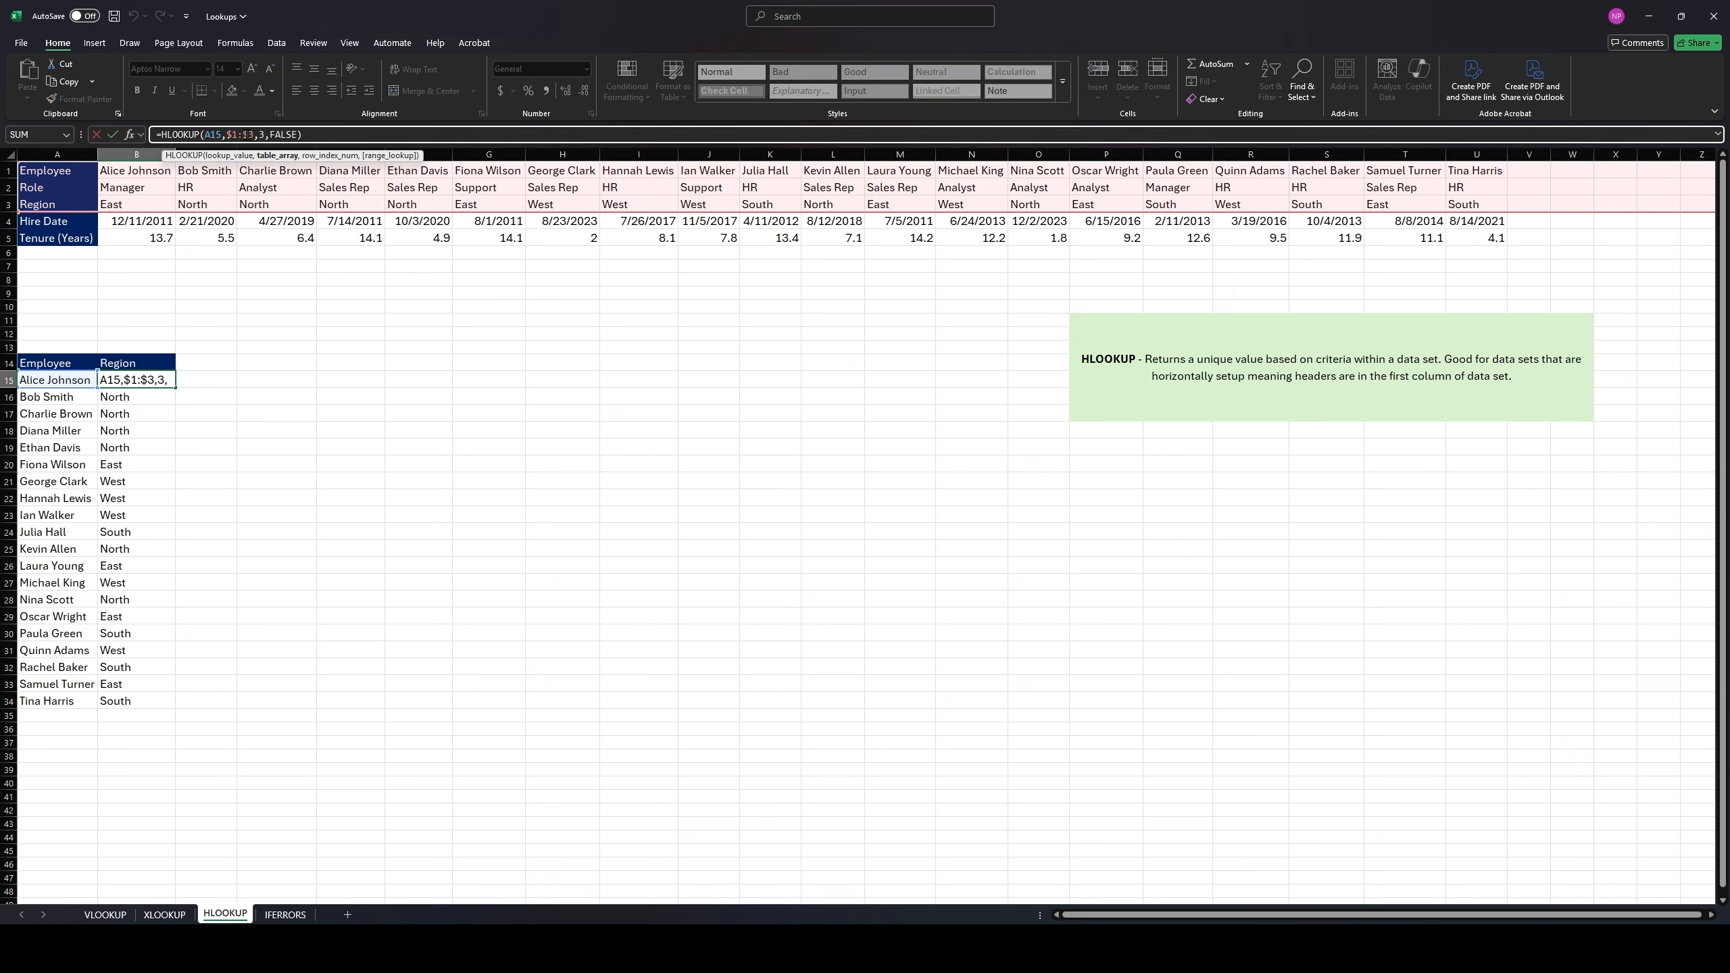
pyautogui.press('BackSpace')
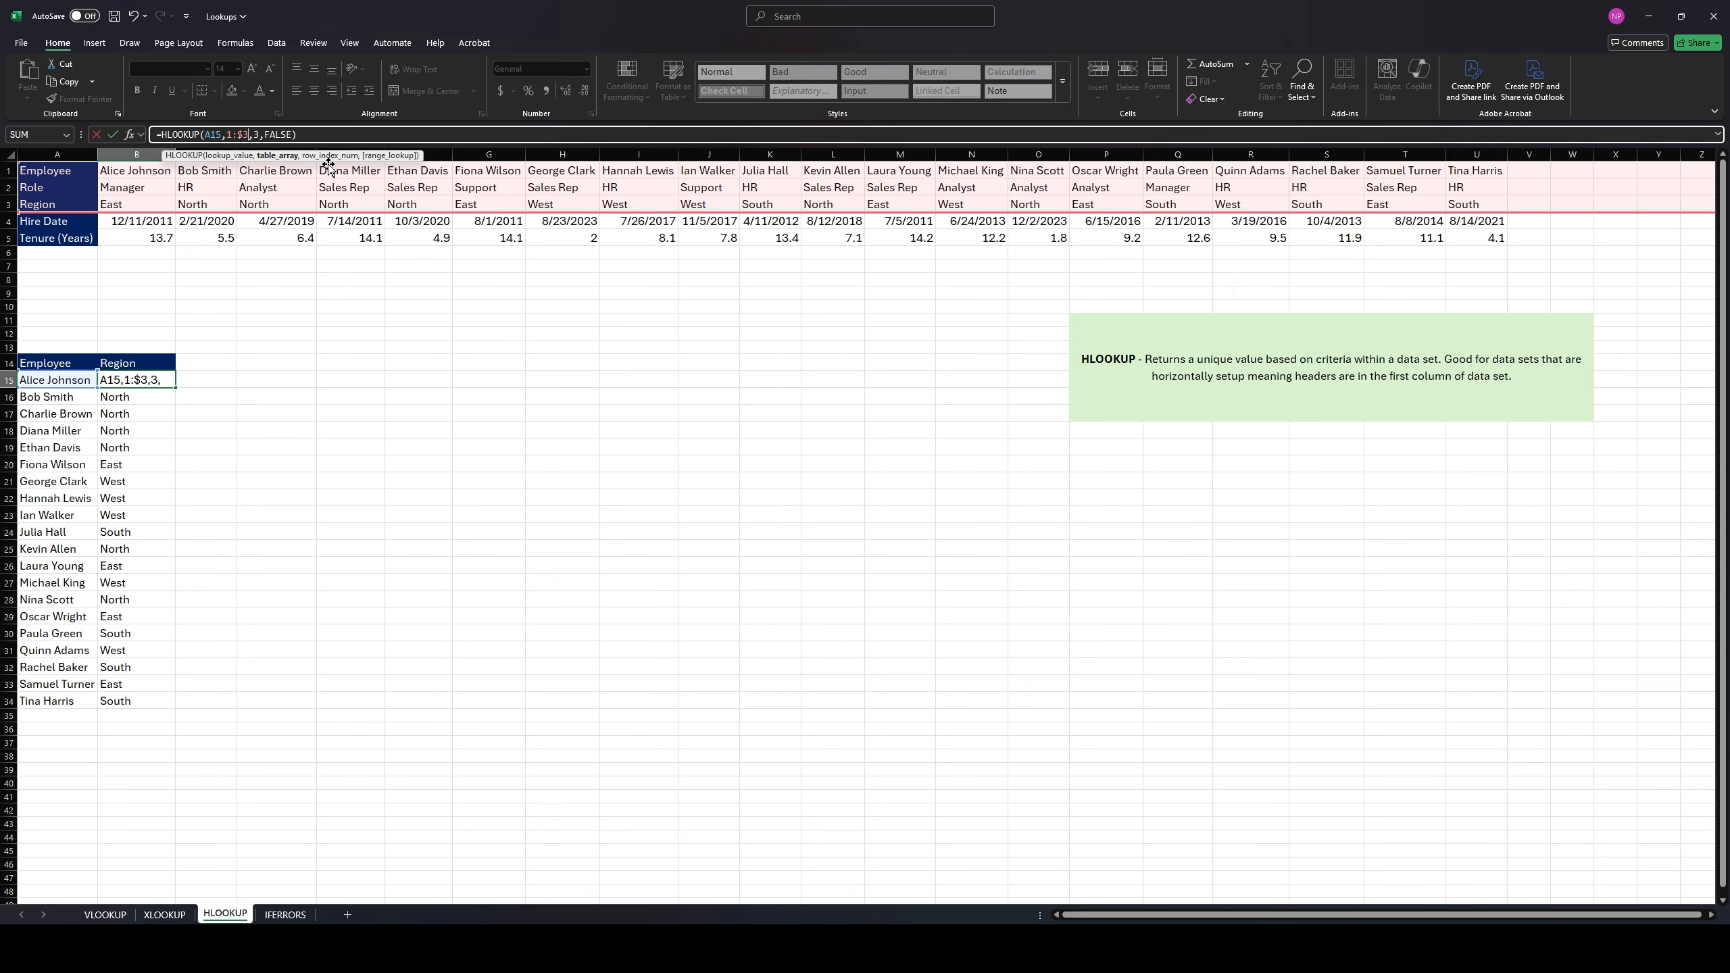
pyautogui.press('BackSpace')
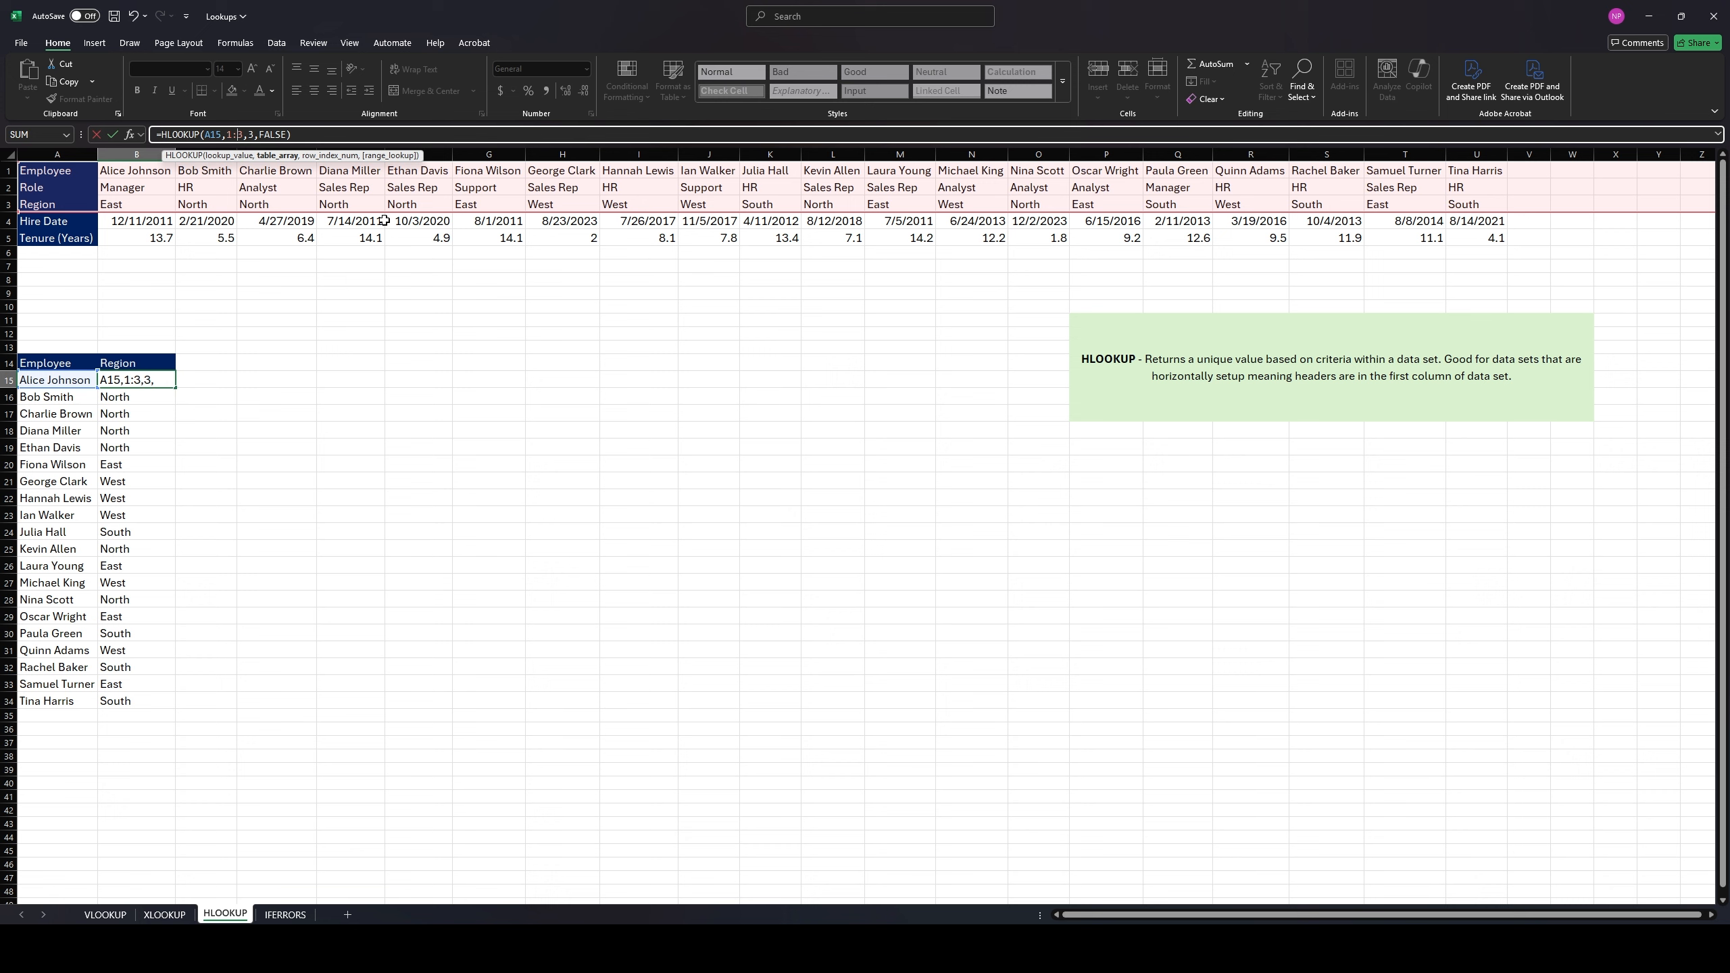
pyautogui.click(125, 381)
pyautogui.moveTo(125, 380); pyautogui.dragTo(142, 382)
pyautogui.press('Return')
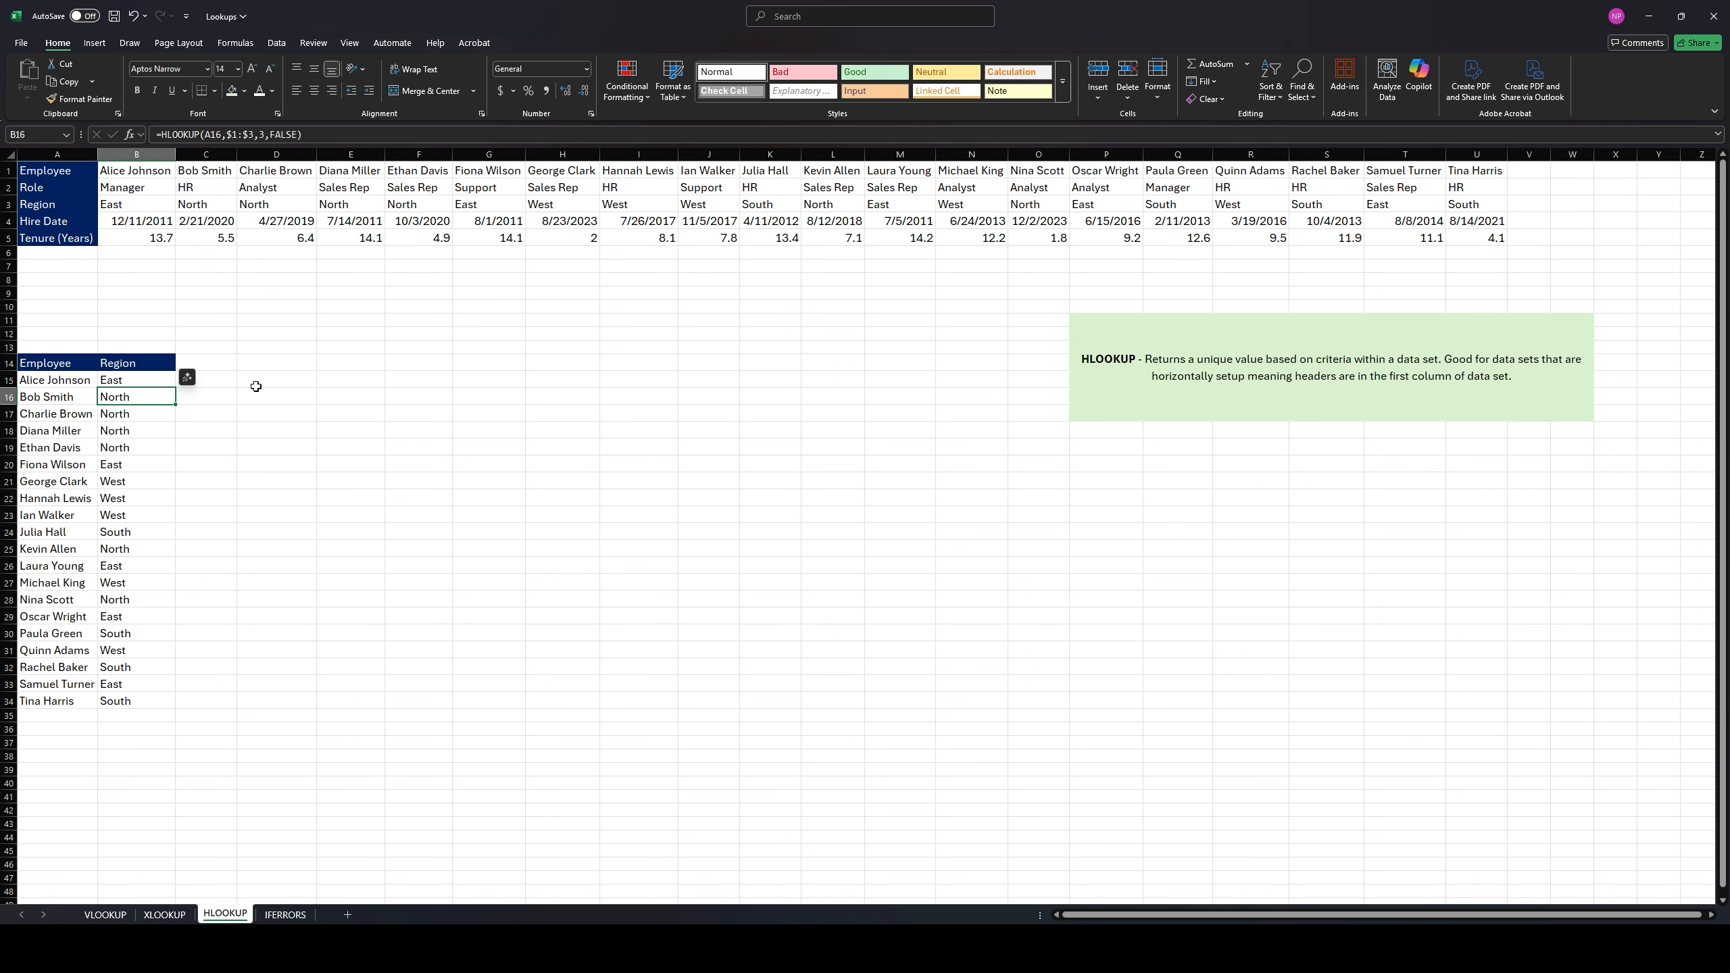
pyautogui.click(161, 379)
pyautogui.doubleClick(174, 387)
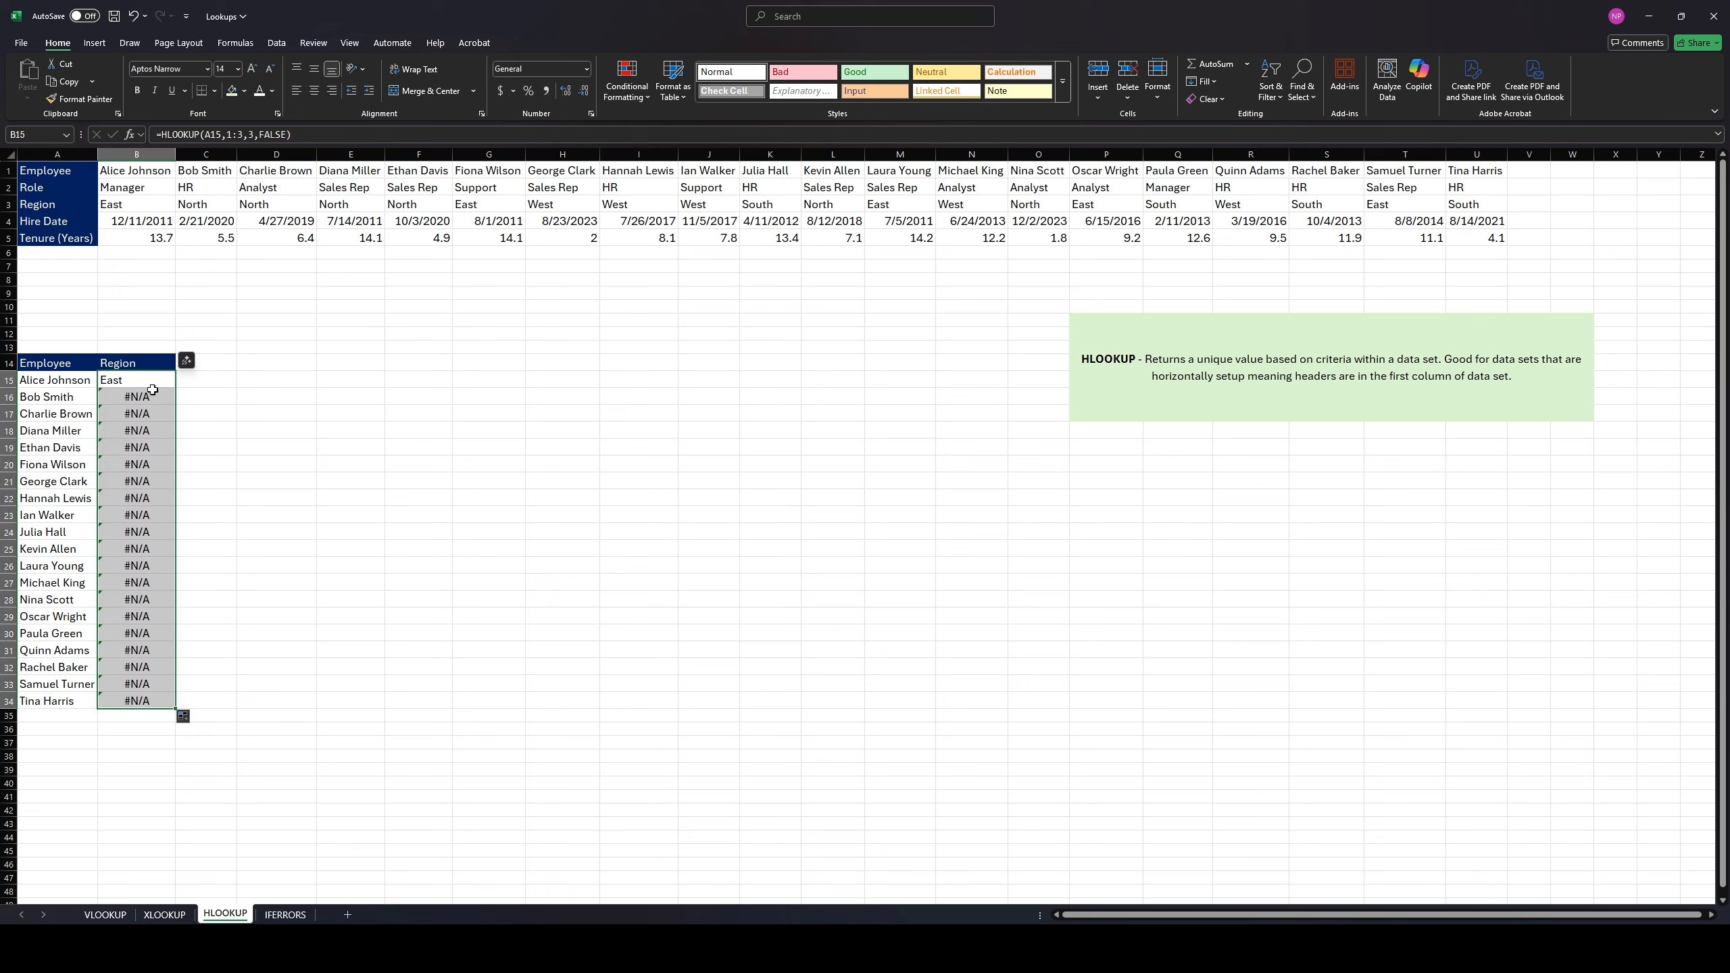
# Inspect the table array references in the copied HLOOKUP formulas in B16, B17 and B18
pyautogui.doubleClick(158, 398)
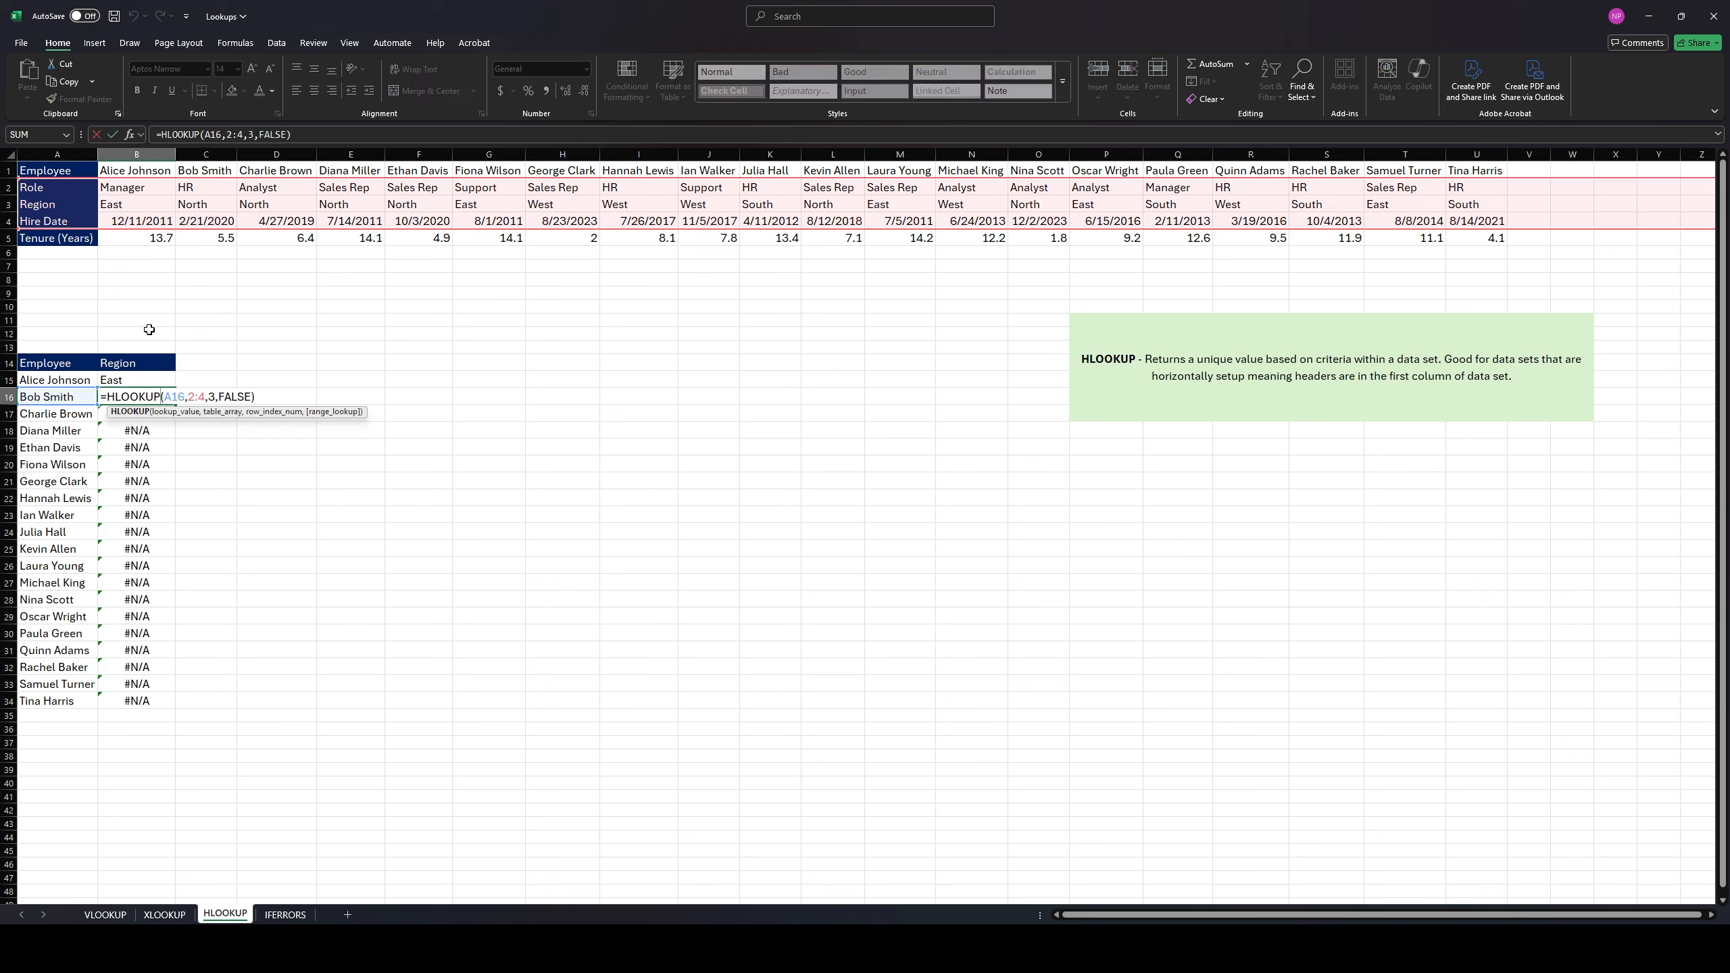
pyautogui.press('Escape')
pyautogui.click(157, 411)
pyautogui.doubleClick(156, 412)
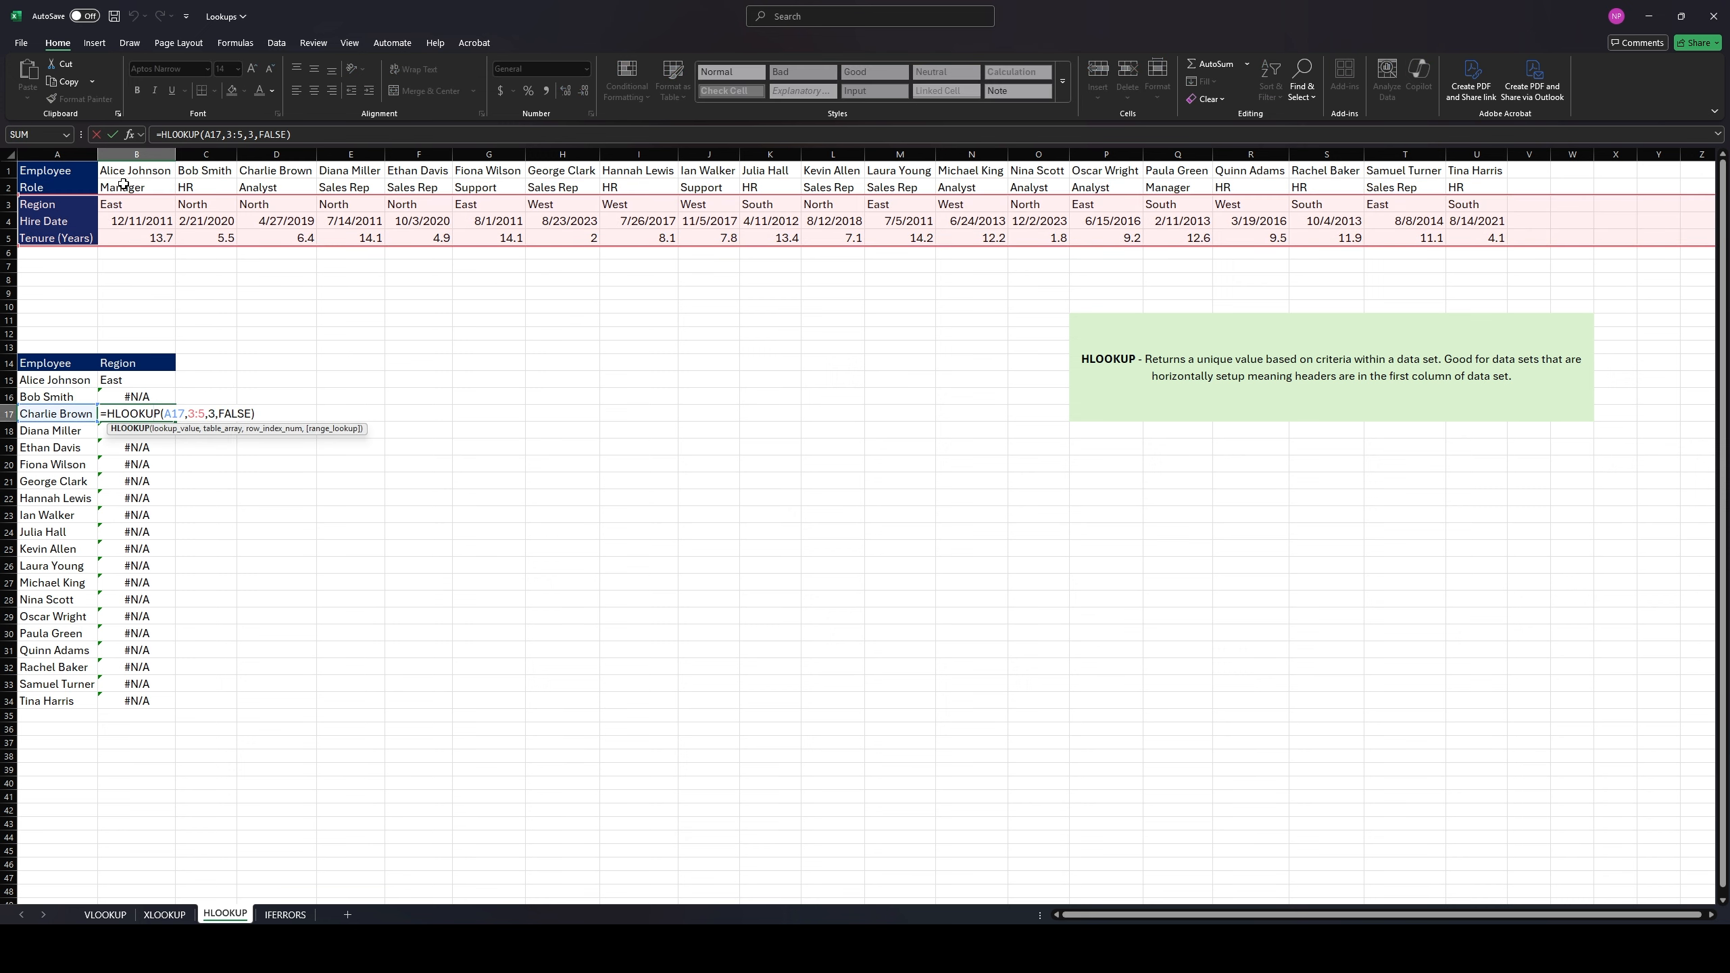
pyautogui.click(131, 434)
pyautogui.doubleClick(131, 434)
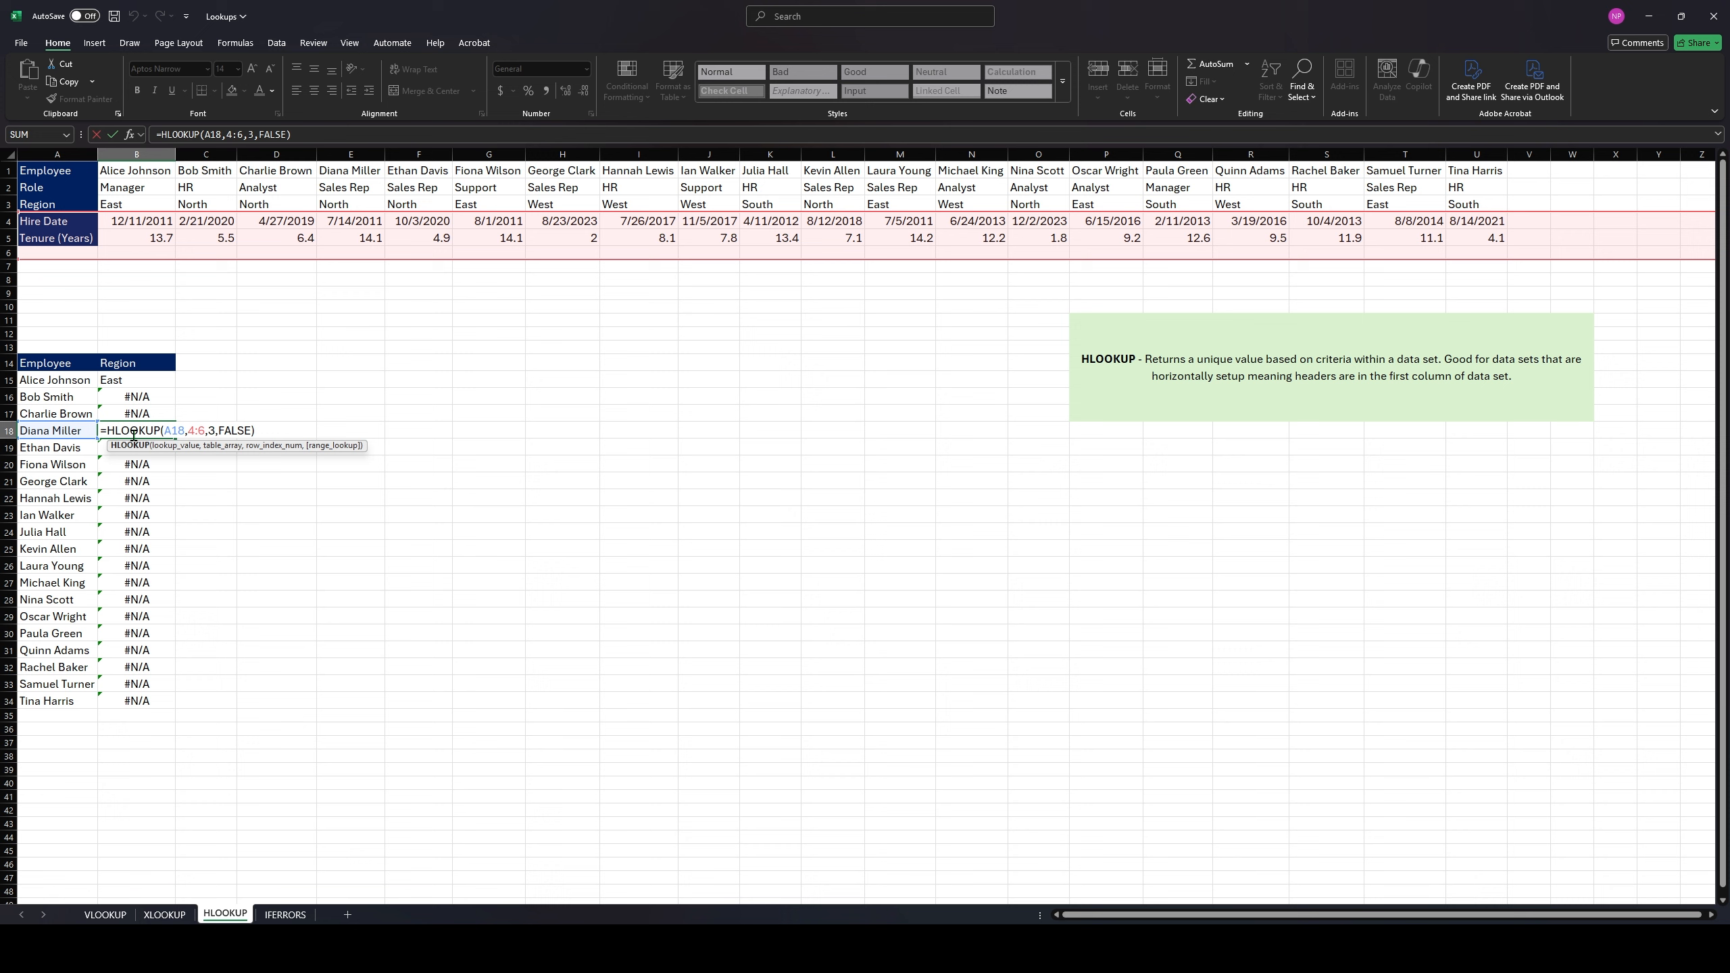
pyautogui.press('Escape')
# Make the B15 table array absolute as $1:$3, refill the formula through B34 and check the reference in B16
pyautogui.click(136, 381)
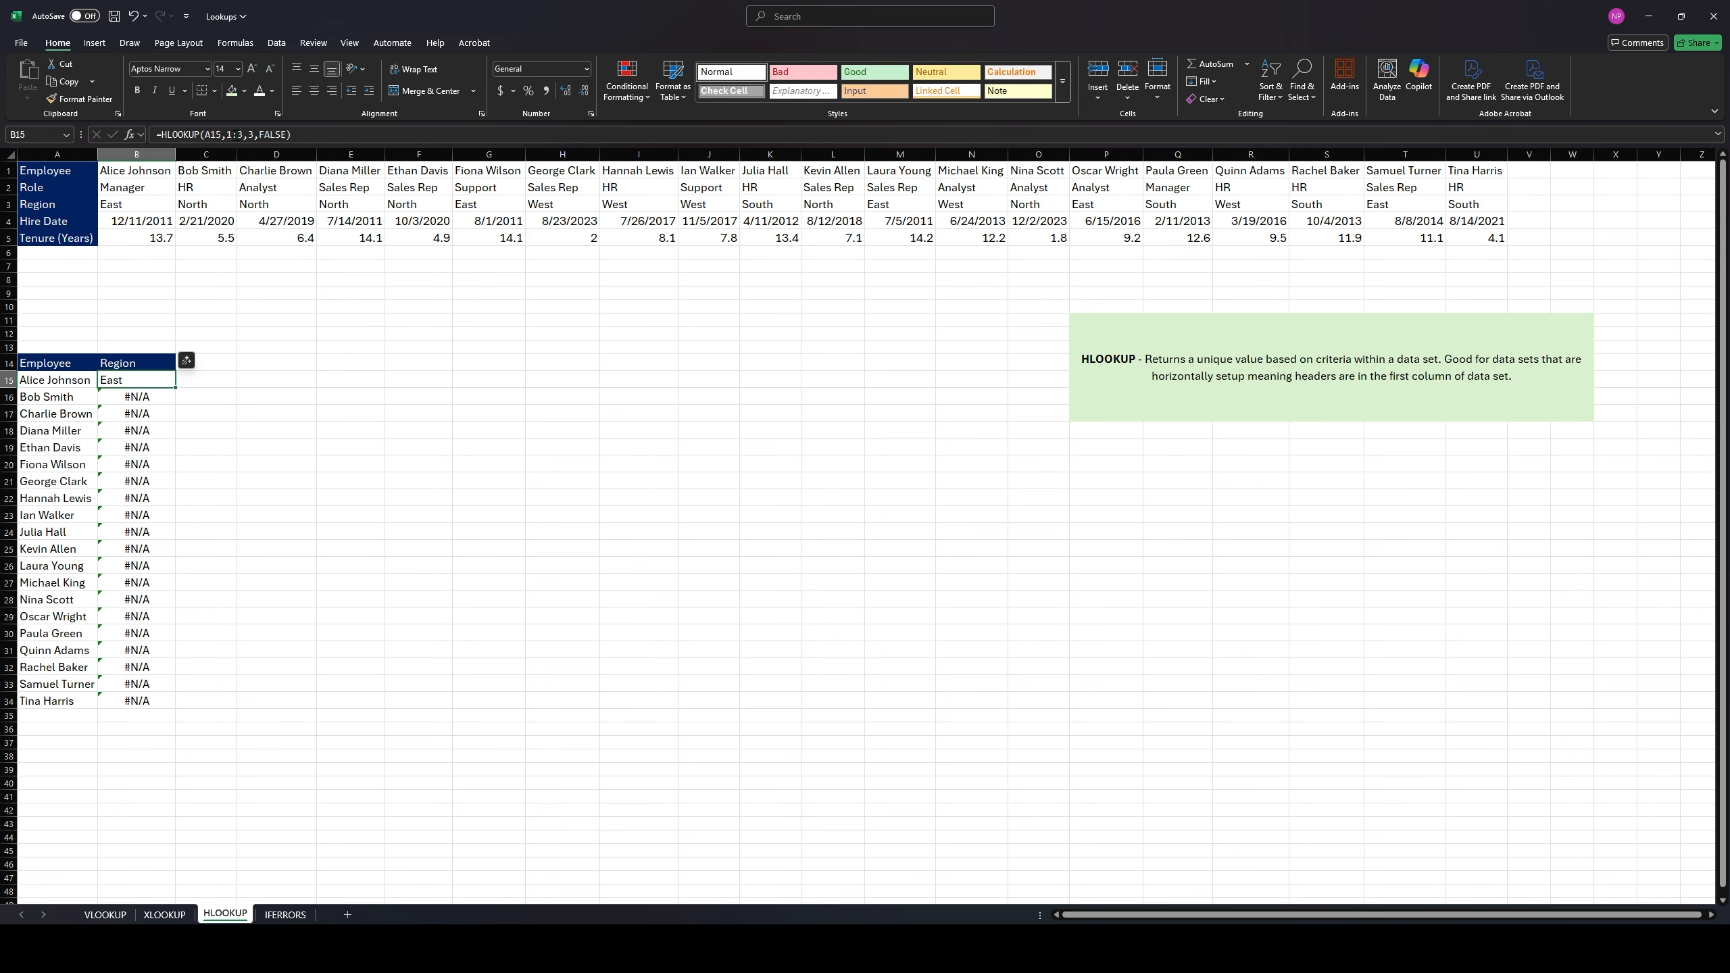
pyautogui.click(242, 134)
pyautogui.press('F4')
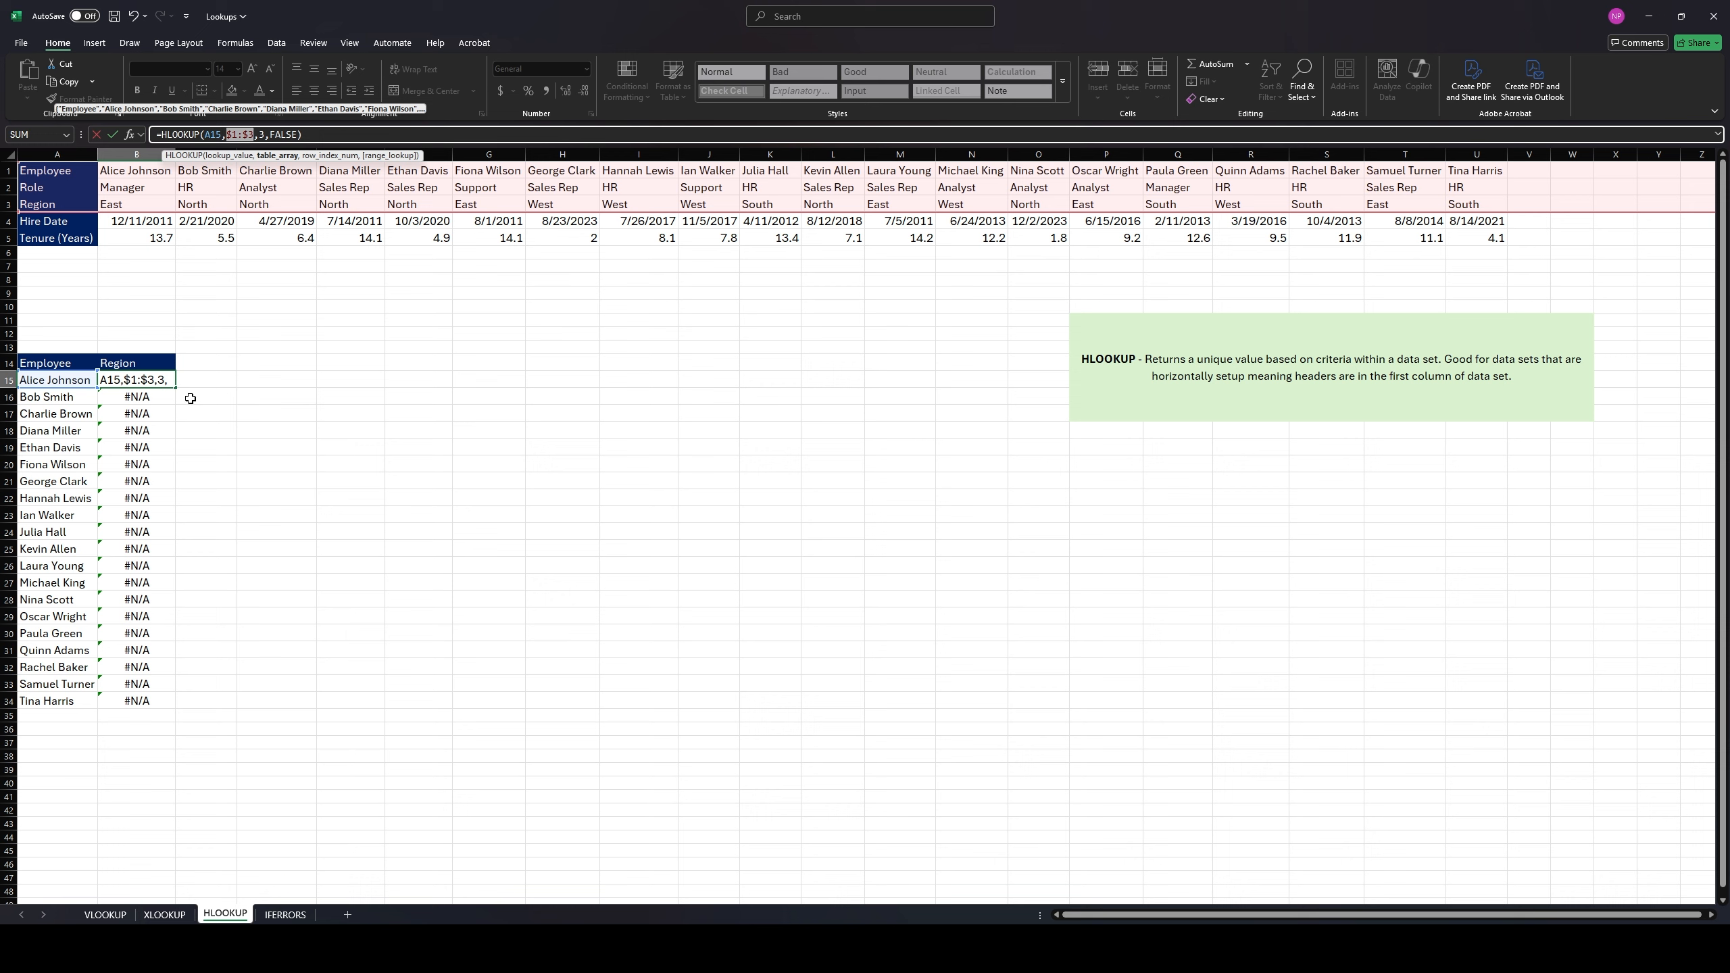
pyautogui.press('Return')
pyautogui.click(167, 378)
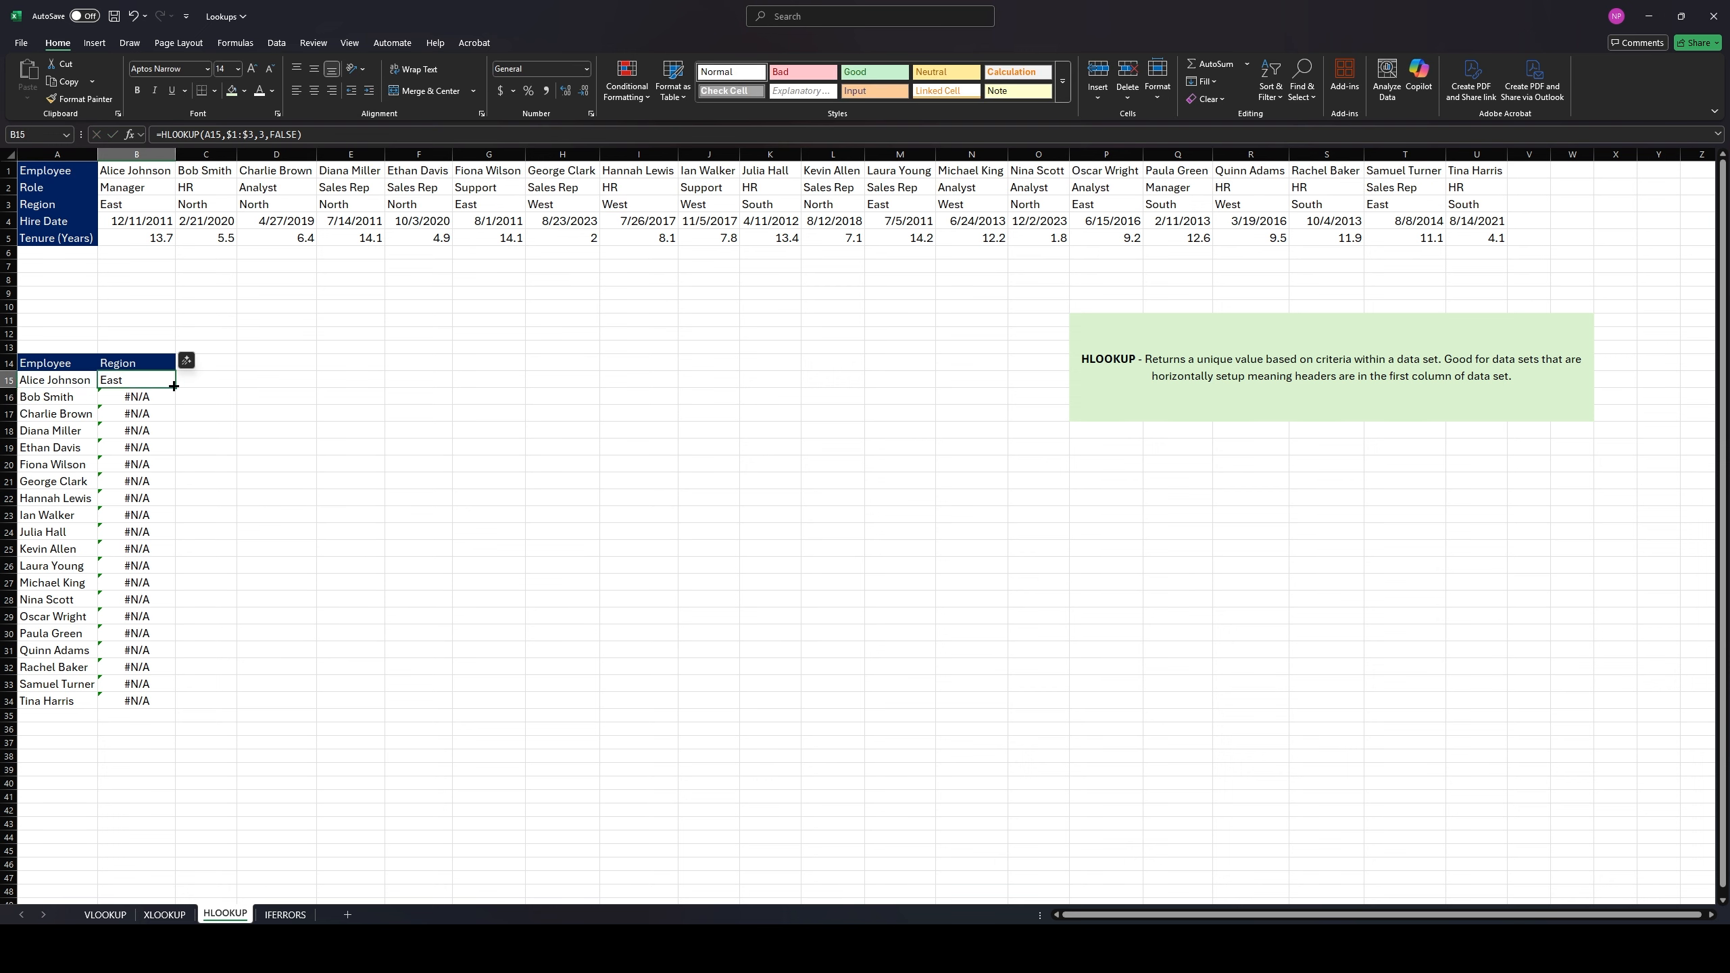
pyautogui.doubleClick(175, 387)
pyautogui.doubleClick(139, 397)
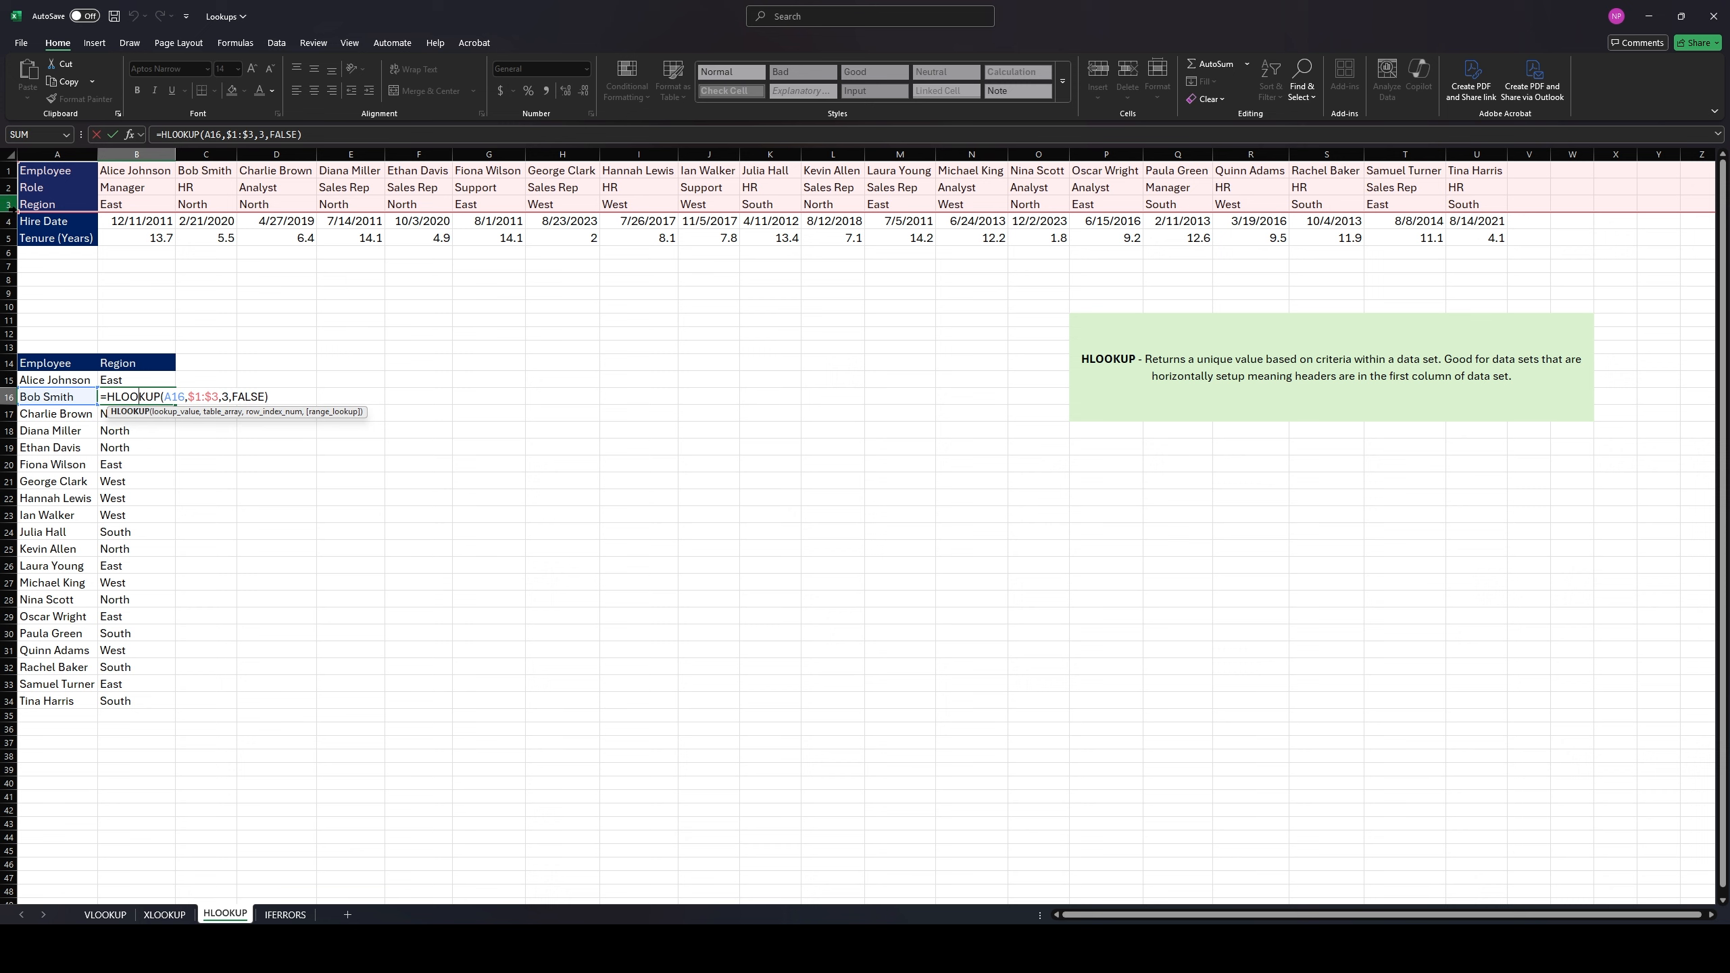
pyautogui.press('Return')
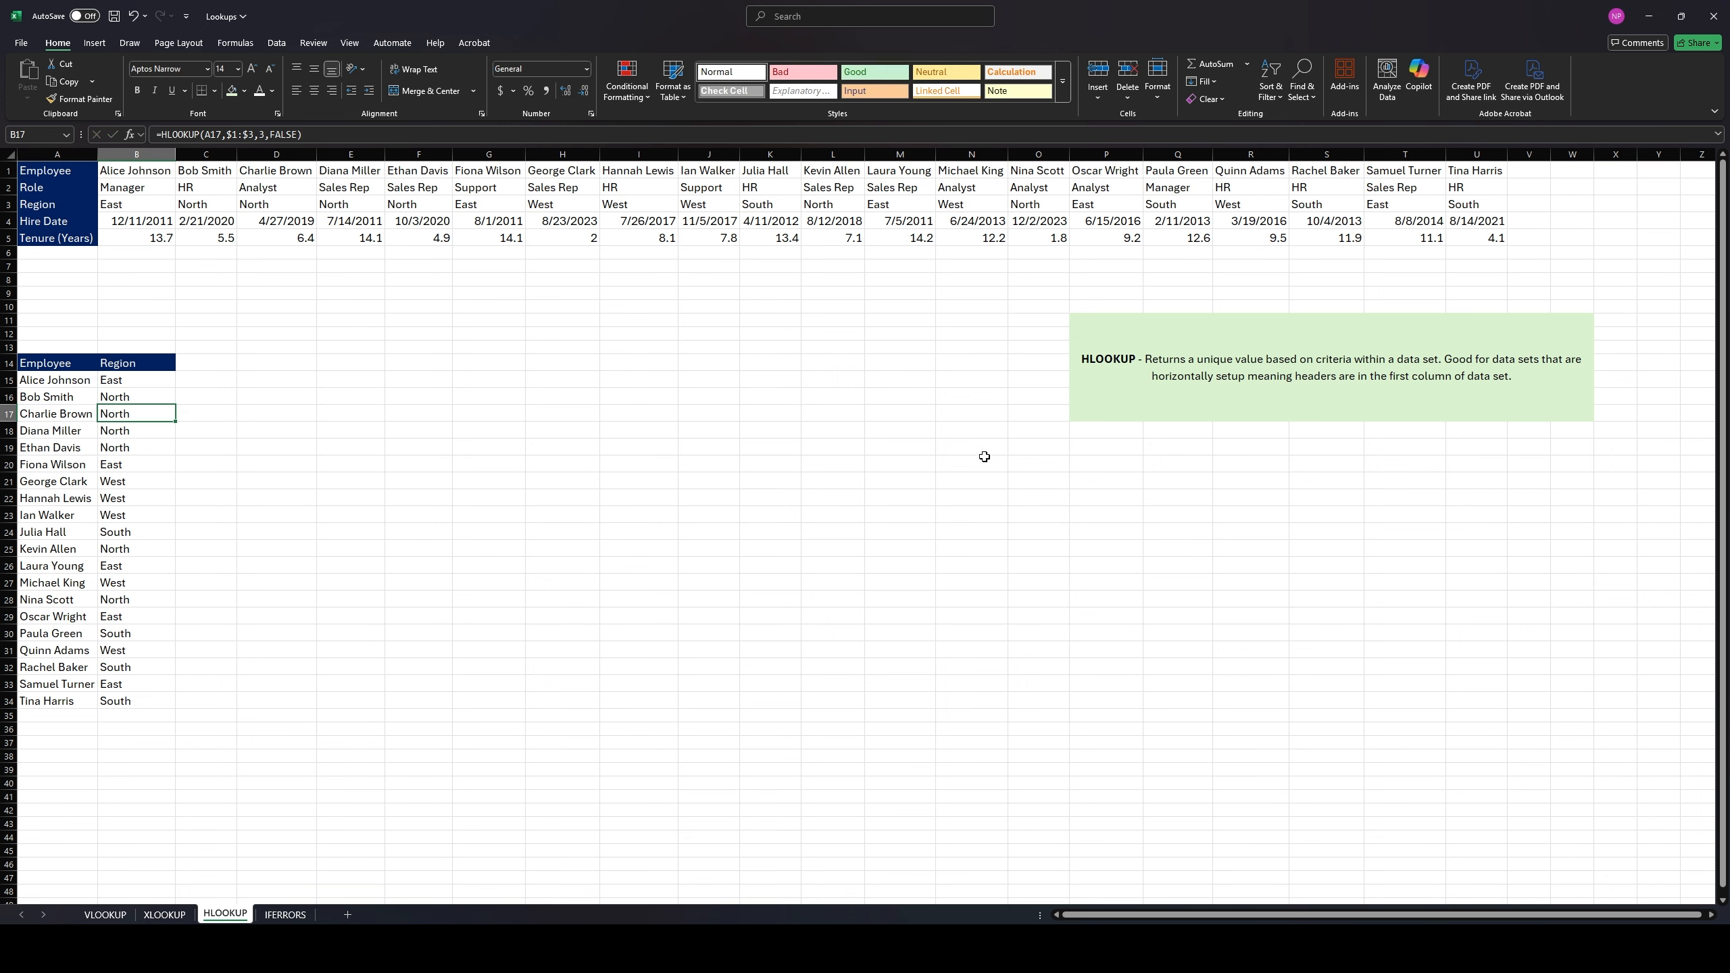
pyautogui.click(552, 486)
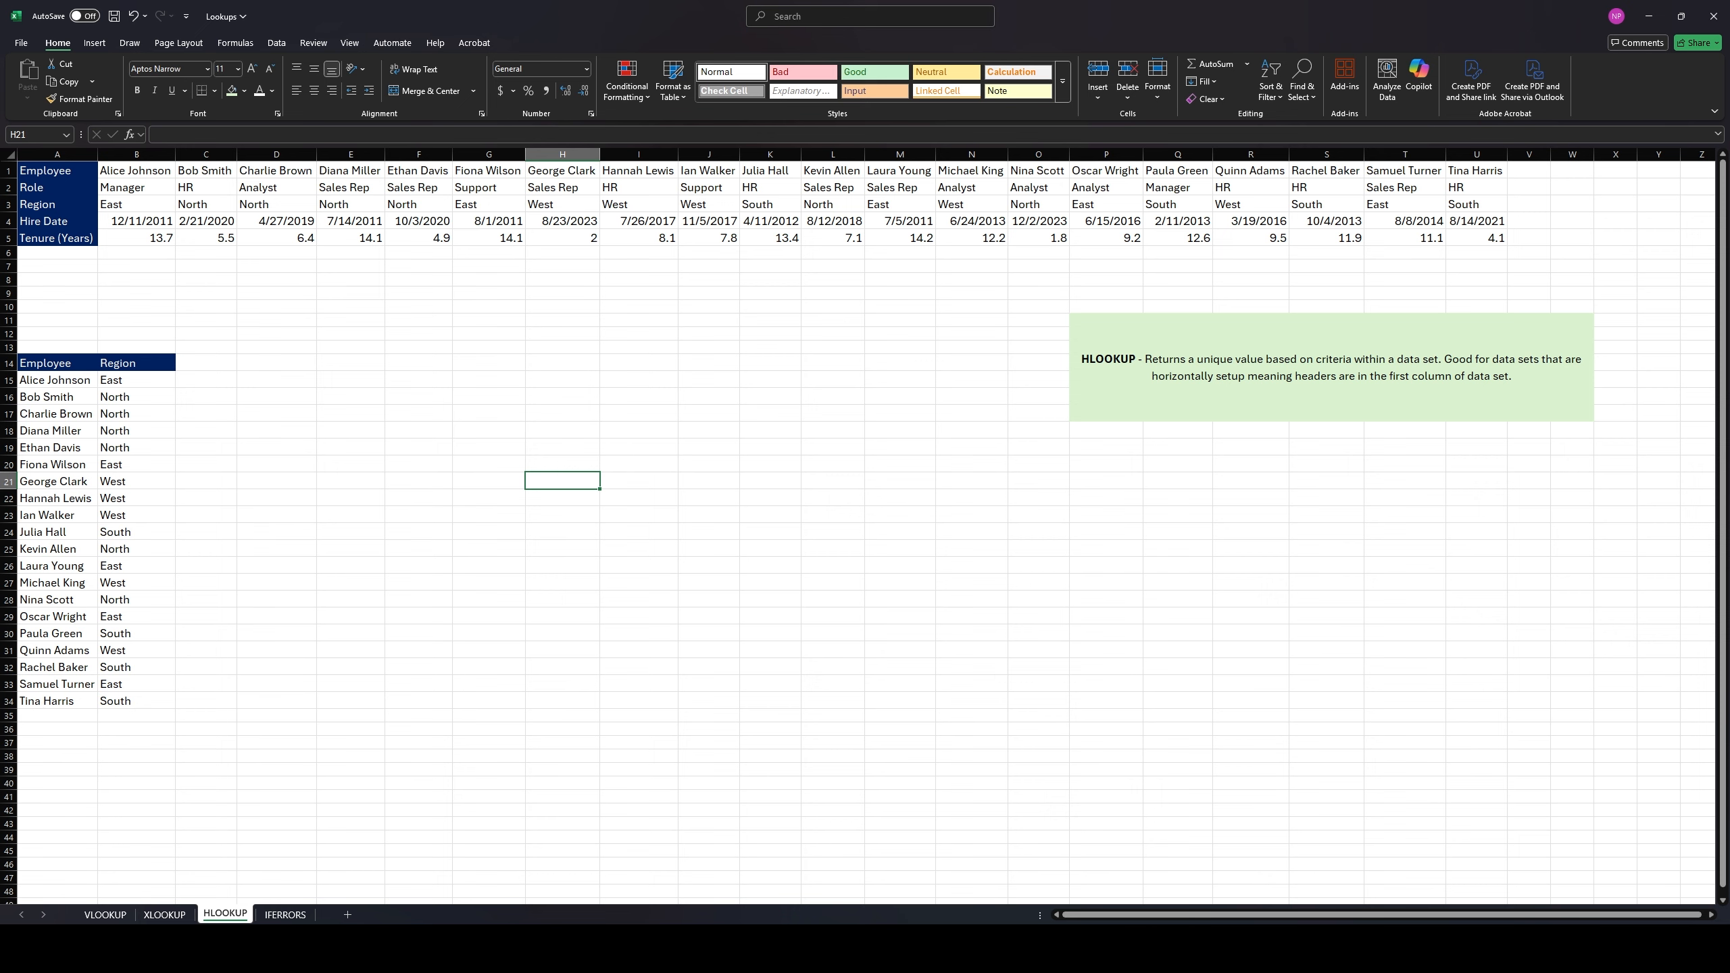
# Open the IFERRORS sheet and start an IFERROR formula with a nested VLOOKUP in L2 under Tenure (Years)
pyautogui.click(286, 916)
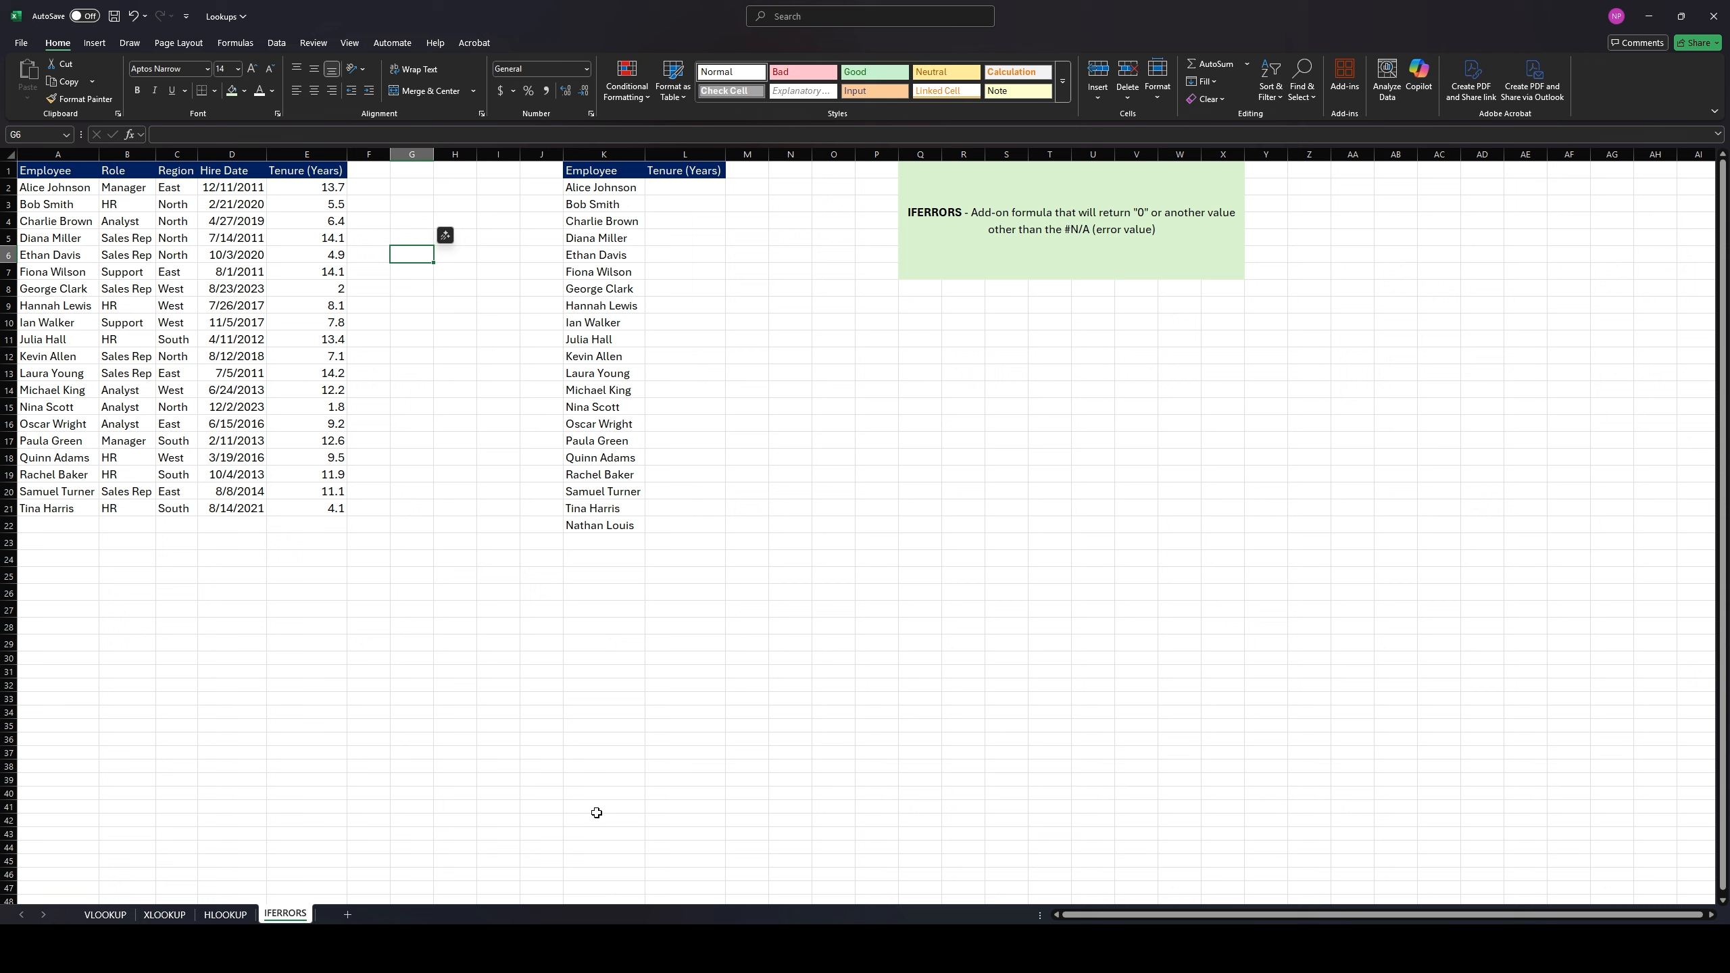
pyautogui.click(718, 185)
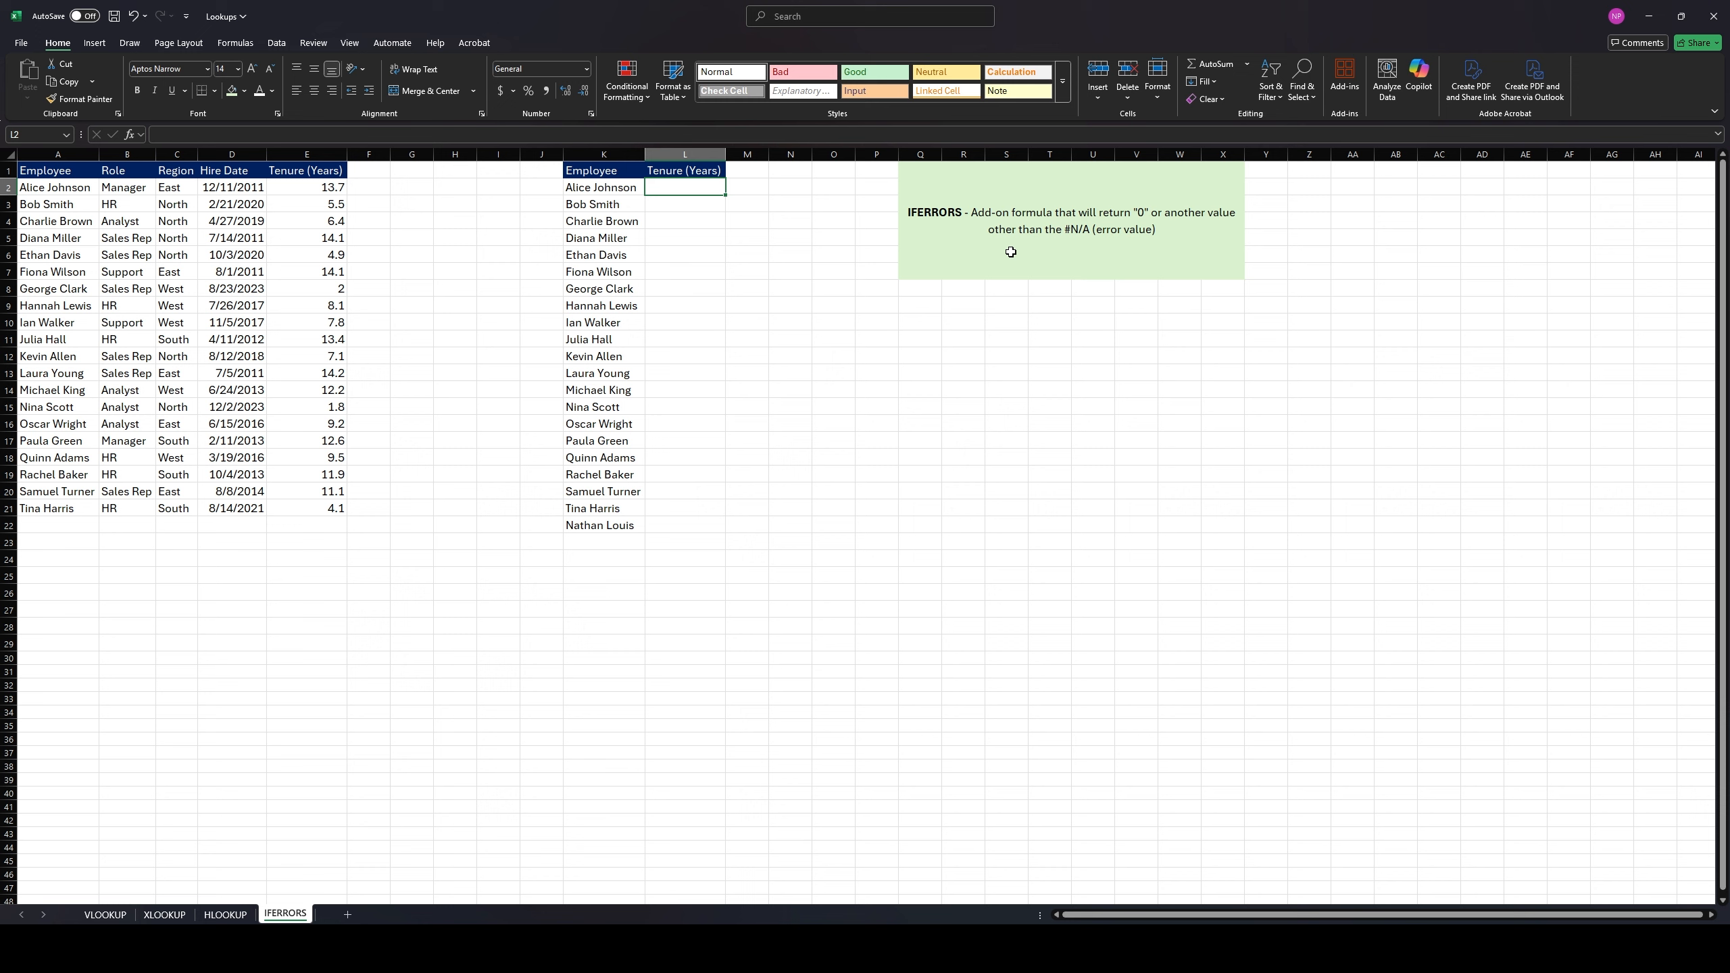
pyautogui.write('=')
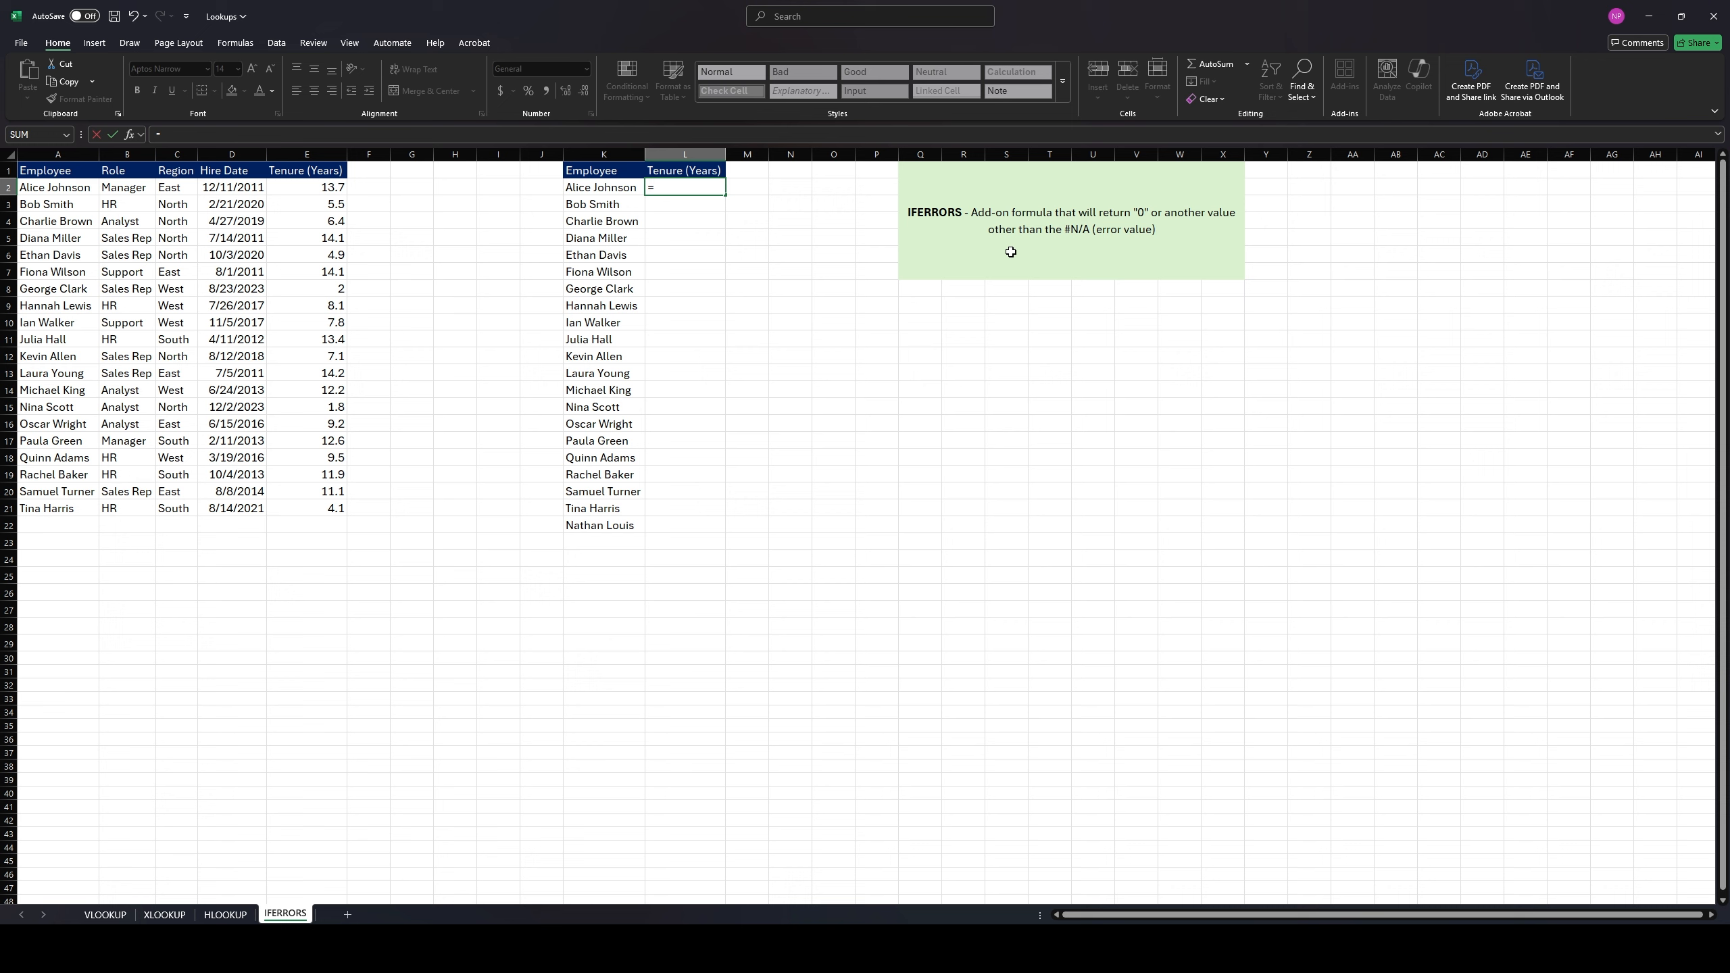
pyautogui.write('I')
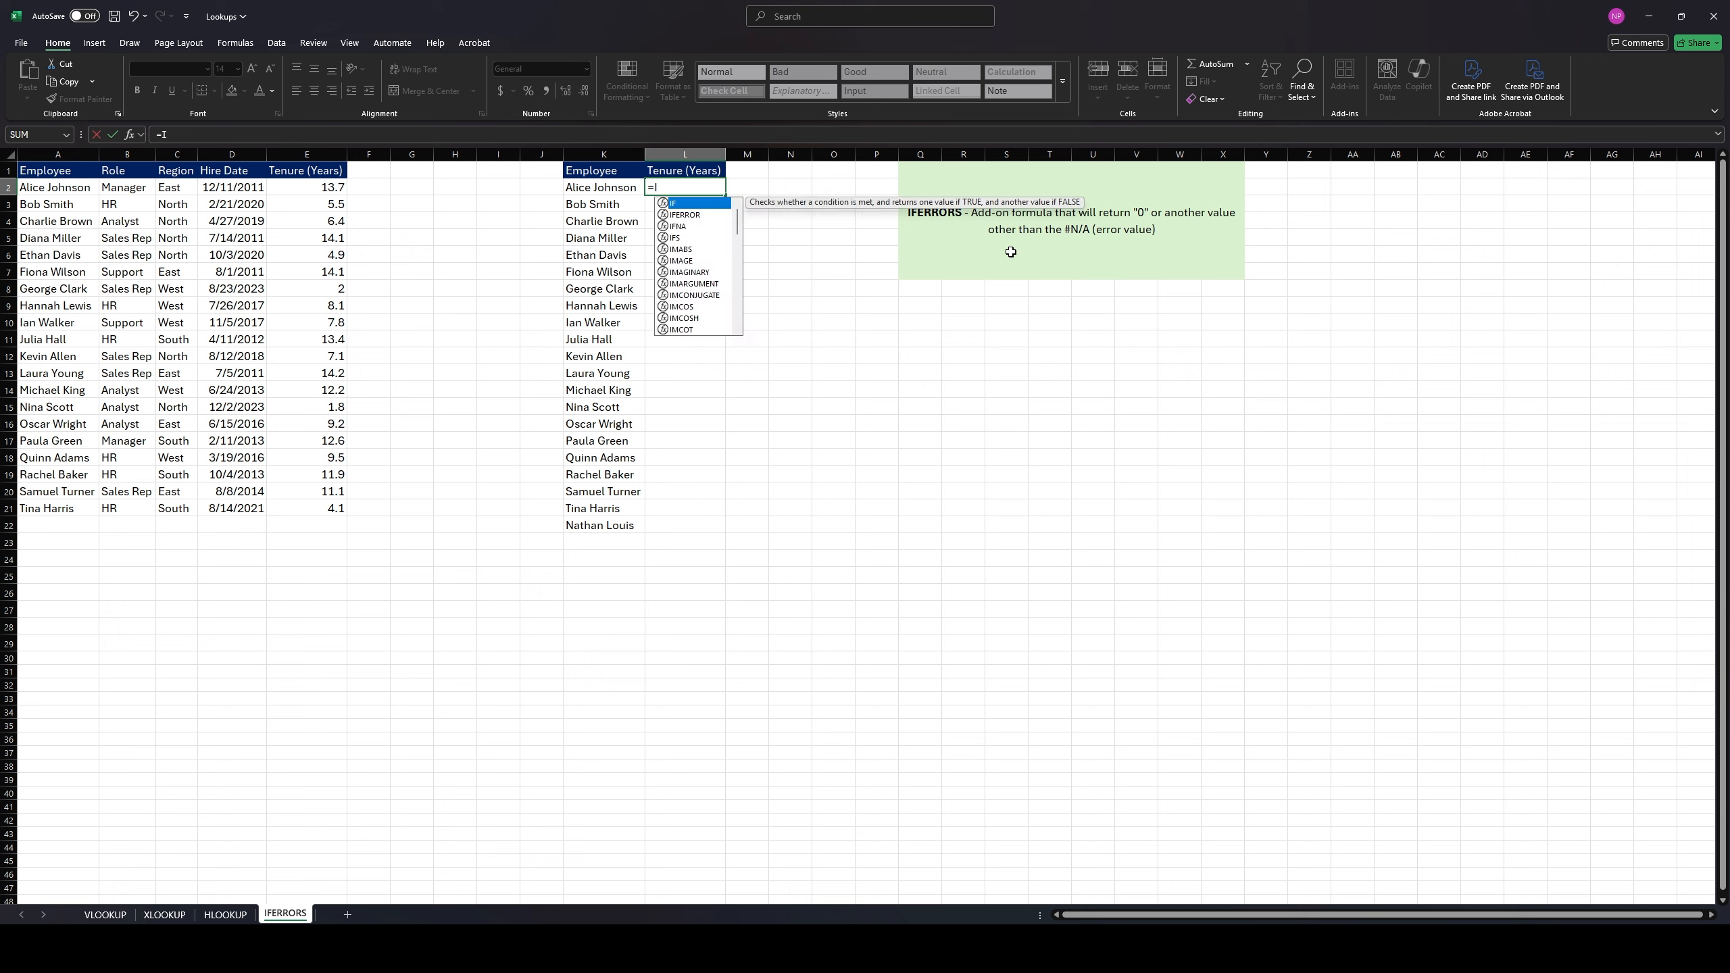
pyautogui.write('FERROR(')
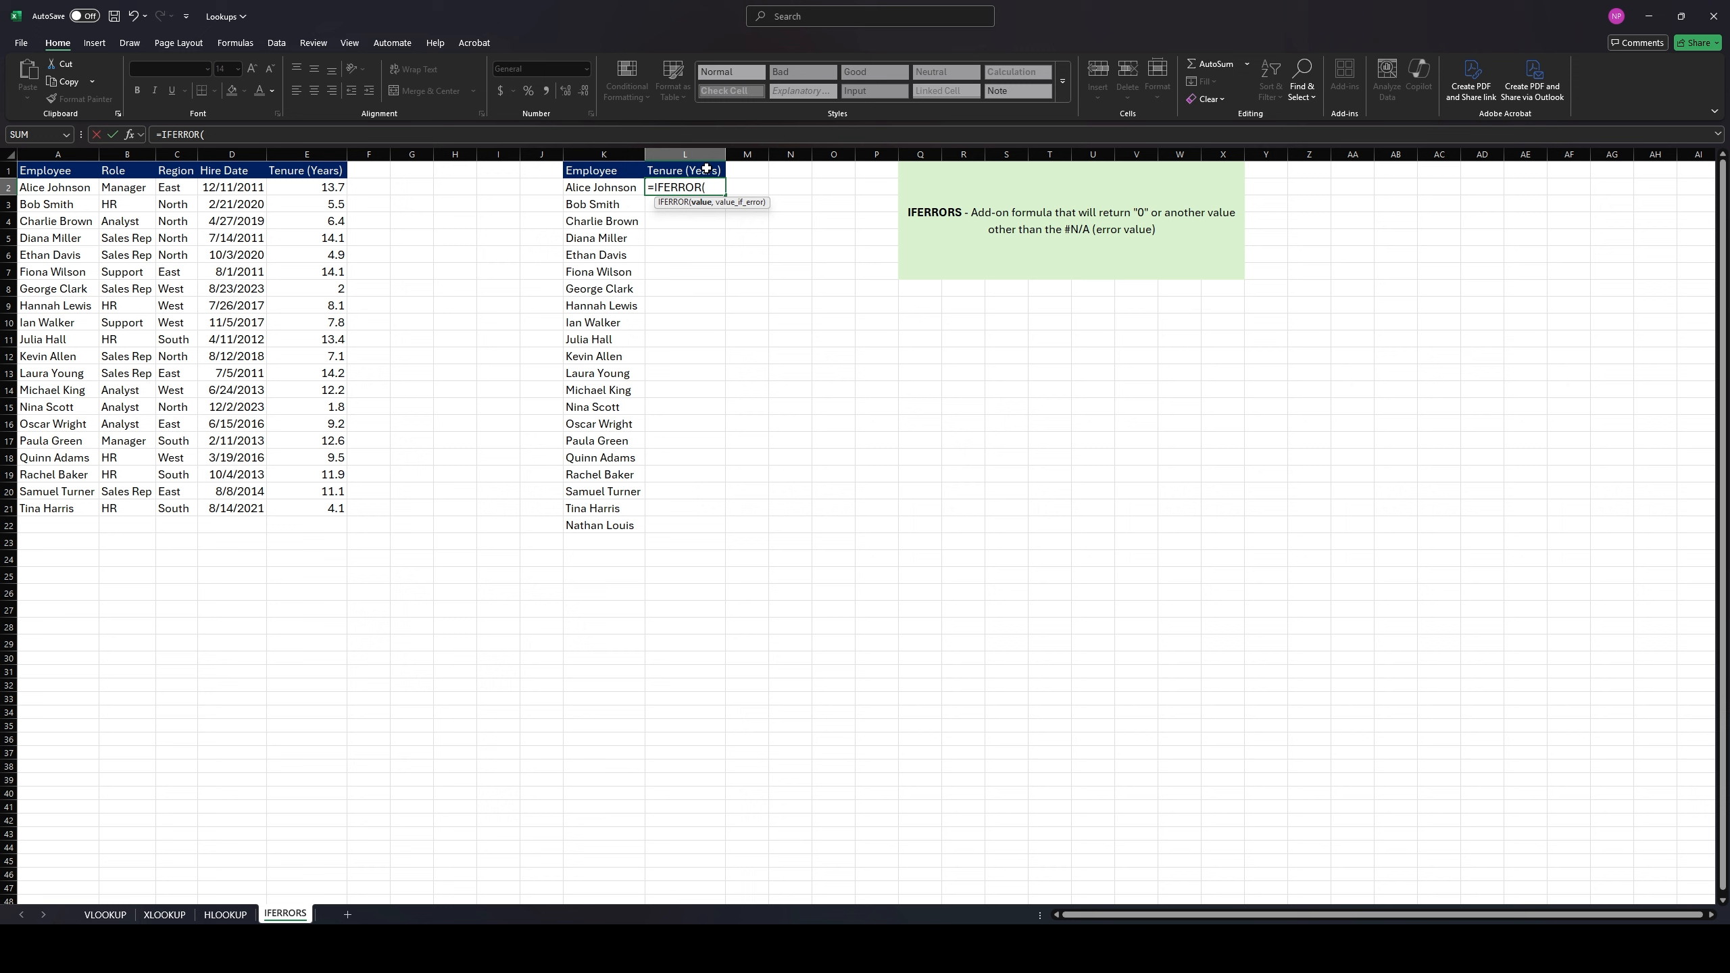
pyautogui.write('V')
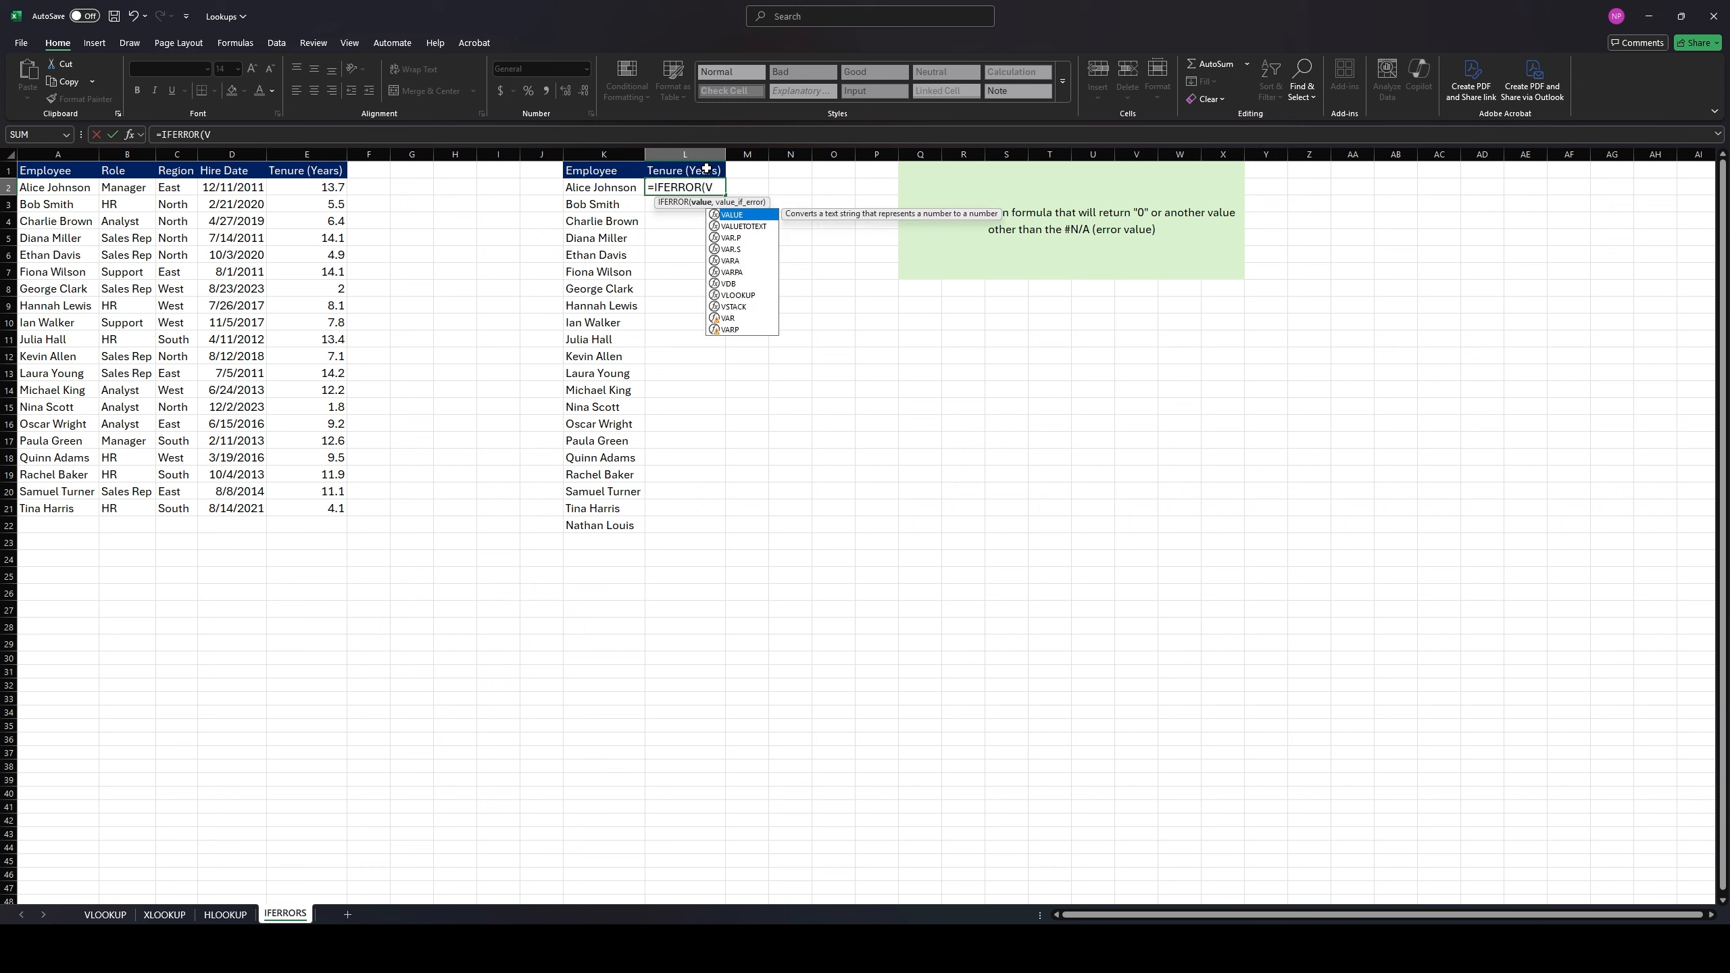
pyautogui.write('LOOKUP(')
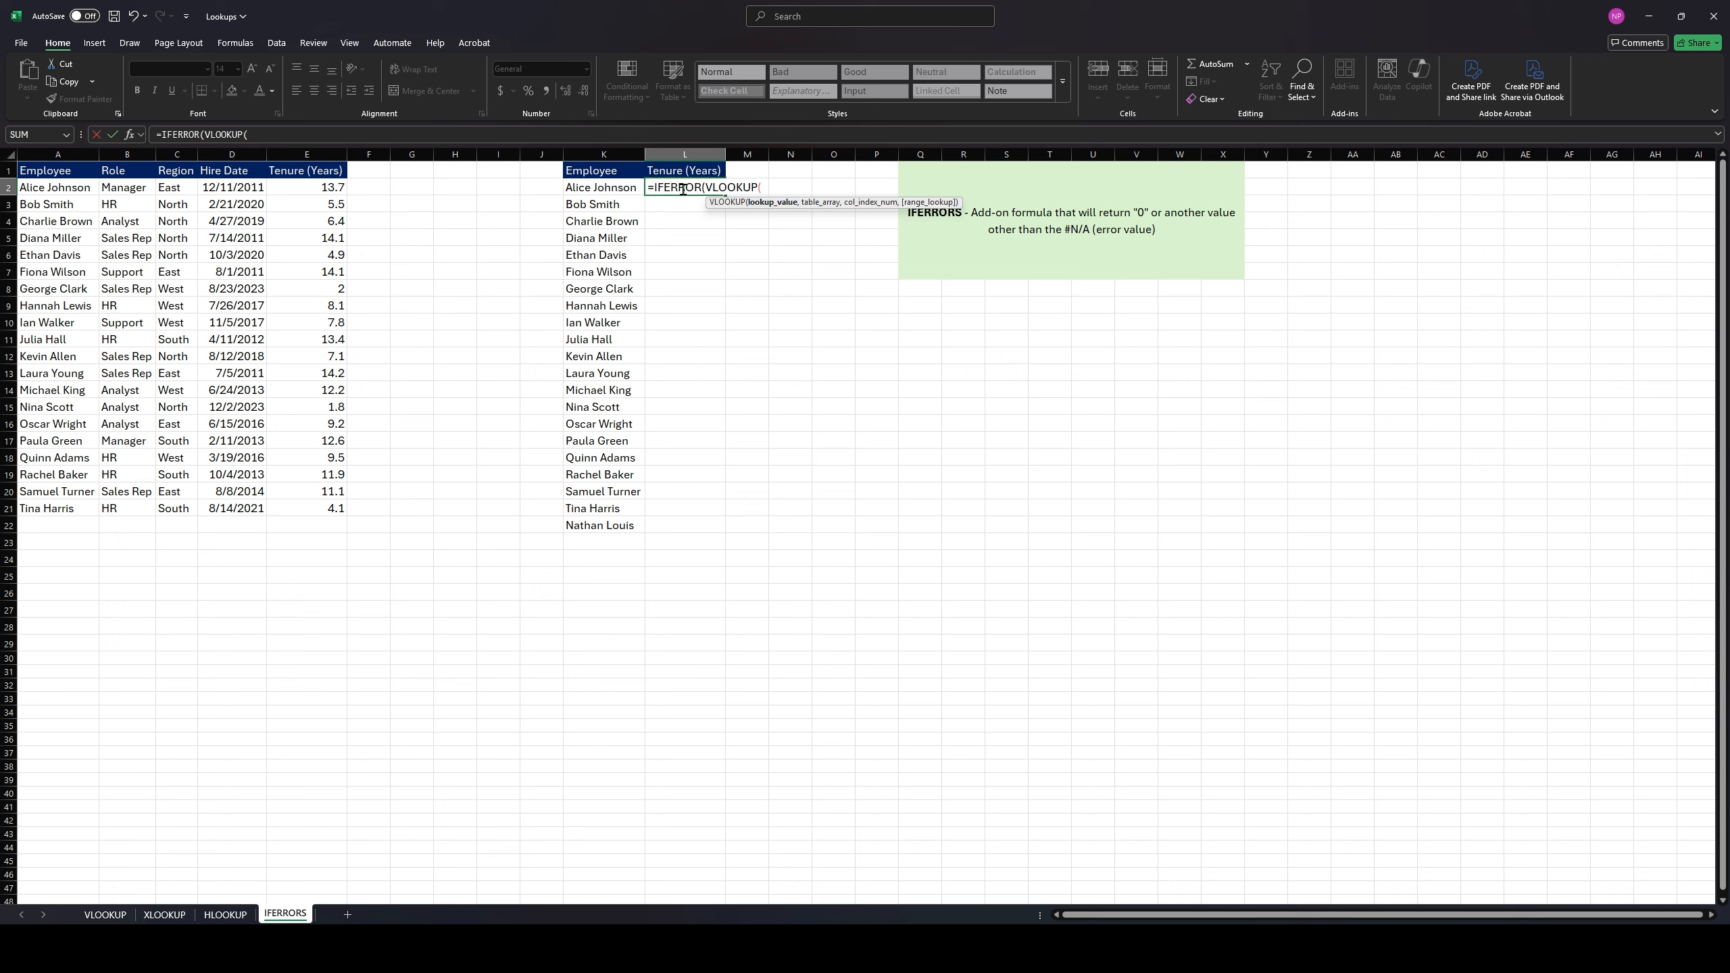
# Complete the nested VLOOKUP with lookup value K2, table array A:E, column index 5 and FALSE for an exact match
pyautogui.click(613, 188)
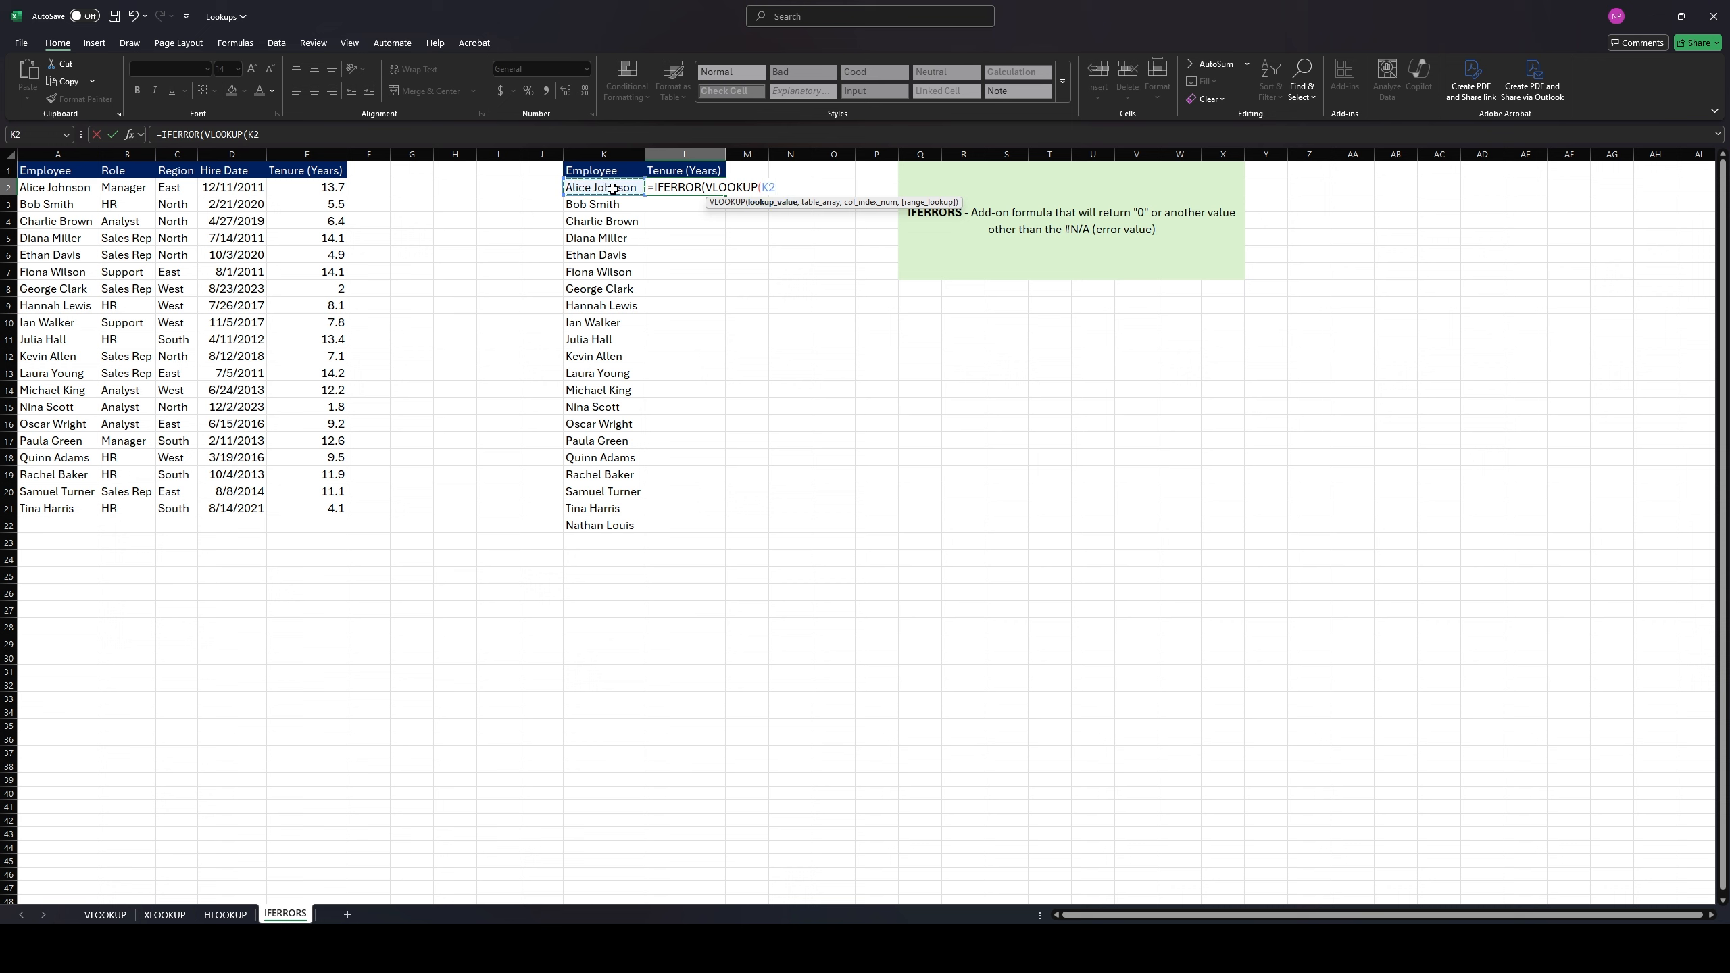
pyautogui.write(',')
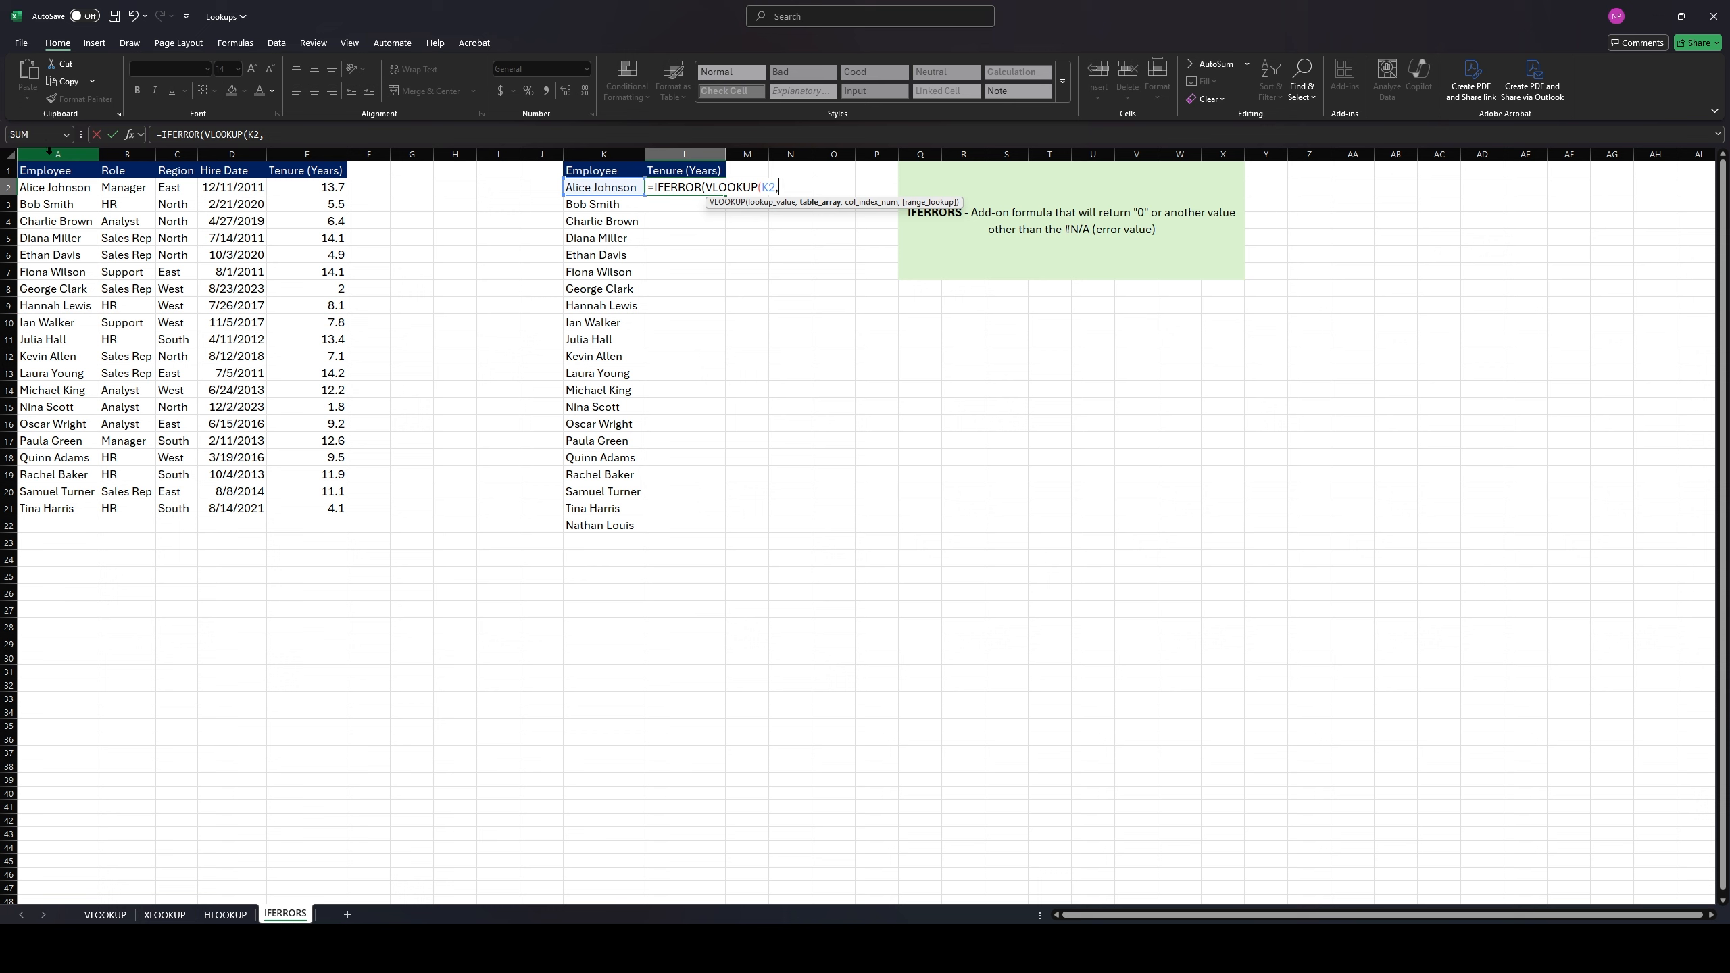
pyautogui.click(49, 153)
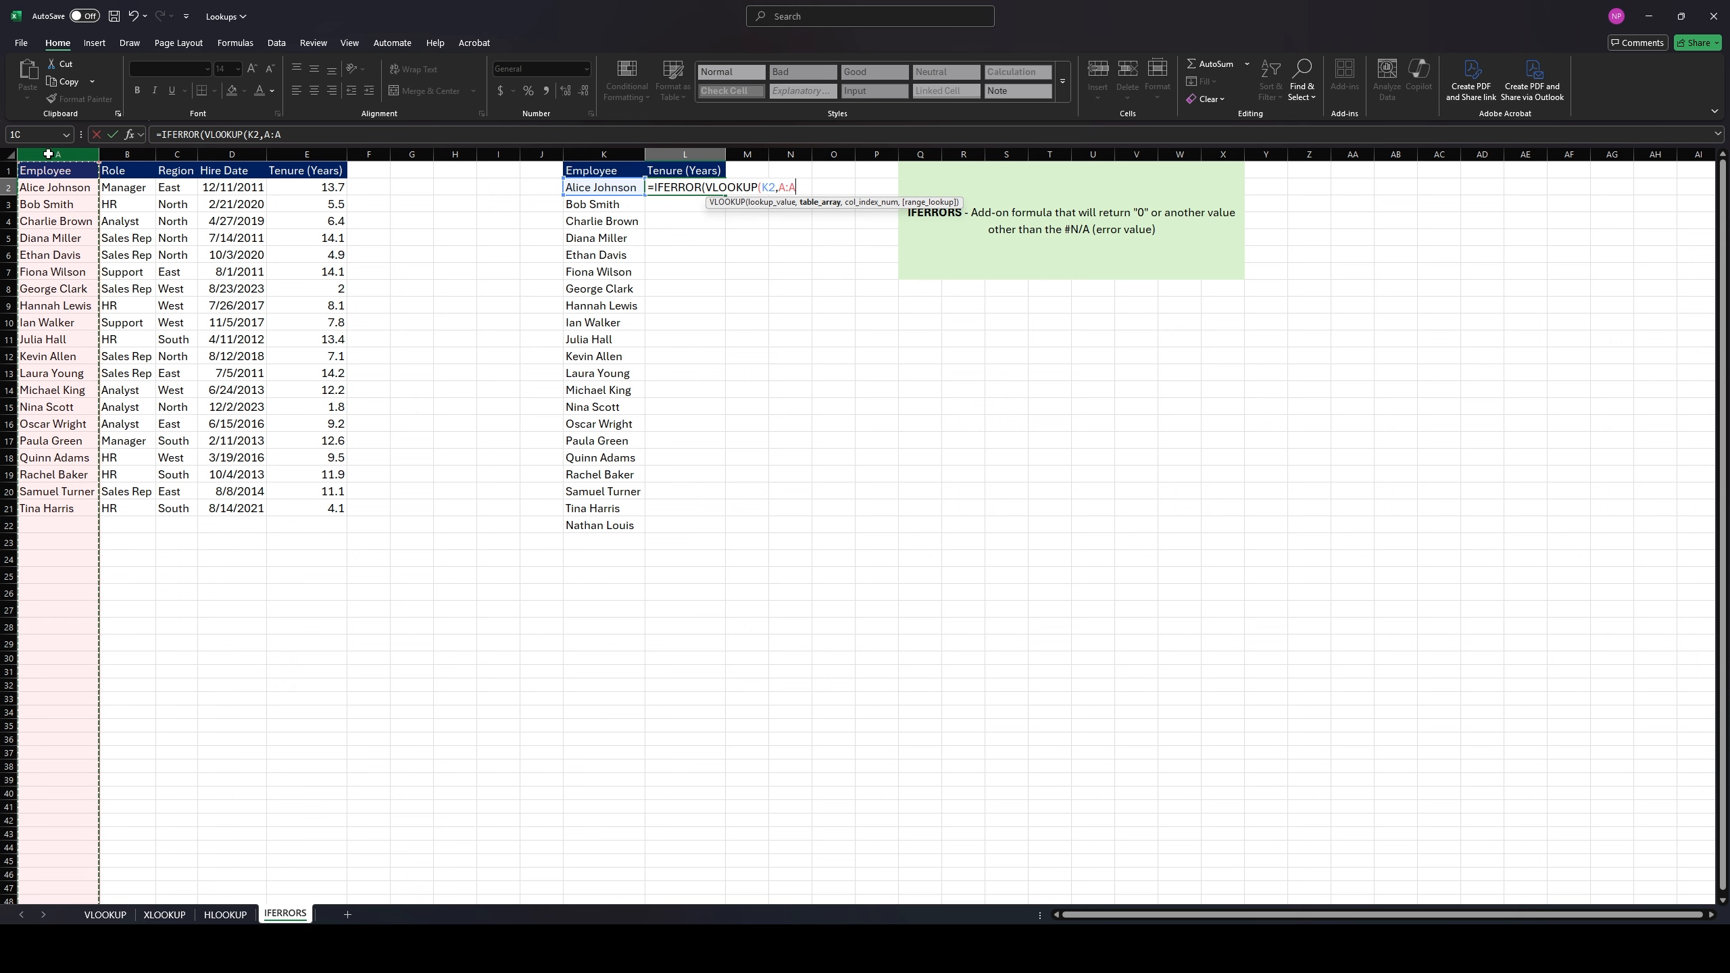
pyautogui.moveTo(47, 154); pyautogui.dragTo(324, 155)
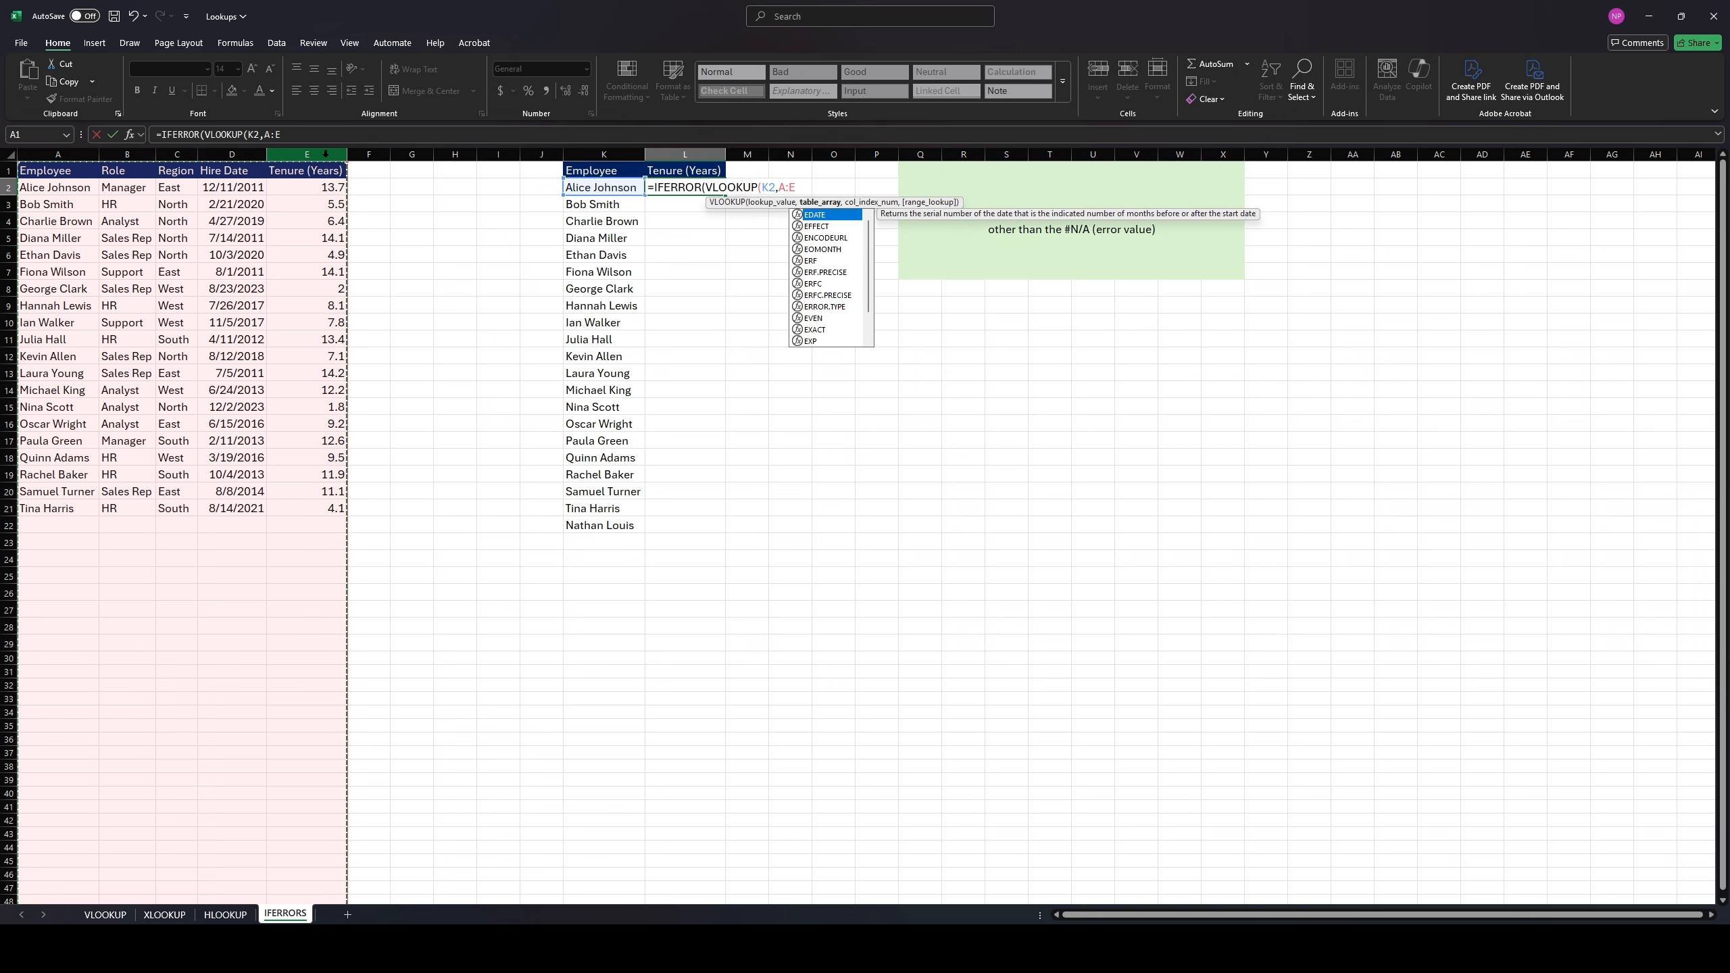
pyautogui.write(',5')
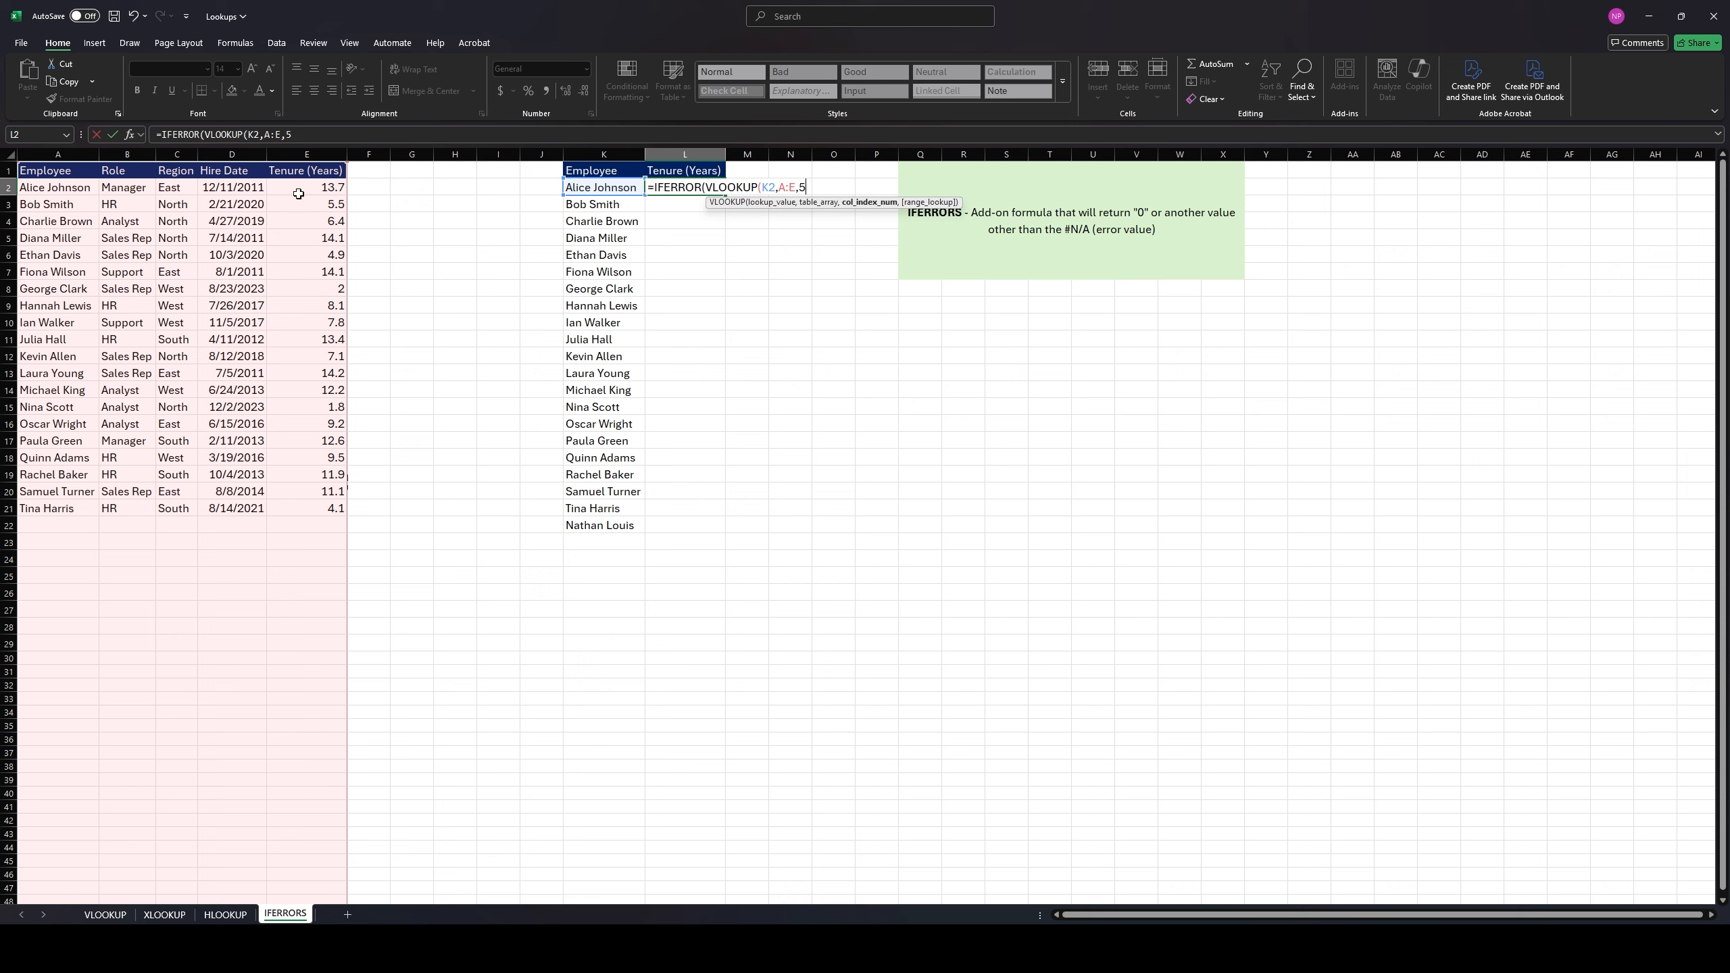
pyautogui.write(',')
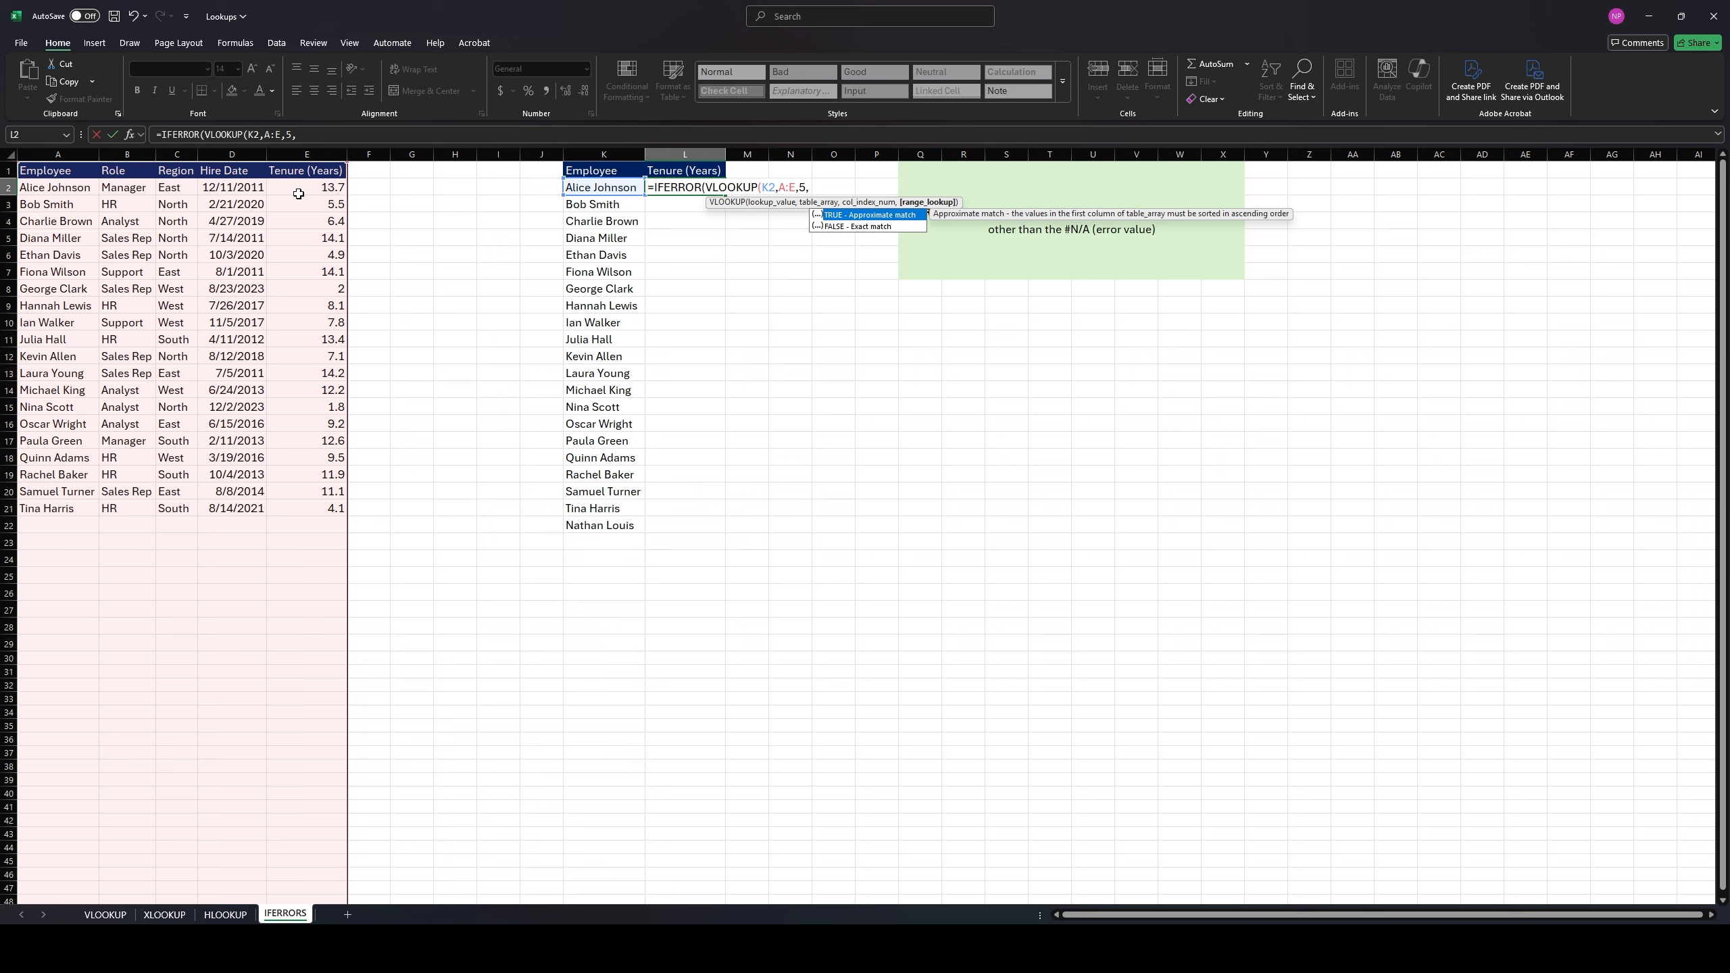
pyautogui.write('FALSE)')
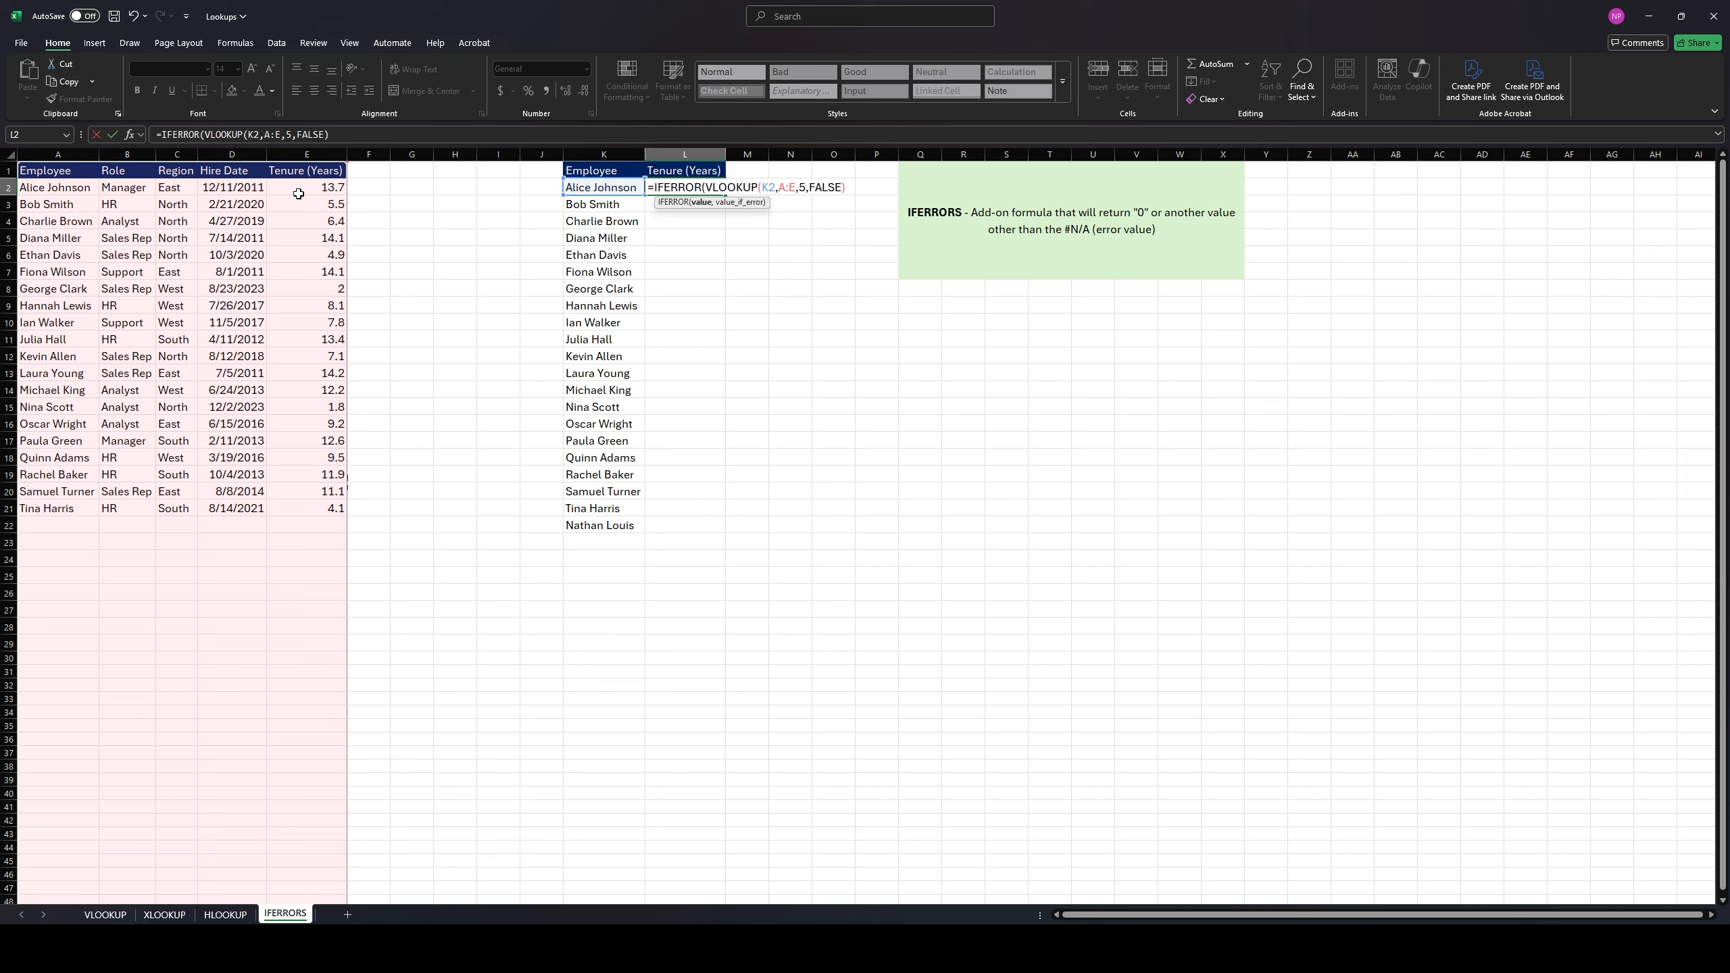
# Set the IFERROR fallback value to "NOT FOUND" and enter the completed formula in L2
pyautogui.write(',')
pyautogui.write('"')
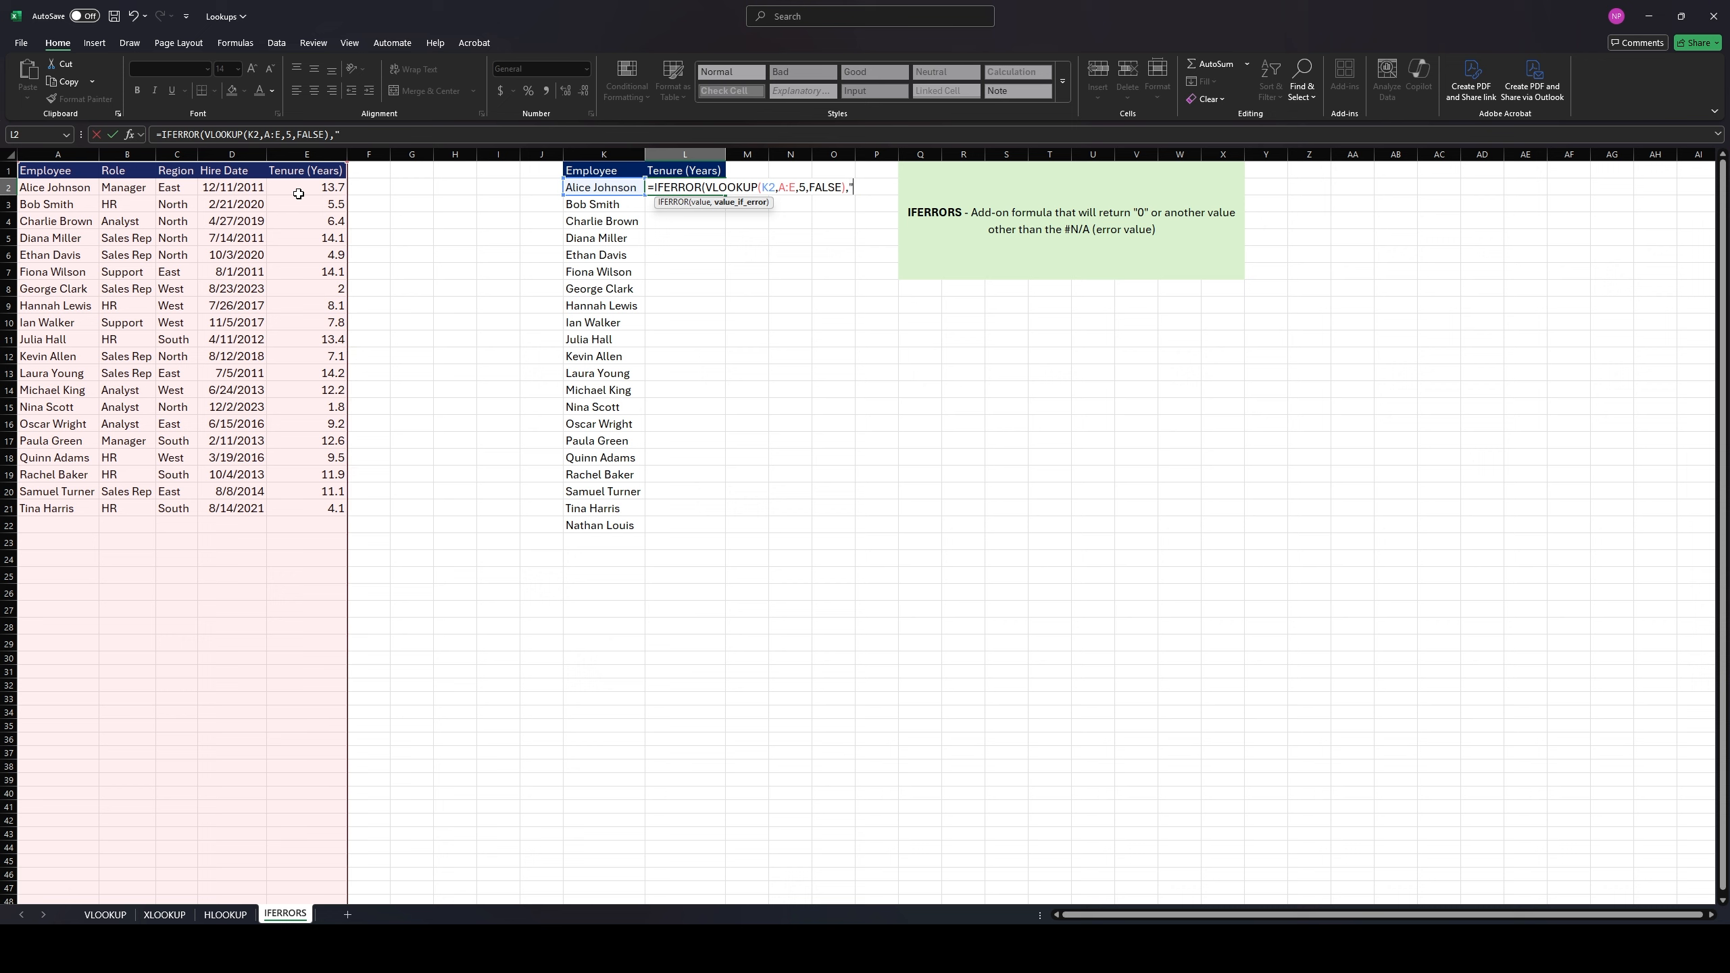
pyautogui.write('NOT FOUND")')
pyautogui.press('Return')
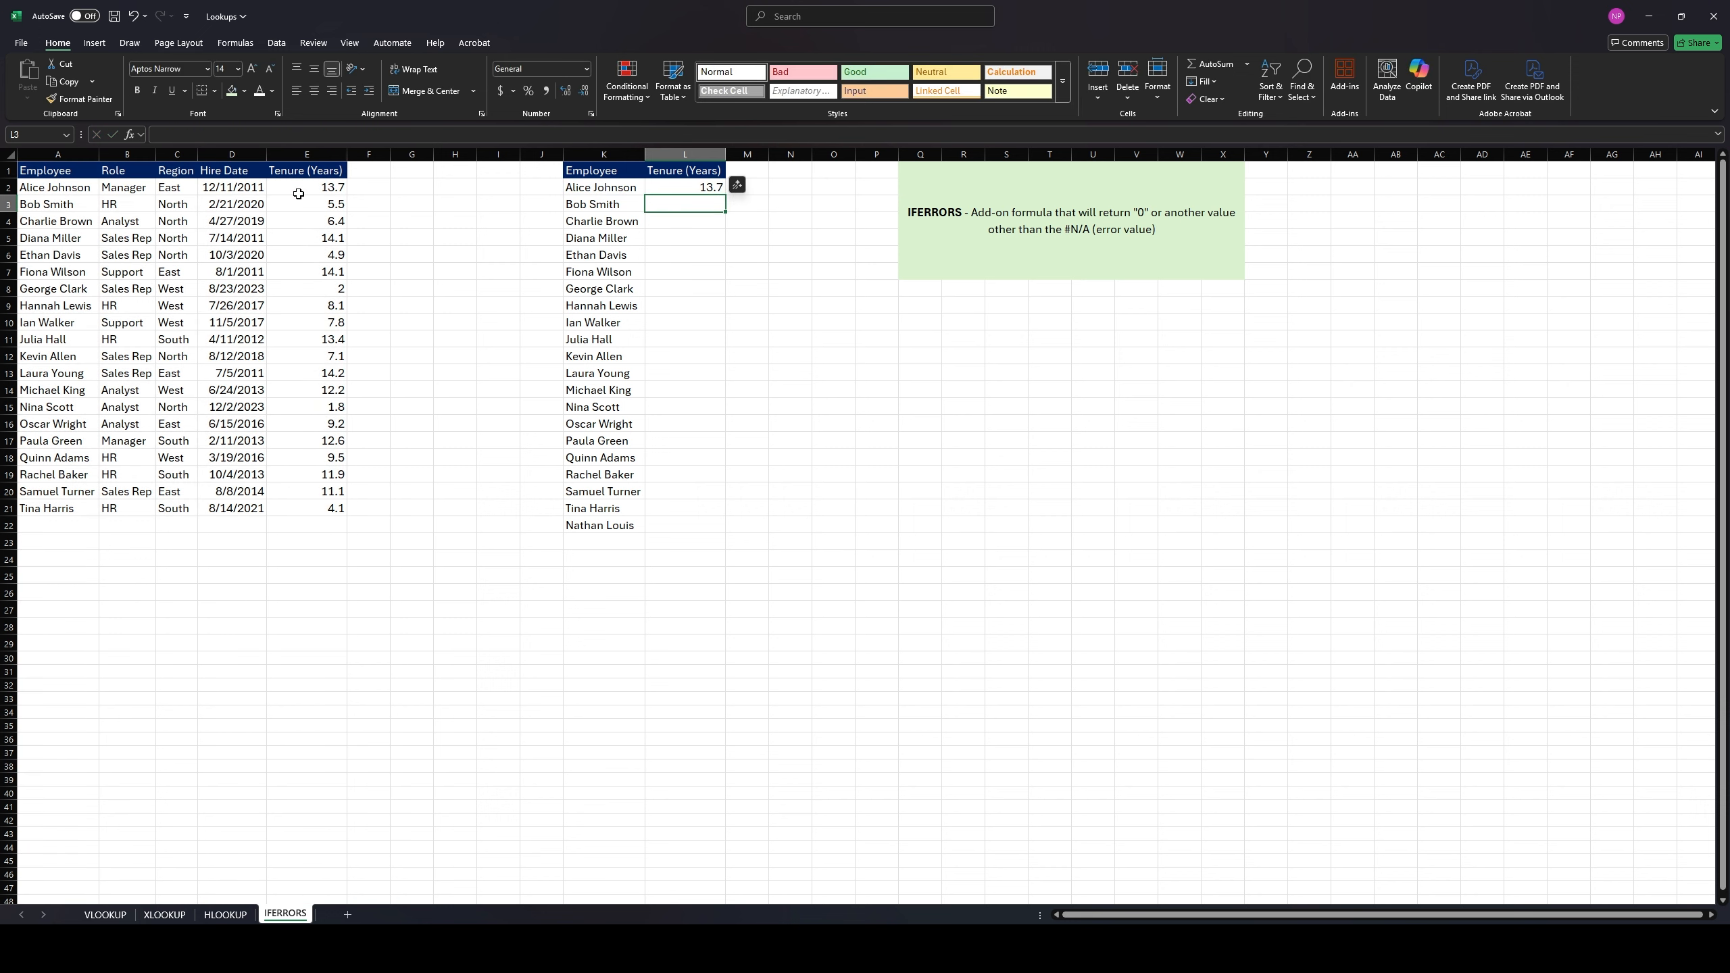
# Fill the L2 IFERROR formula down through L22 and inspect the result for the last employee
pyautogui.click(712, 187)
pyautogui.moveTo(726, 195); pyautogui.dragTo(728, 533)
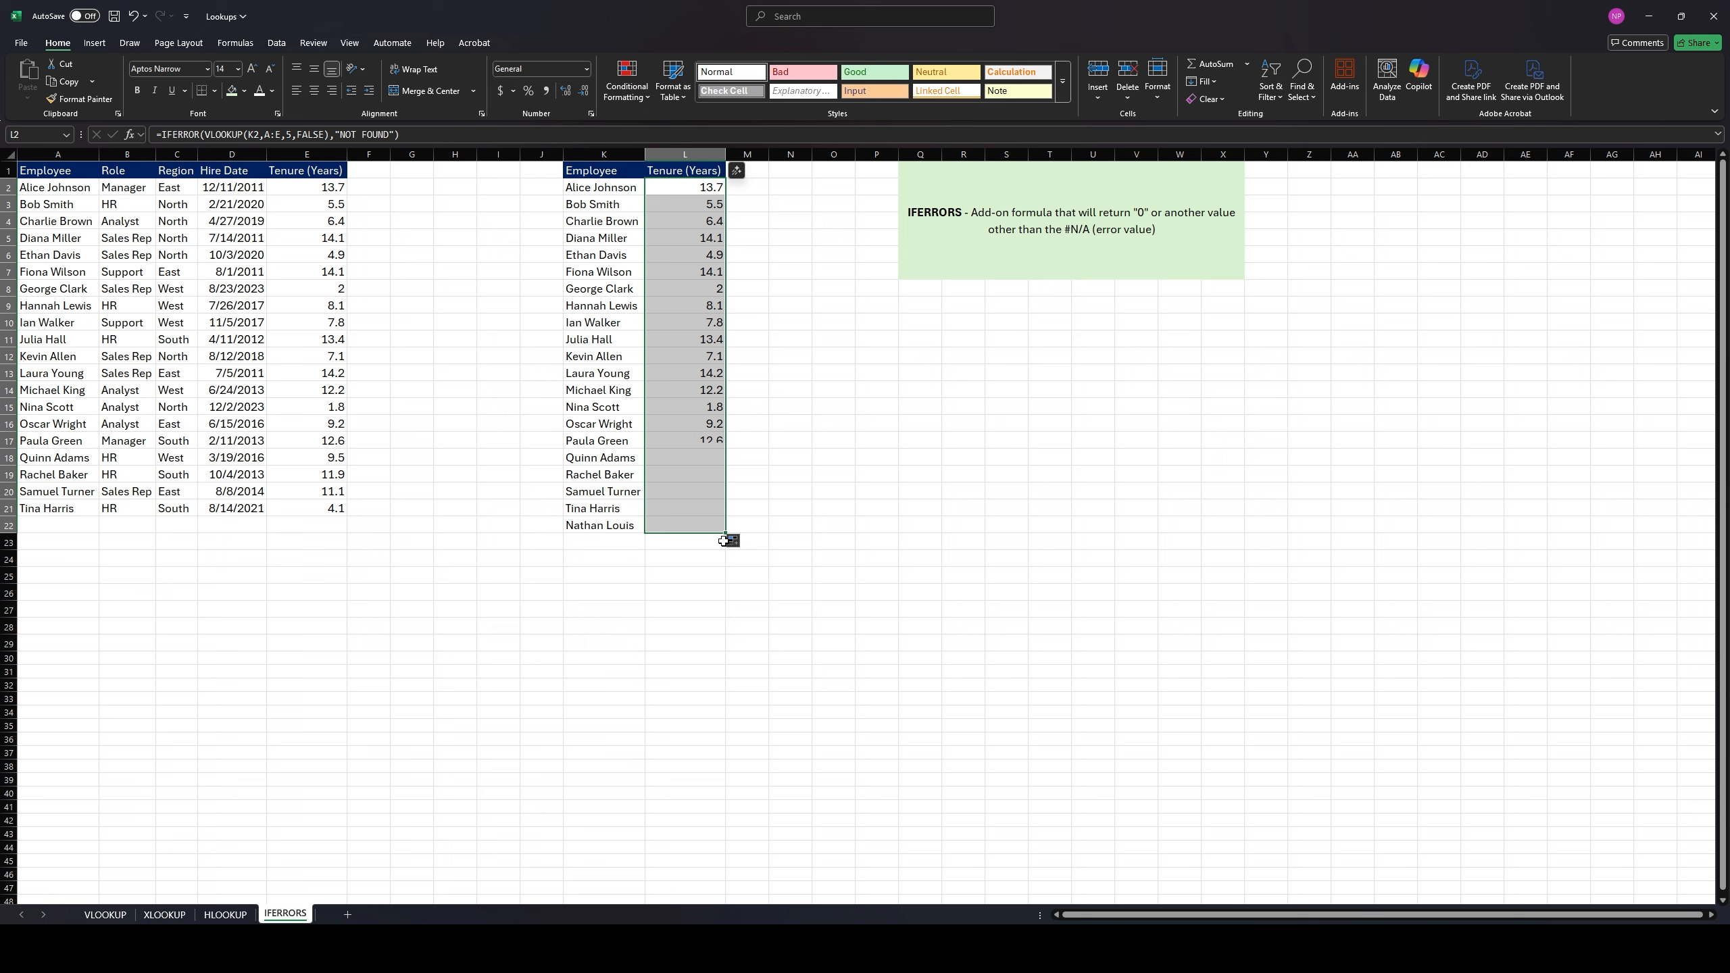
pyautogui.click(677, 526)
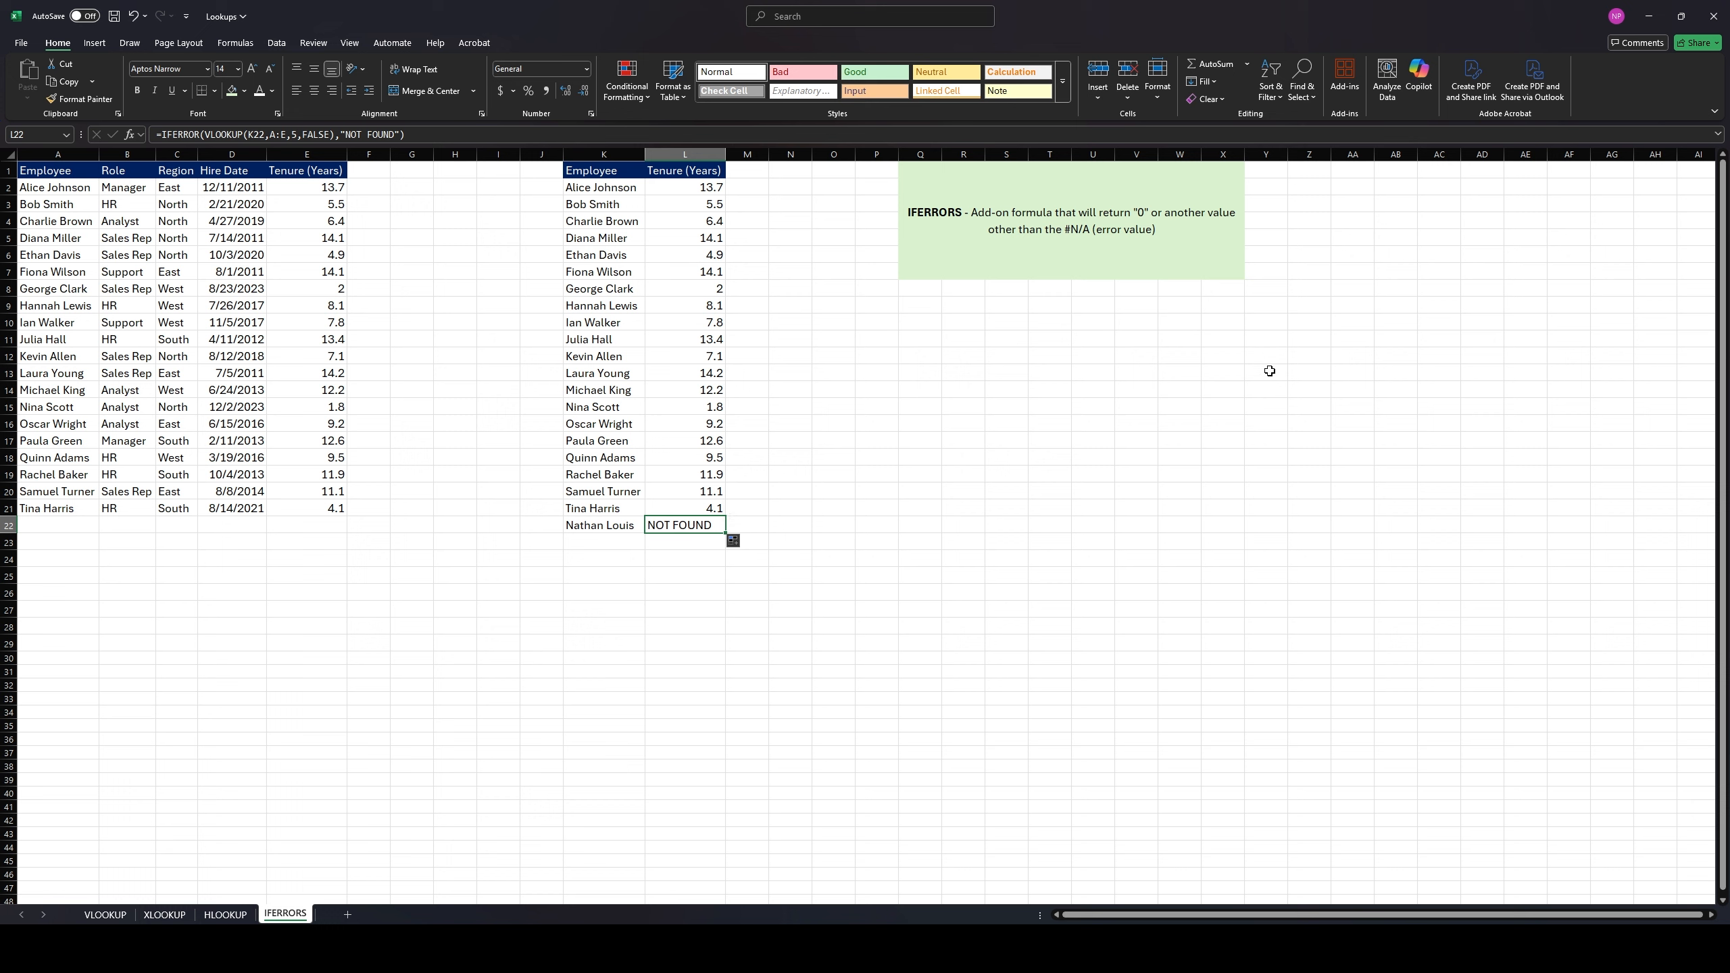
pyautogui.click(1203, 369)
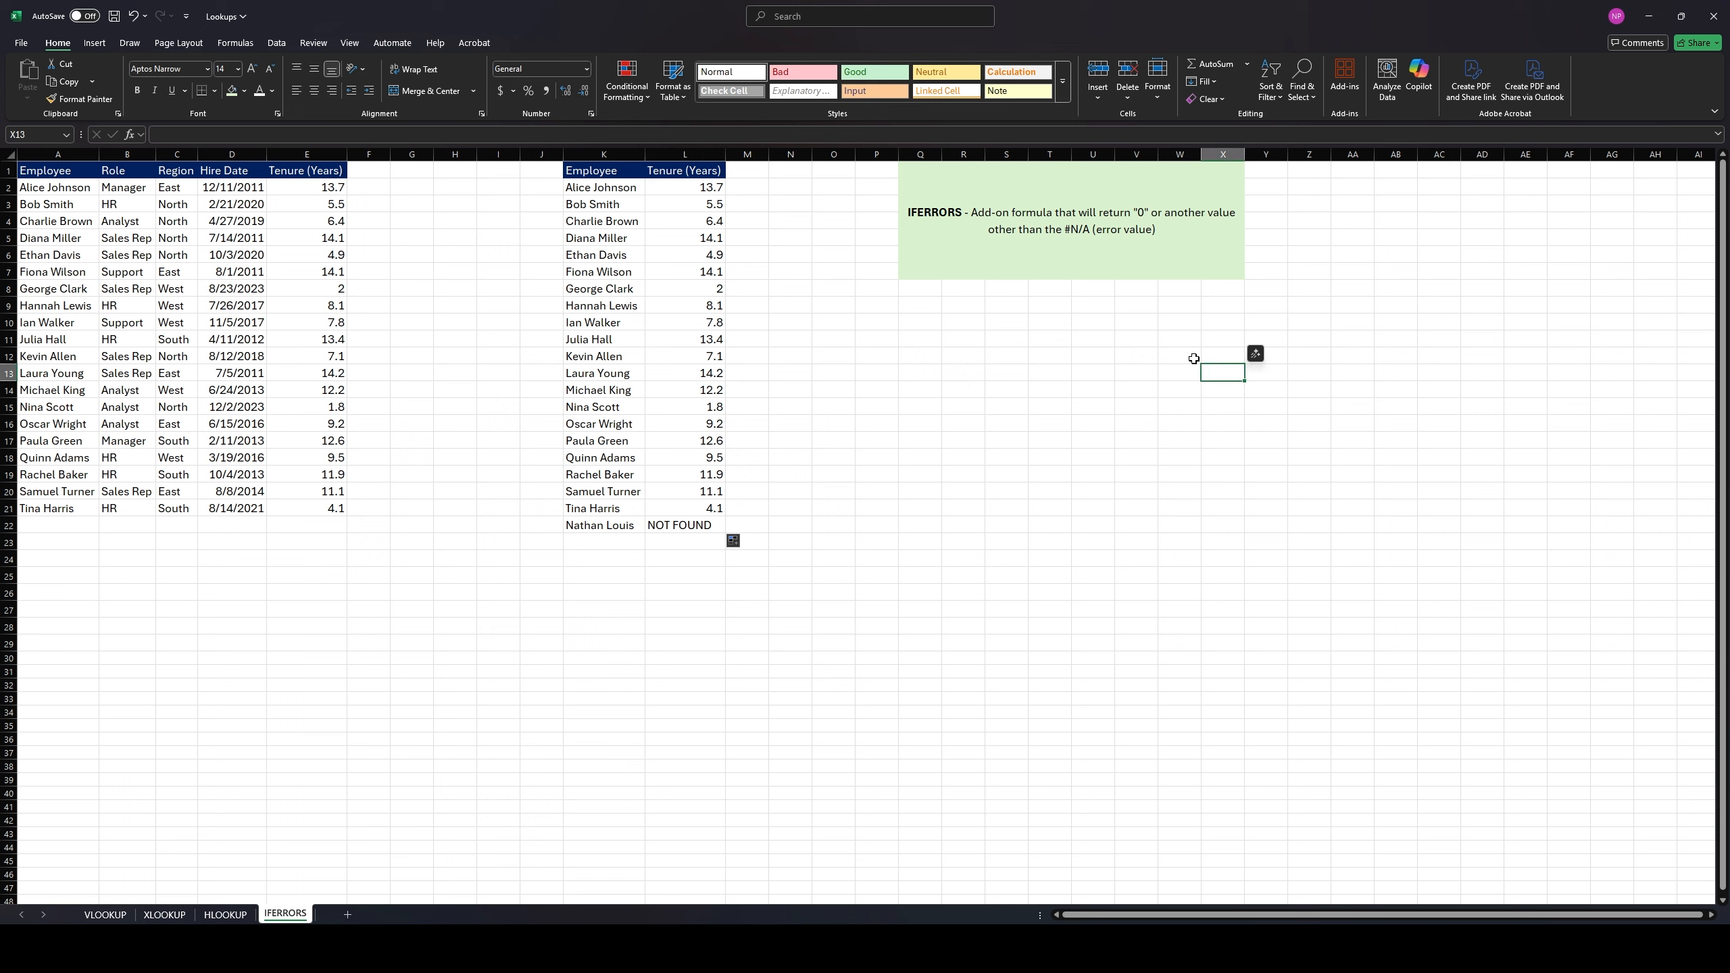